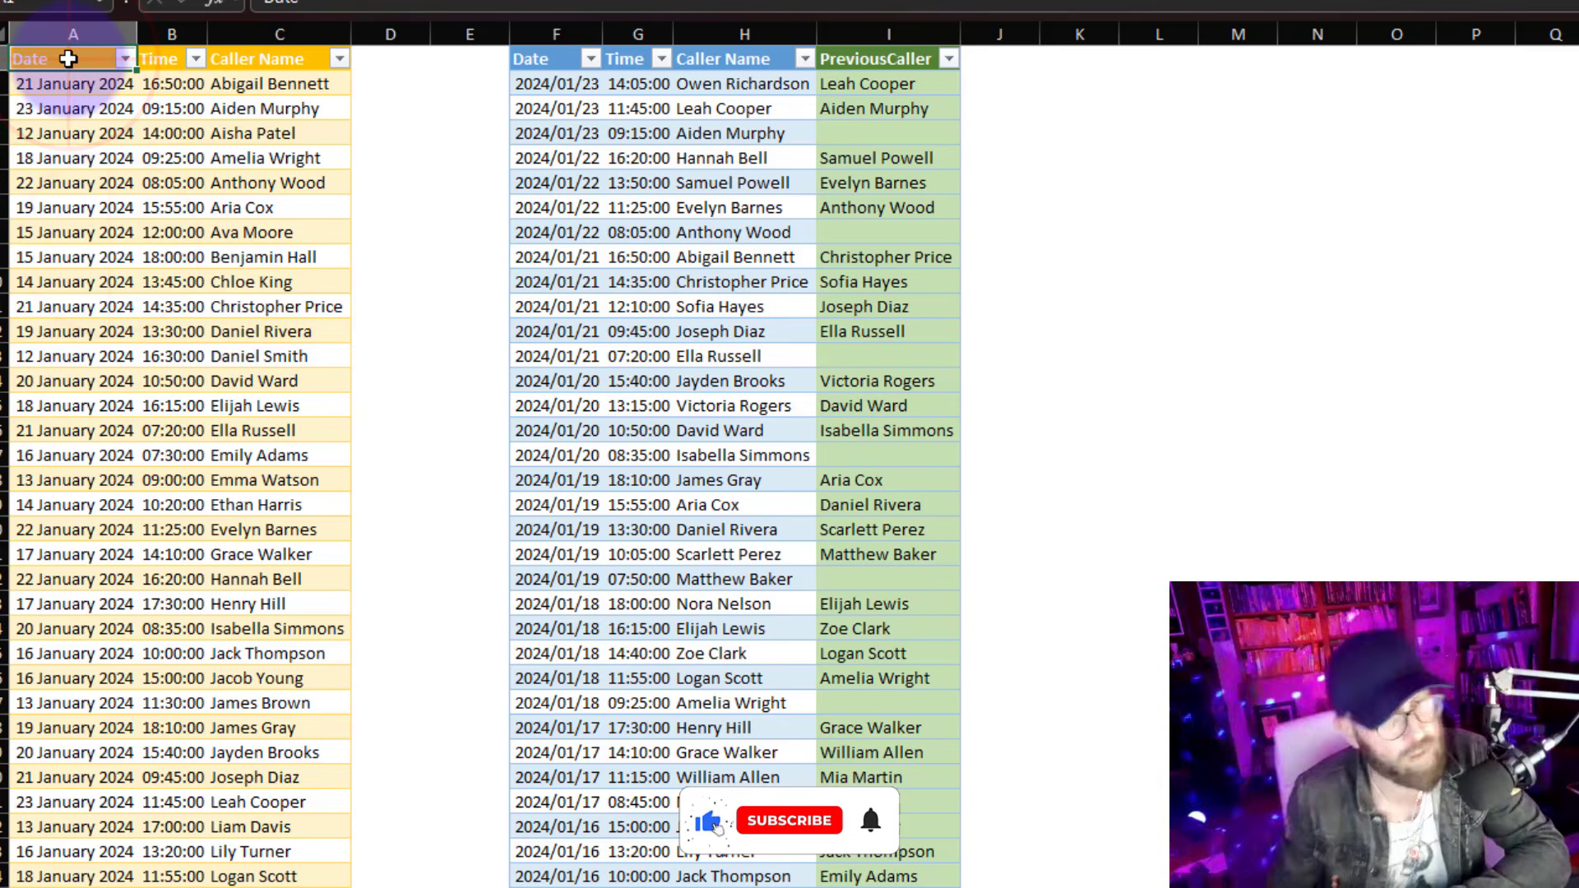
Examine the Date, Time and Caller Name columns of the source call table
left_click_drag(68, 58, 37, 700)
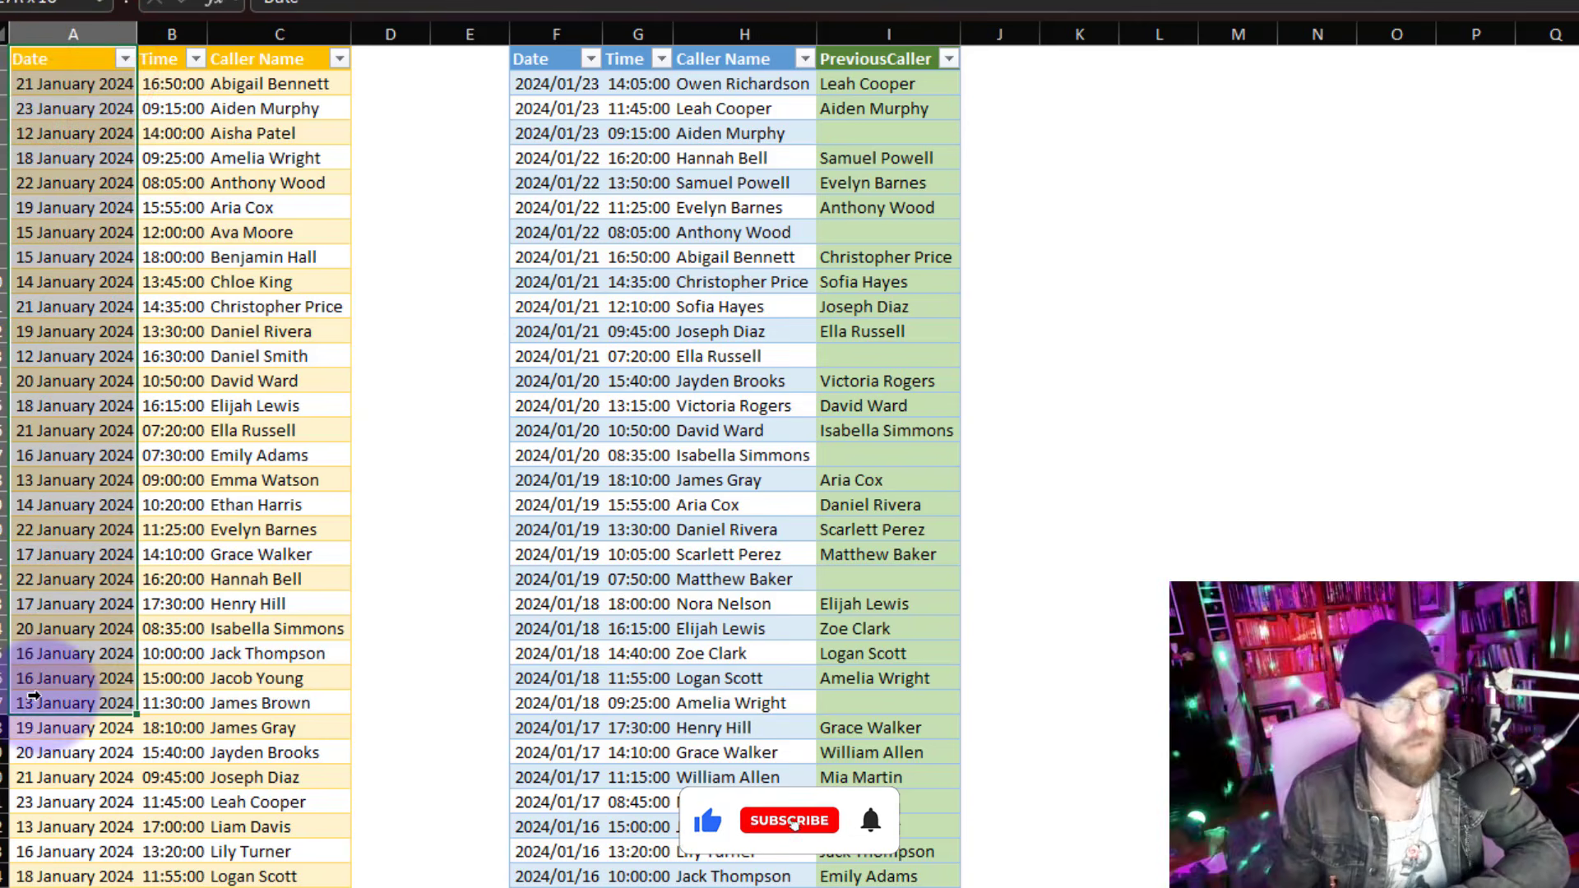
left_click(152, 410)
left_click_drag(202, 224, 221, 209)
left_click_drag(274, 60, 289, 712)
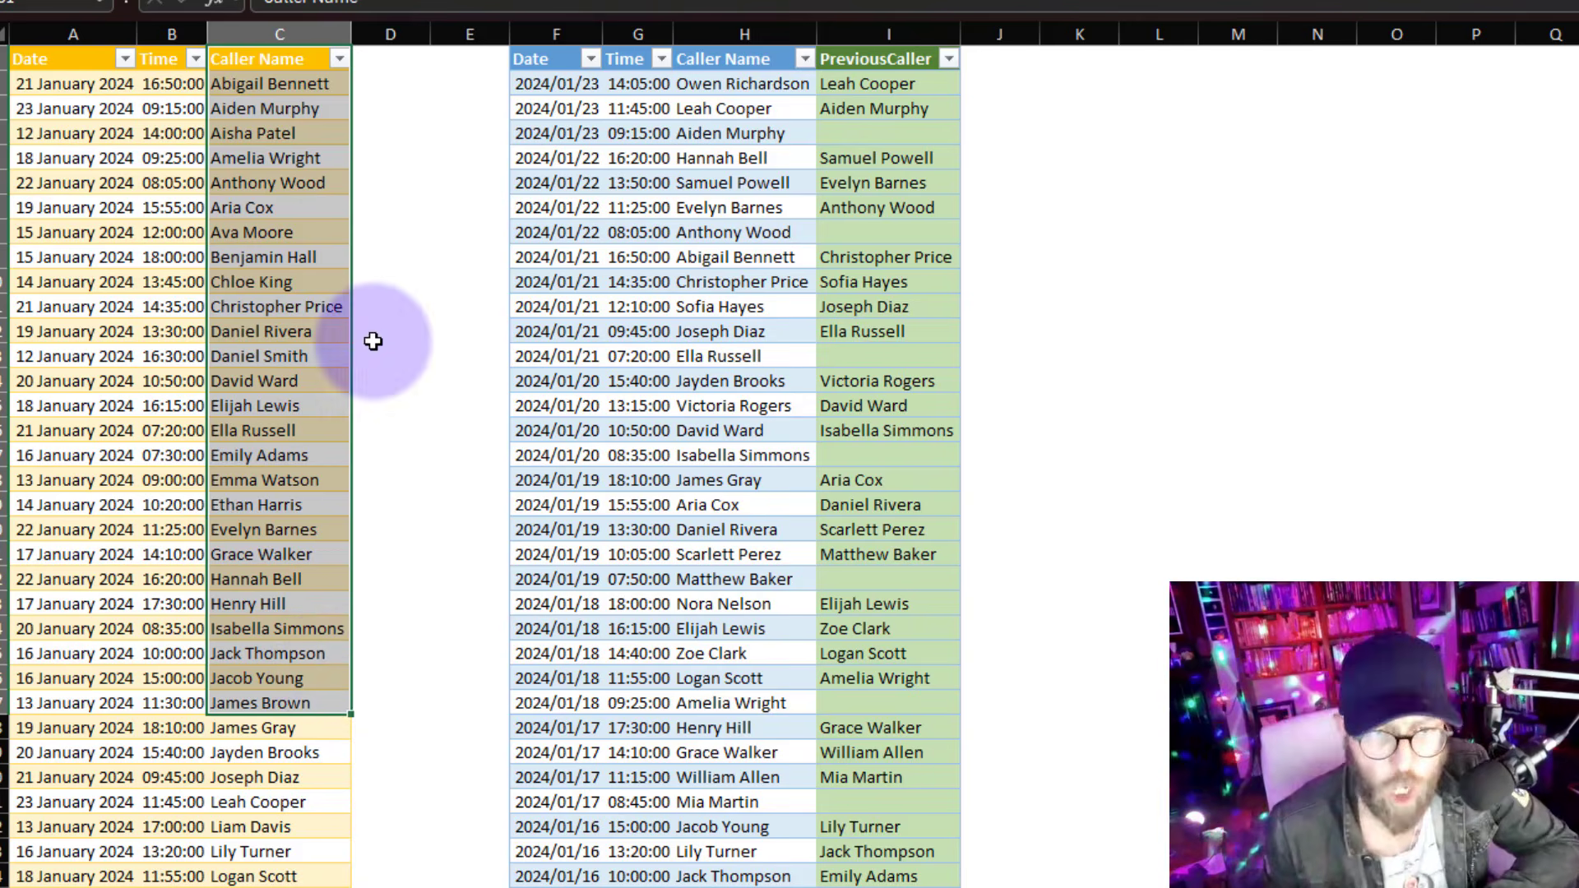
left_click(271, 282)
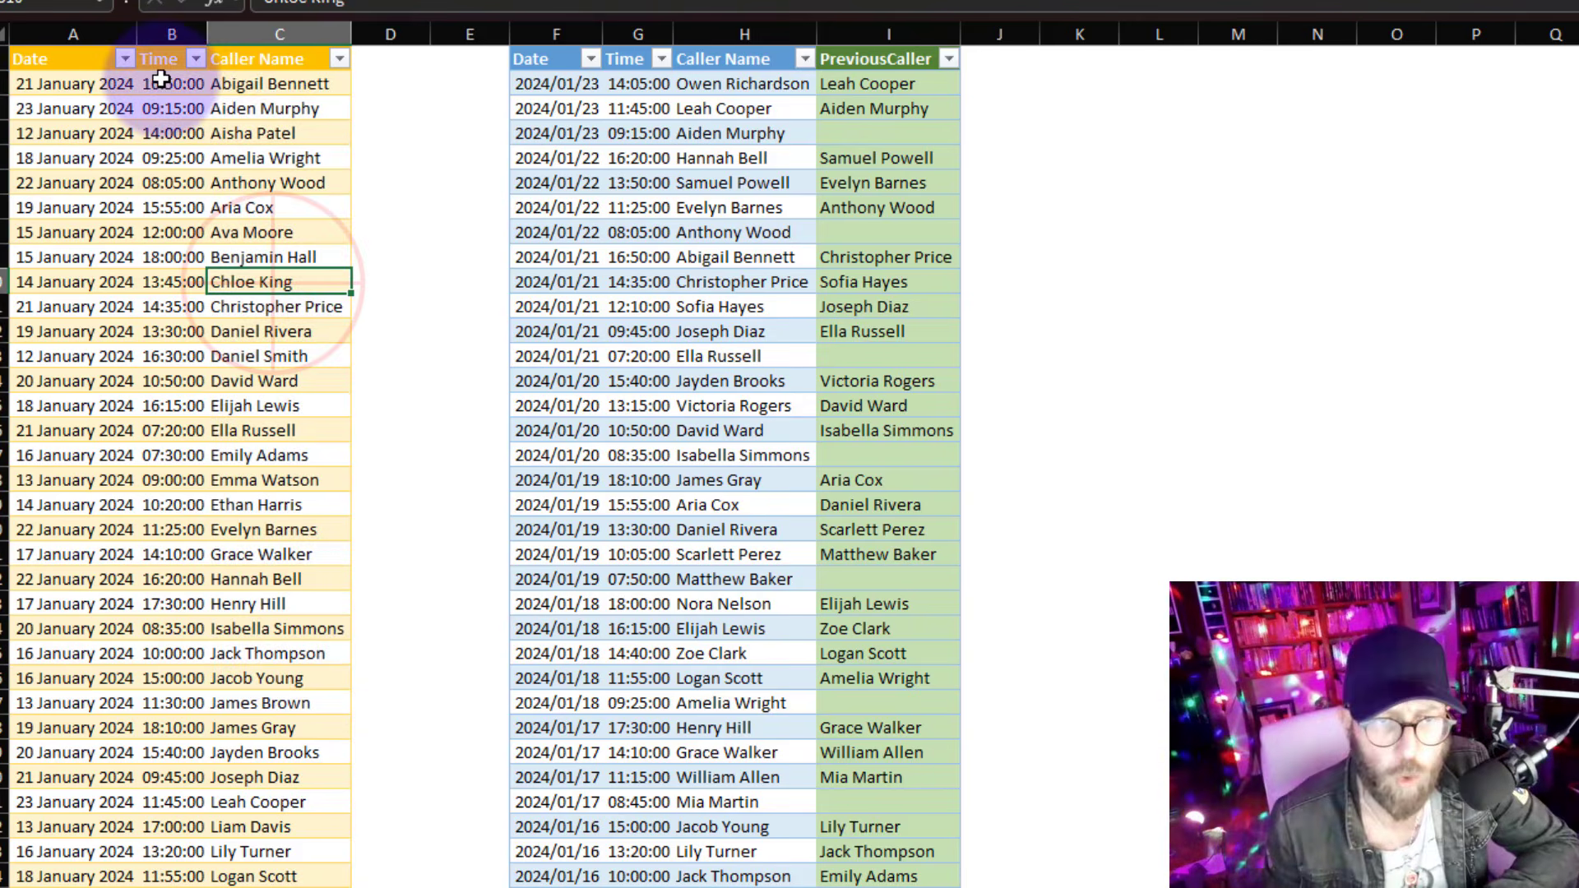
left_click(342, 398)
Examine the expected result table, comparing each caller on 2024/01/23 with the PreviousCaller value for the same day
left_click(863, 208)
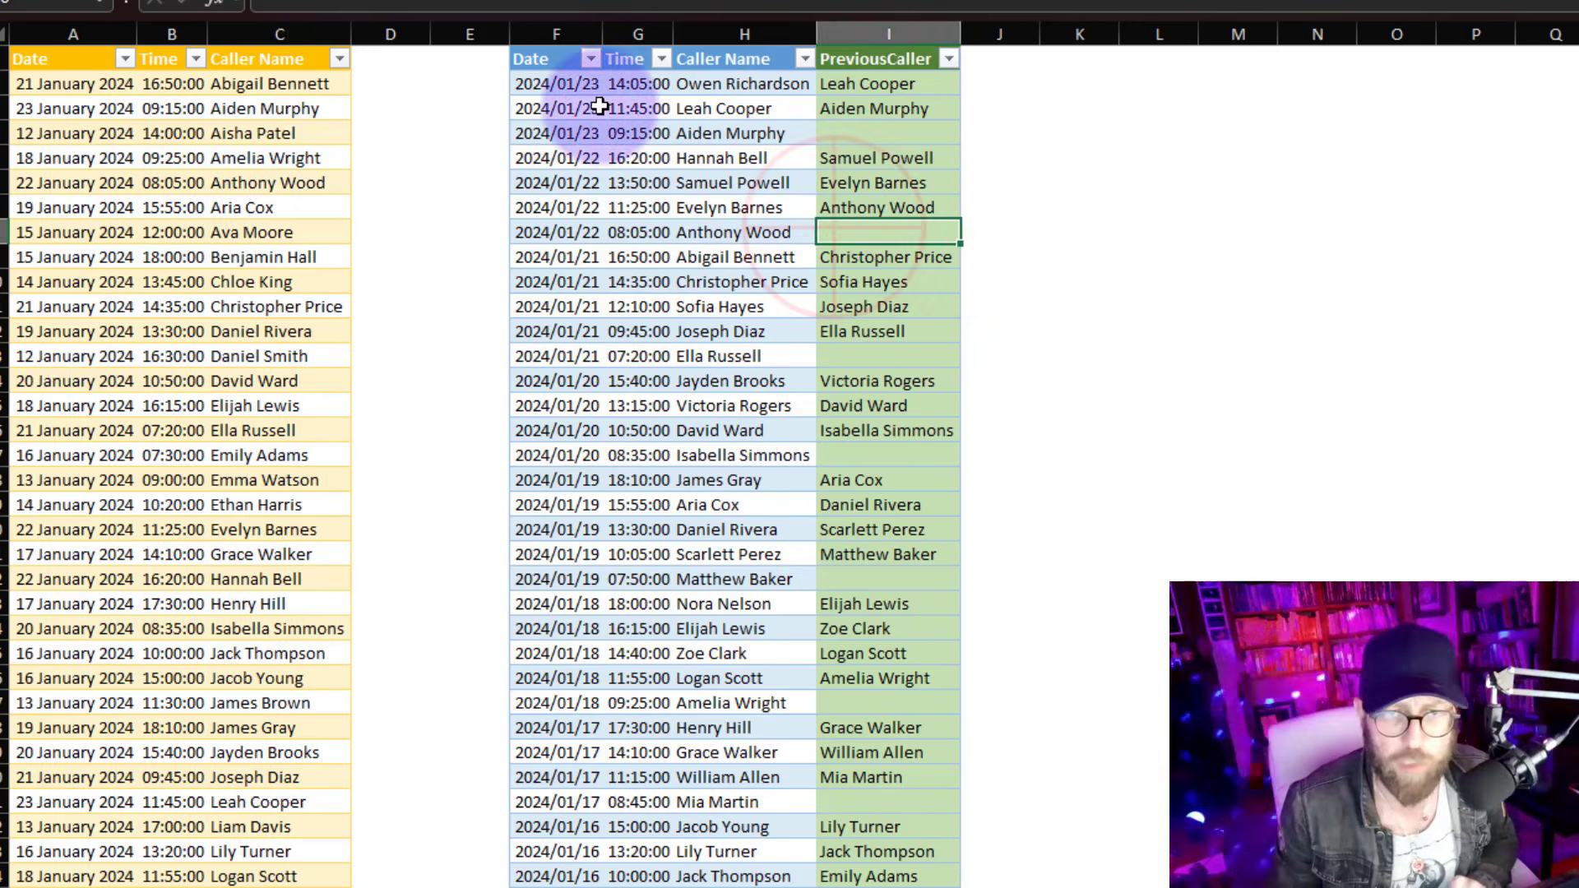
mouse_move(535, 82)
left_mouse_down()
mouse_move(573, 170)
mouse_move(538, 137)
mouse_move(629, 135)
mouse_move(658, 172)
mouse_move(744, 136)
left_mouse_up()
left_click(567, 79)
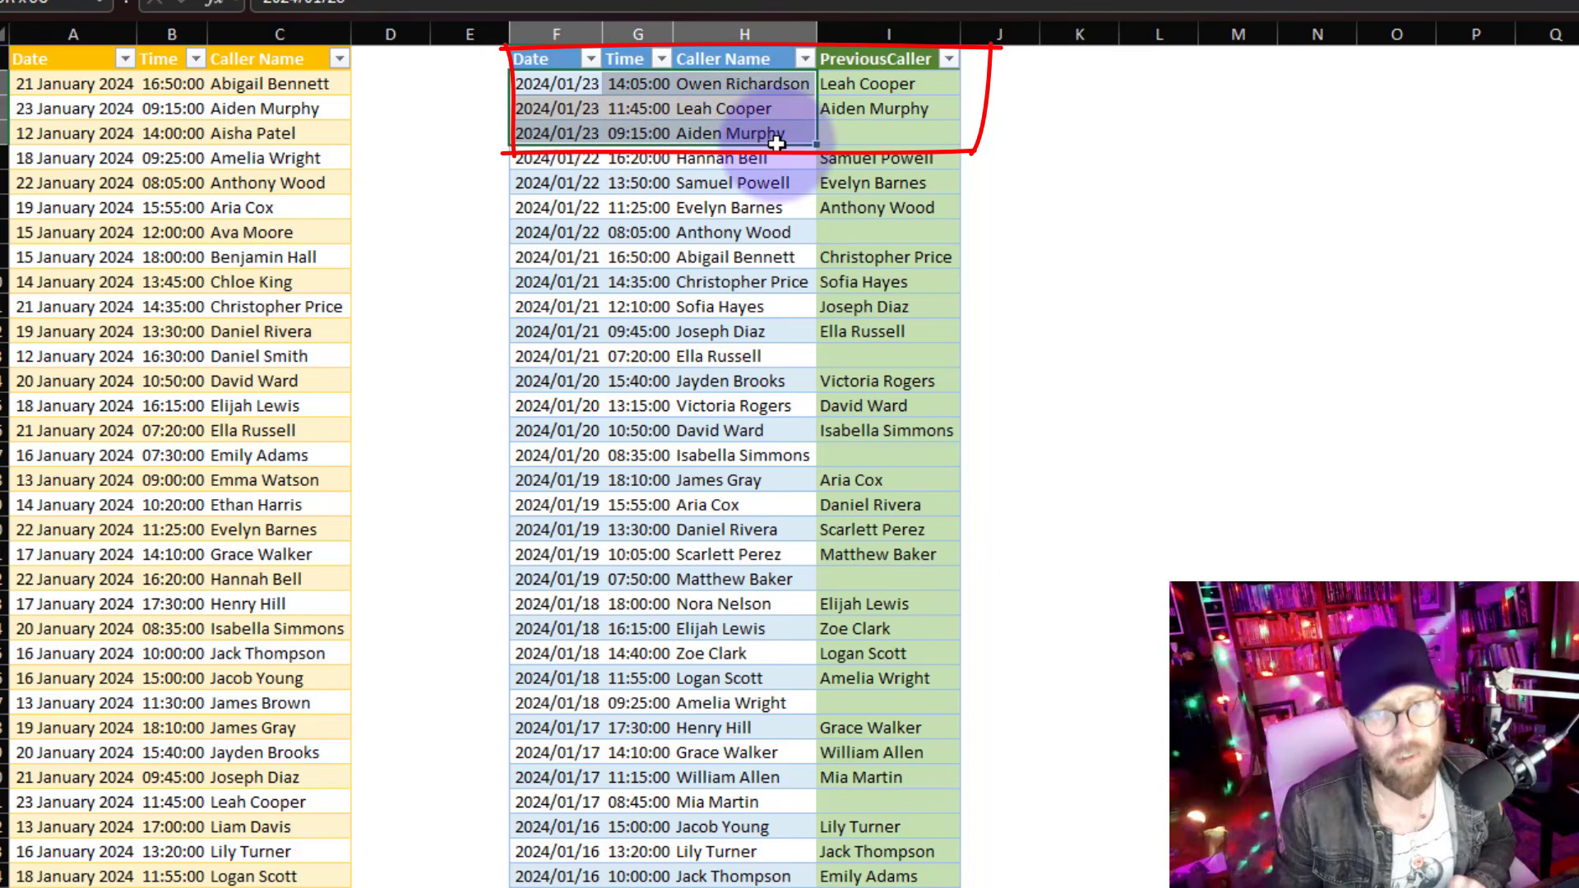
left_click(760, 78)
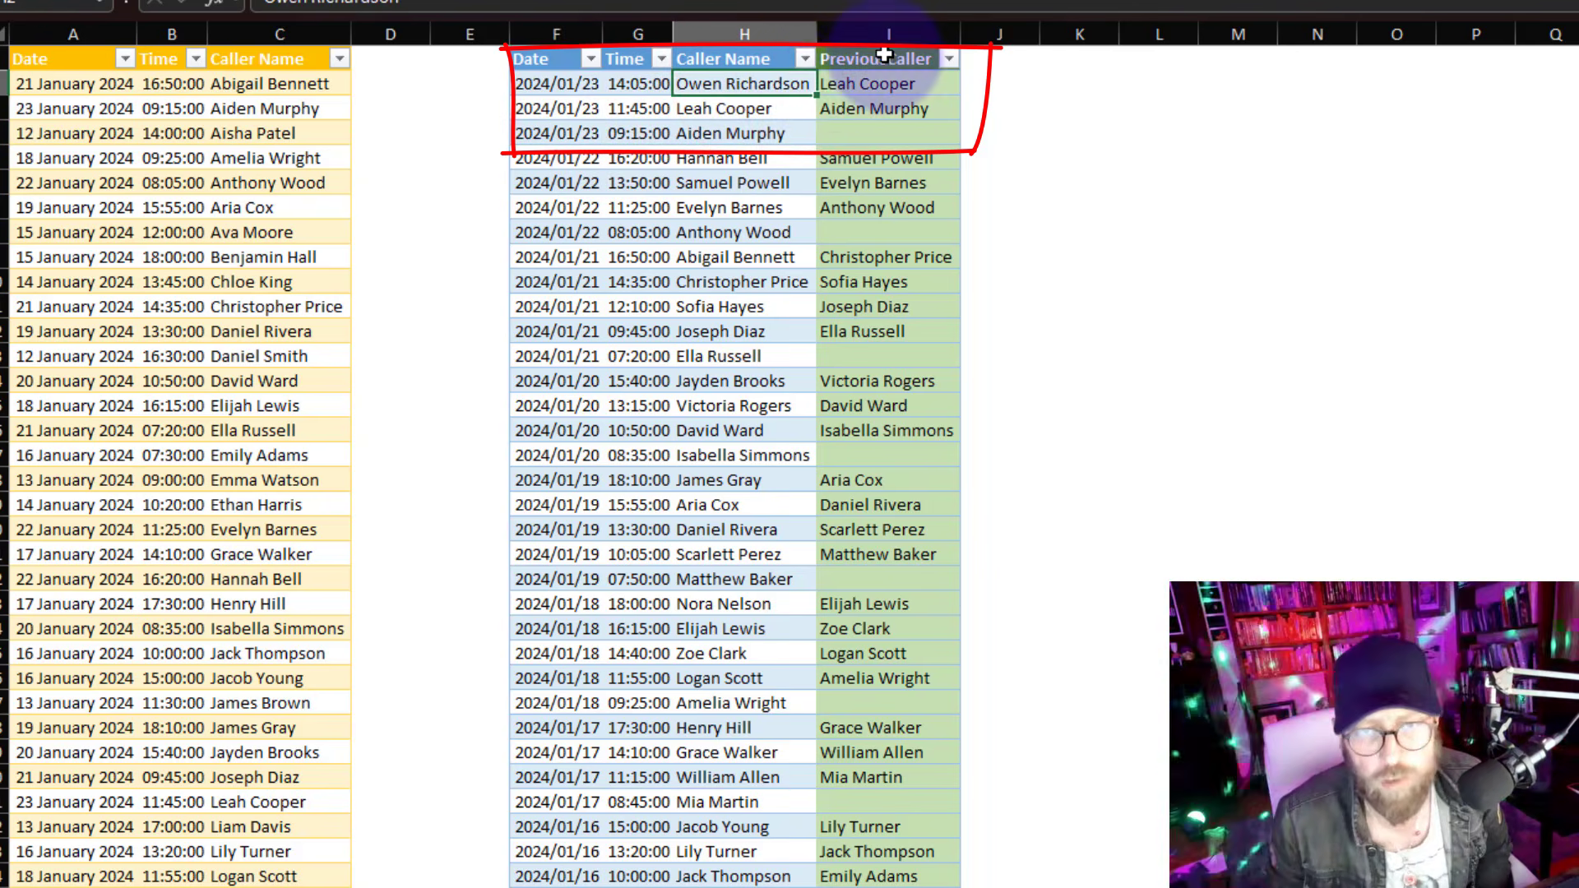
left_click(884, 41)
left_click(876, 83)
left_click(747, 86)
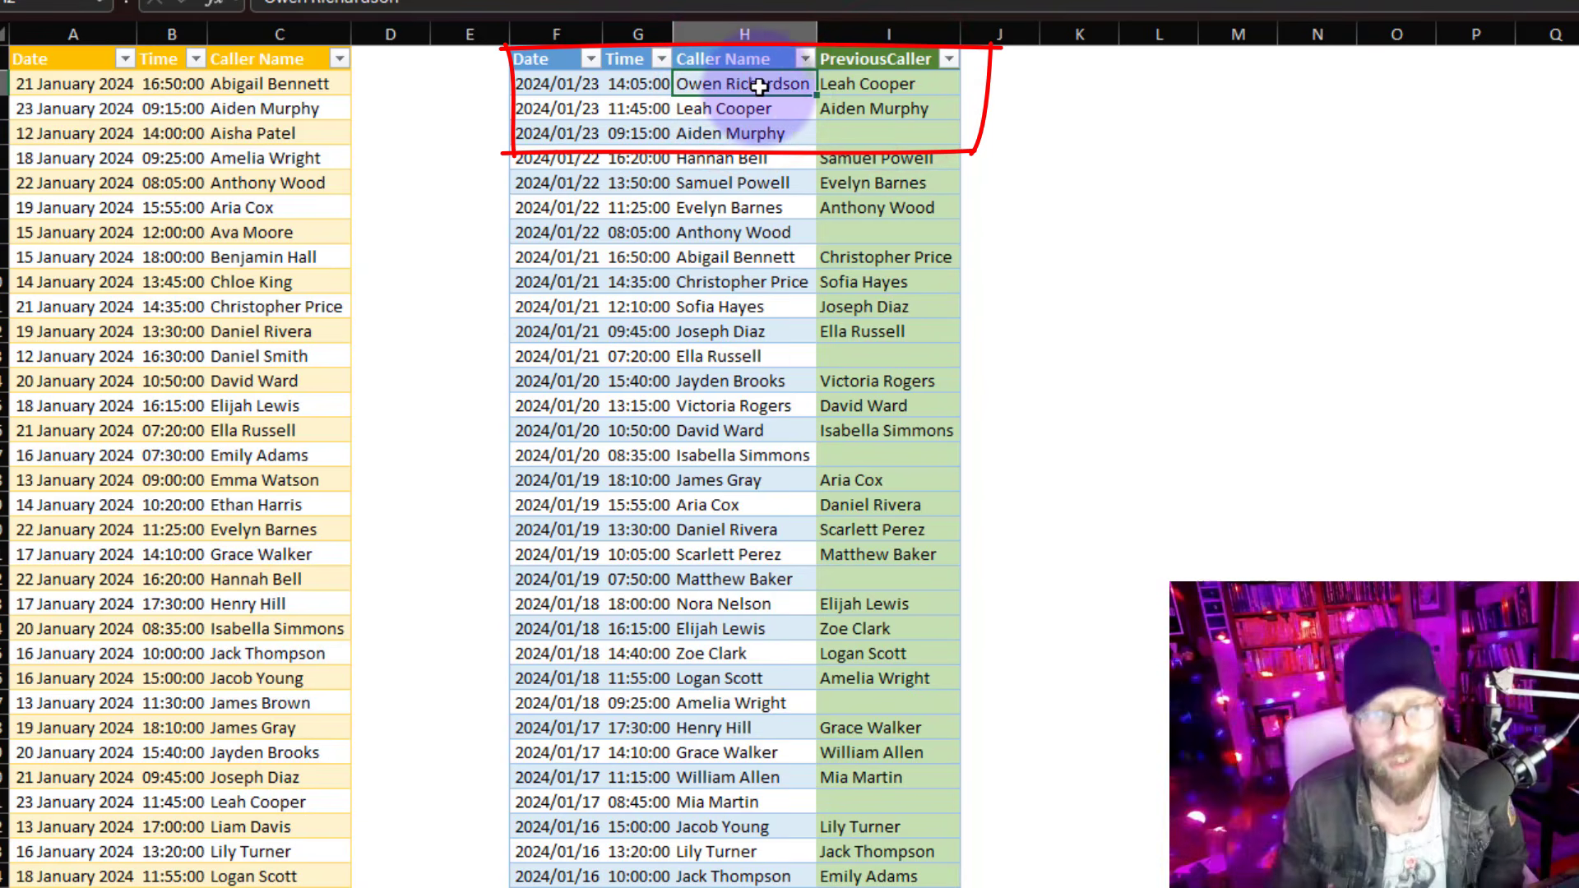
left_click(659, 78)
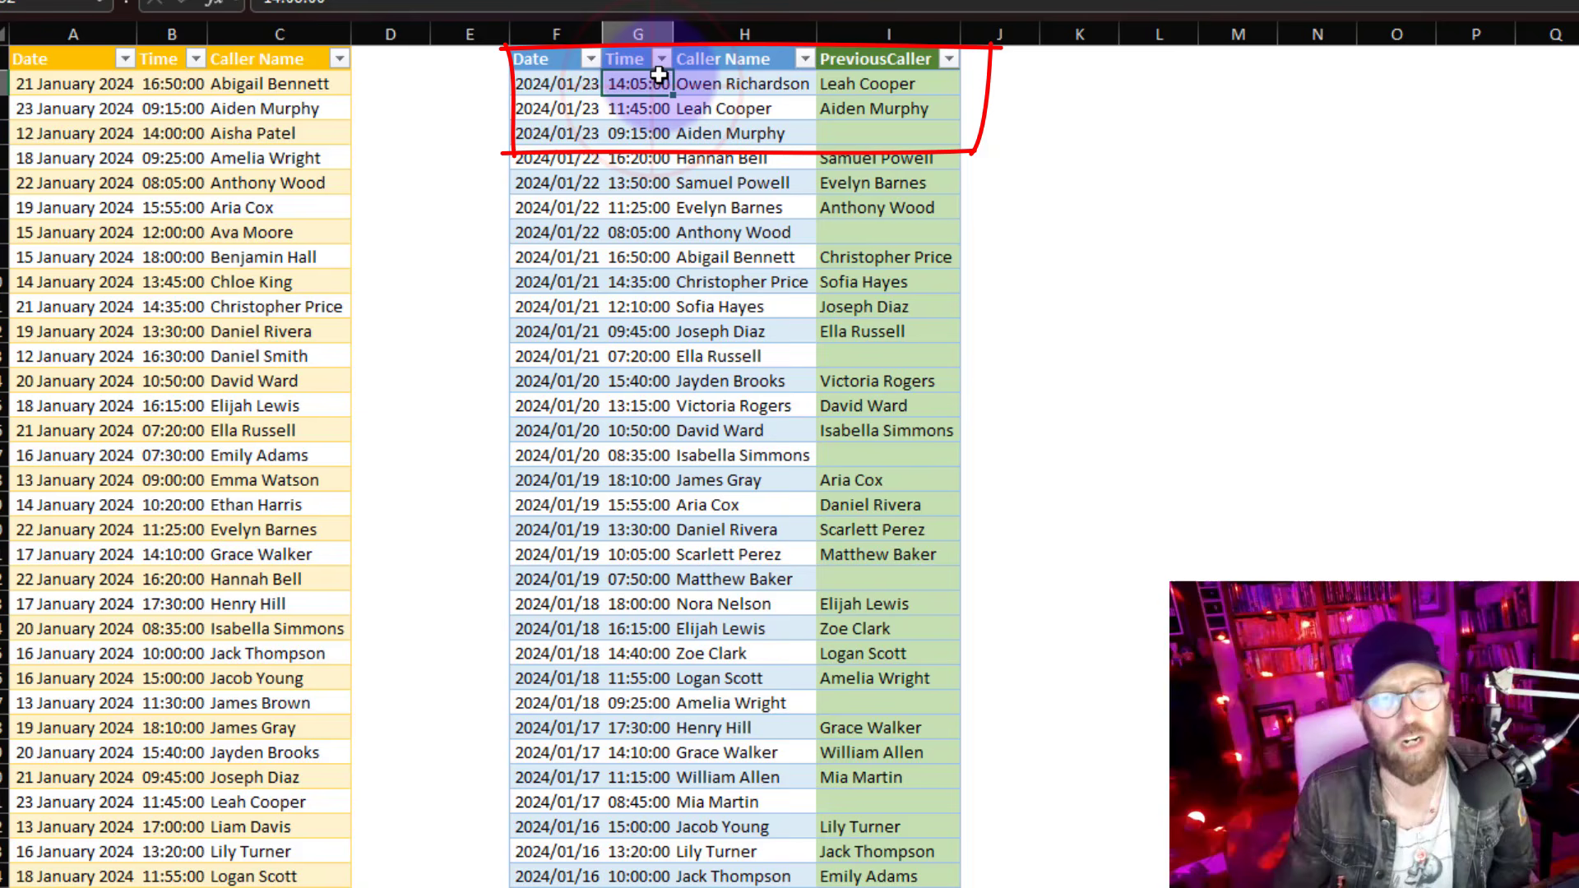
left_click(572, 89)
left_click_drag(744, 83, 640, 83)
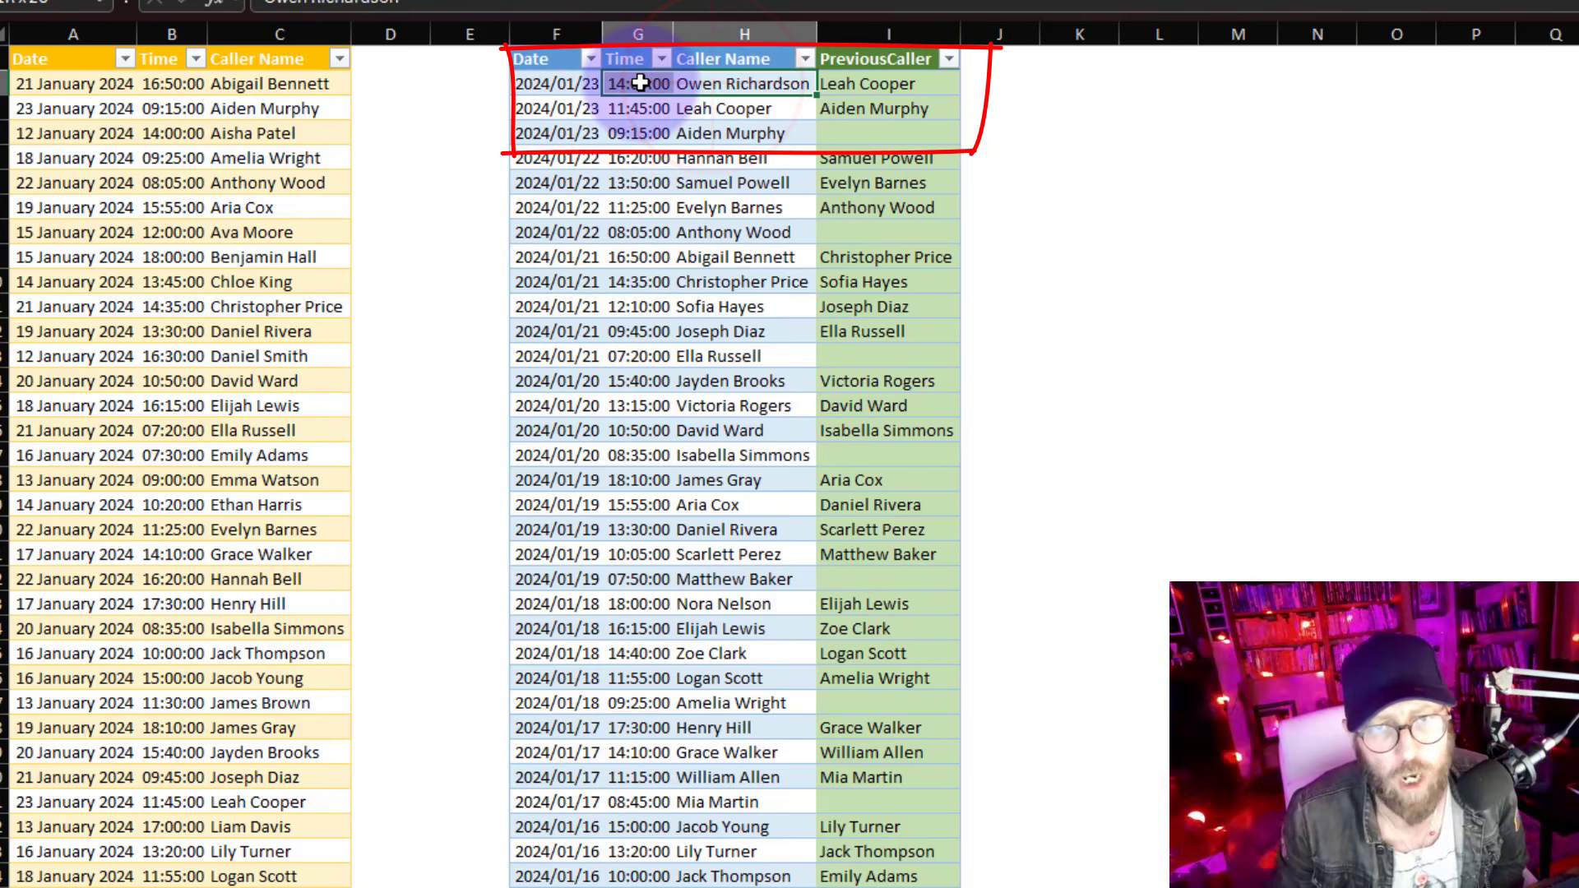
left_click(872, 83)
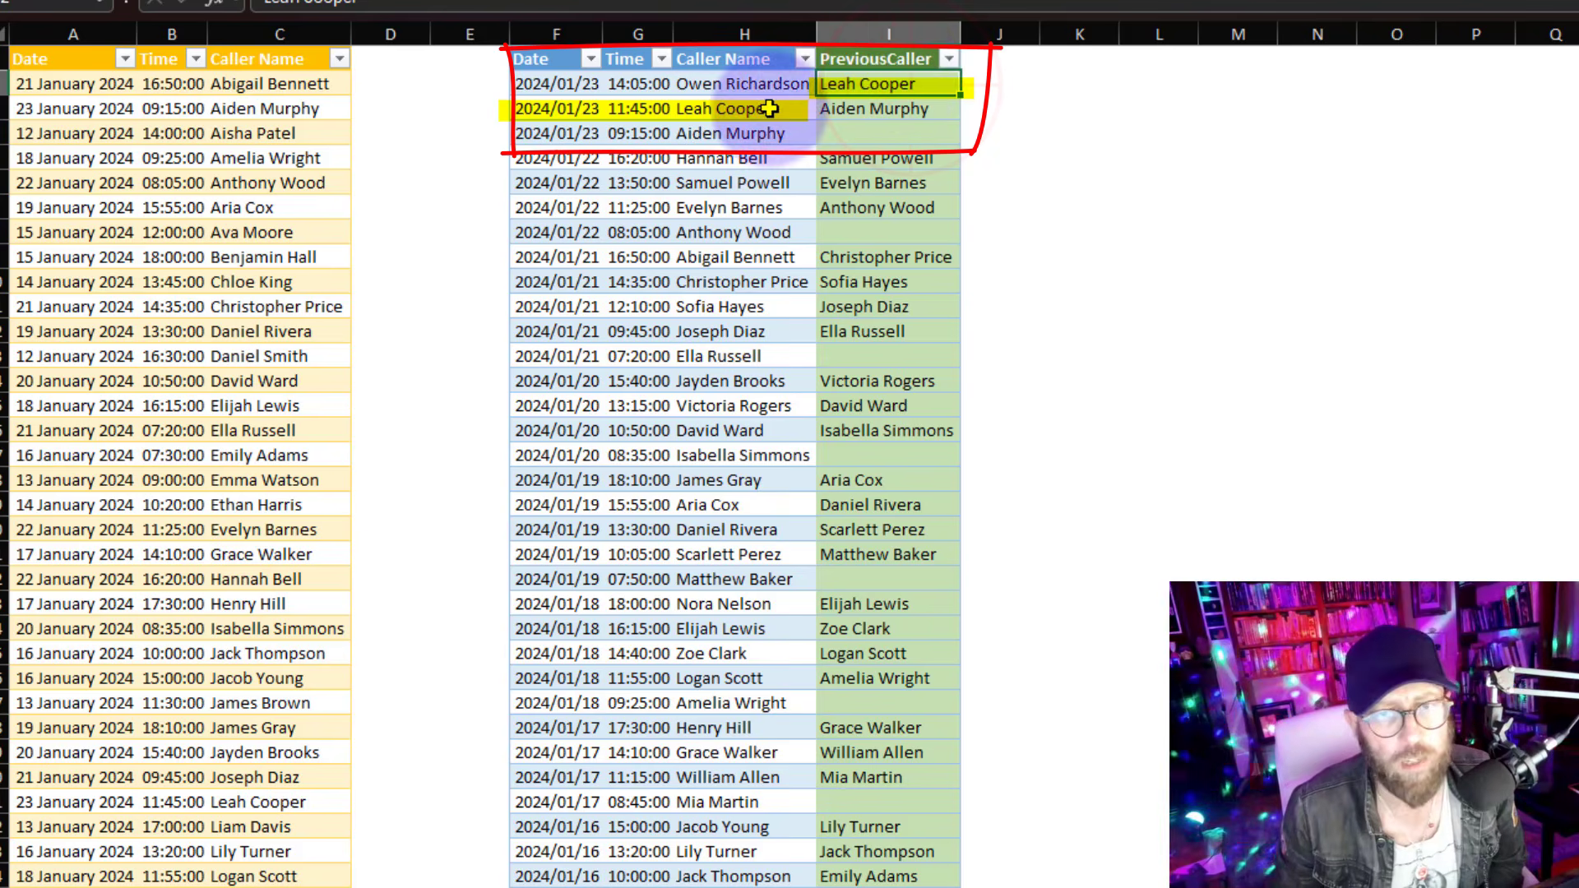
left_click_drag(769, 108, 744, 879)
left_click(740, 479)
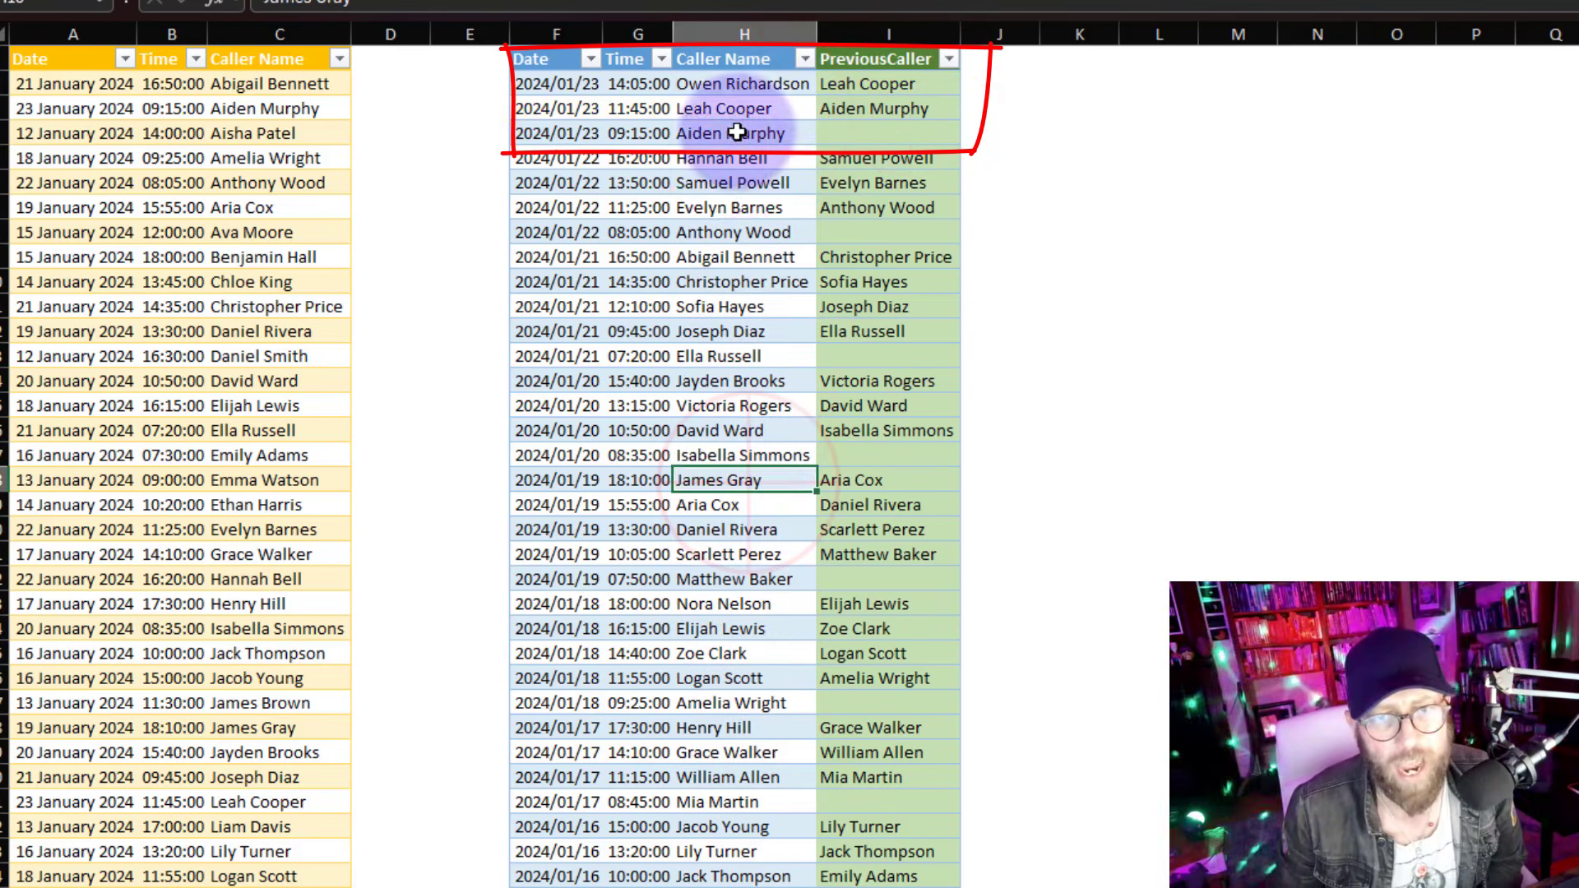
left_click(888, 133)
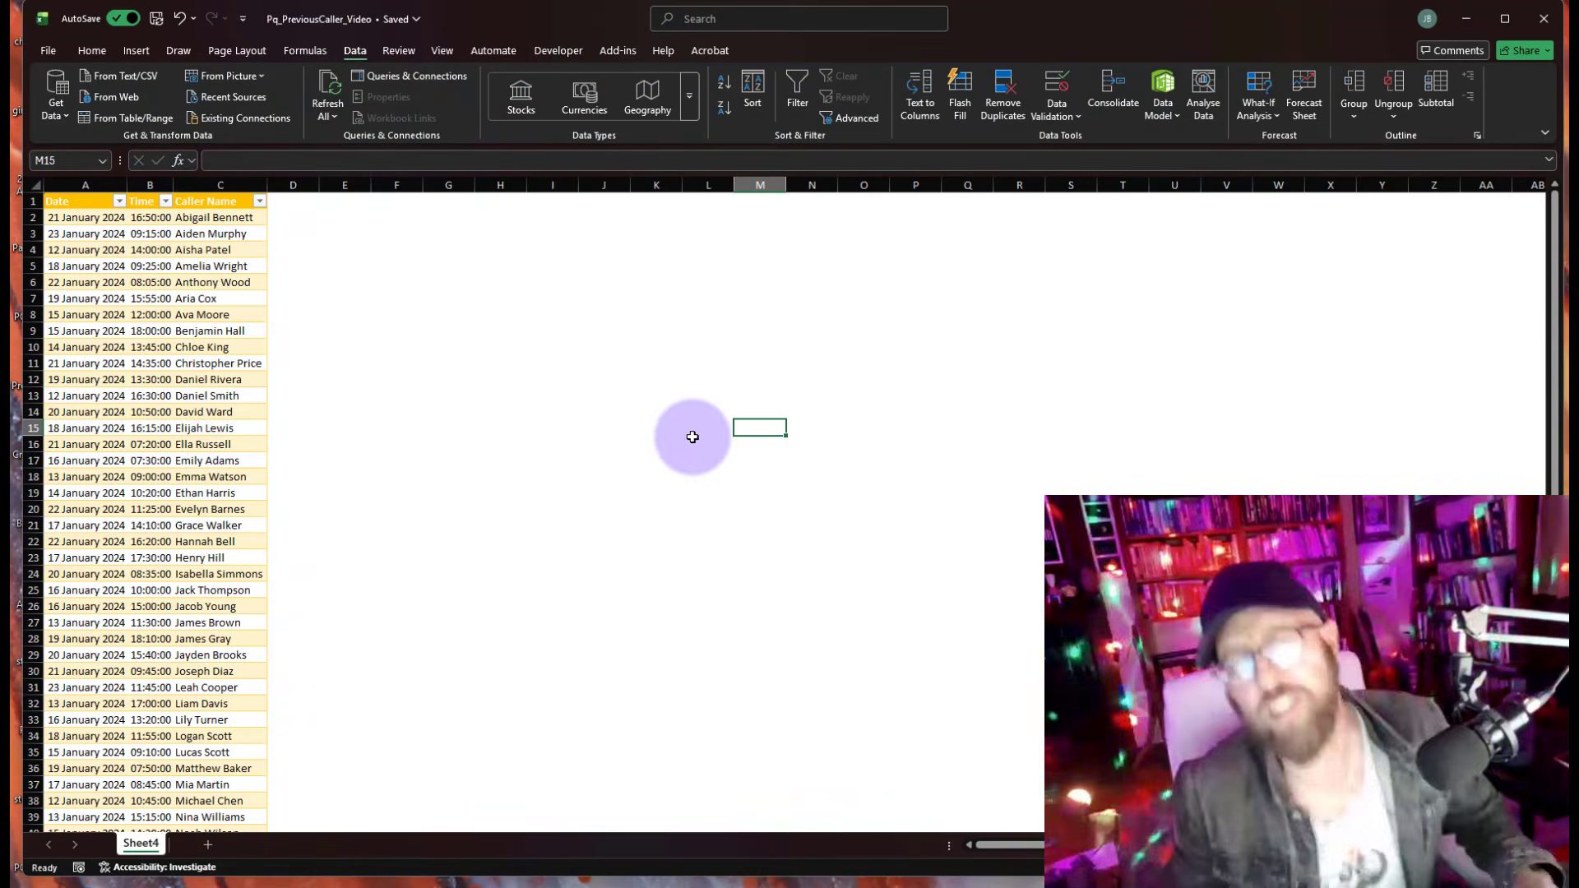
Load the call table with Date, Time and Caller Name into Power Query as a table source
left_click(576, 456)
left_click(221, 314)
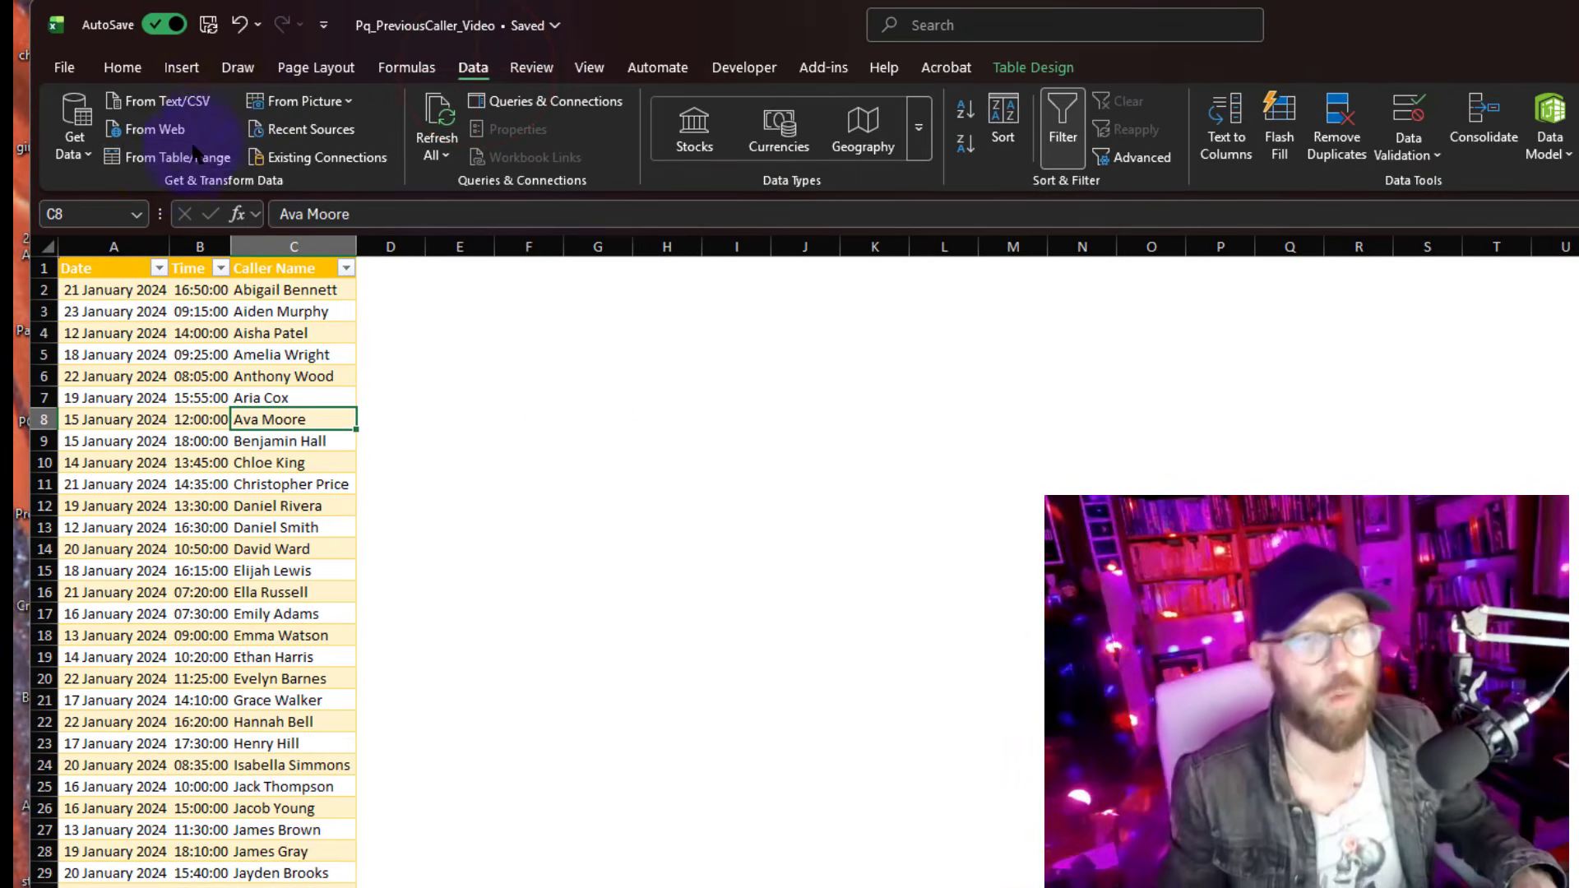
left_click(196, 156)
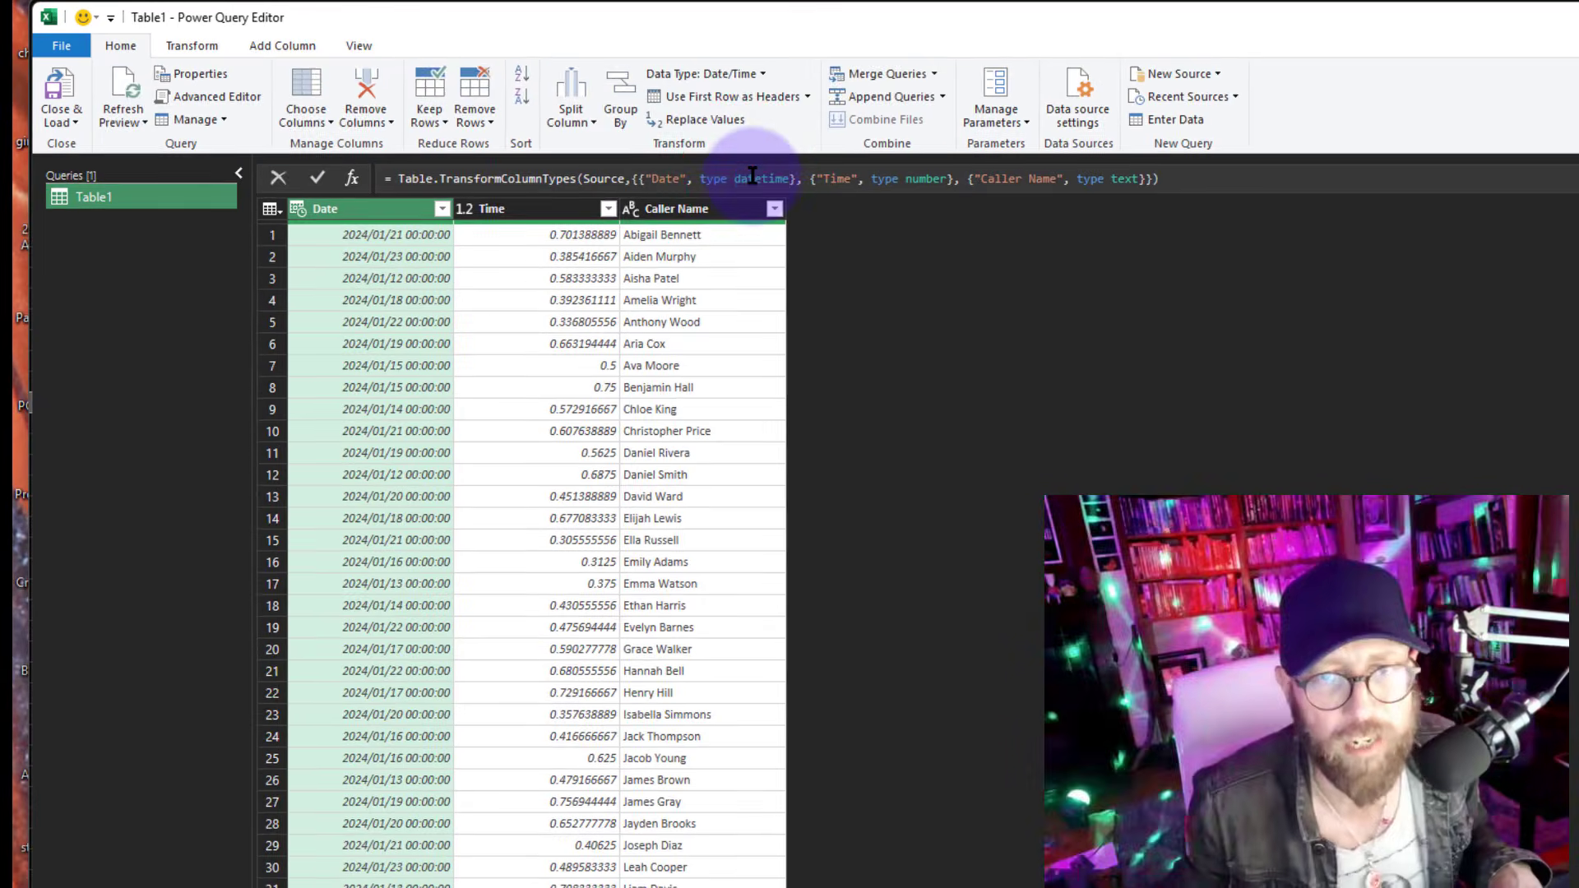
Edit the type conversion formula so Date uses type date and Time uses type time
double_click(604, 143)
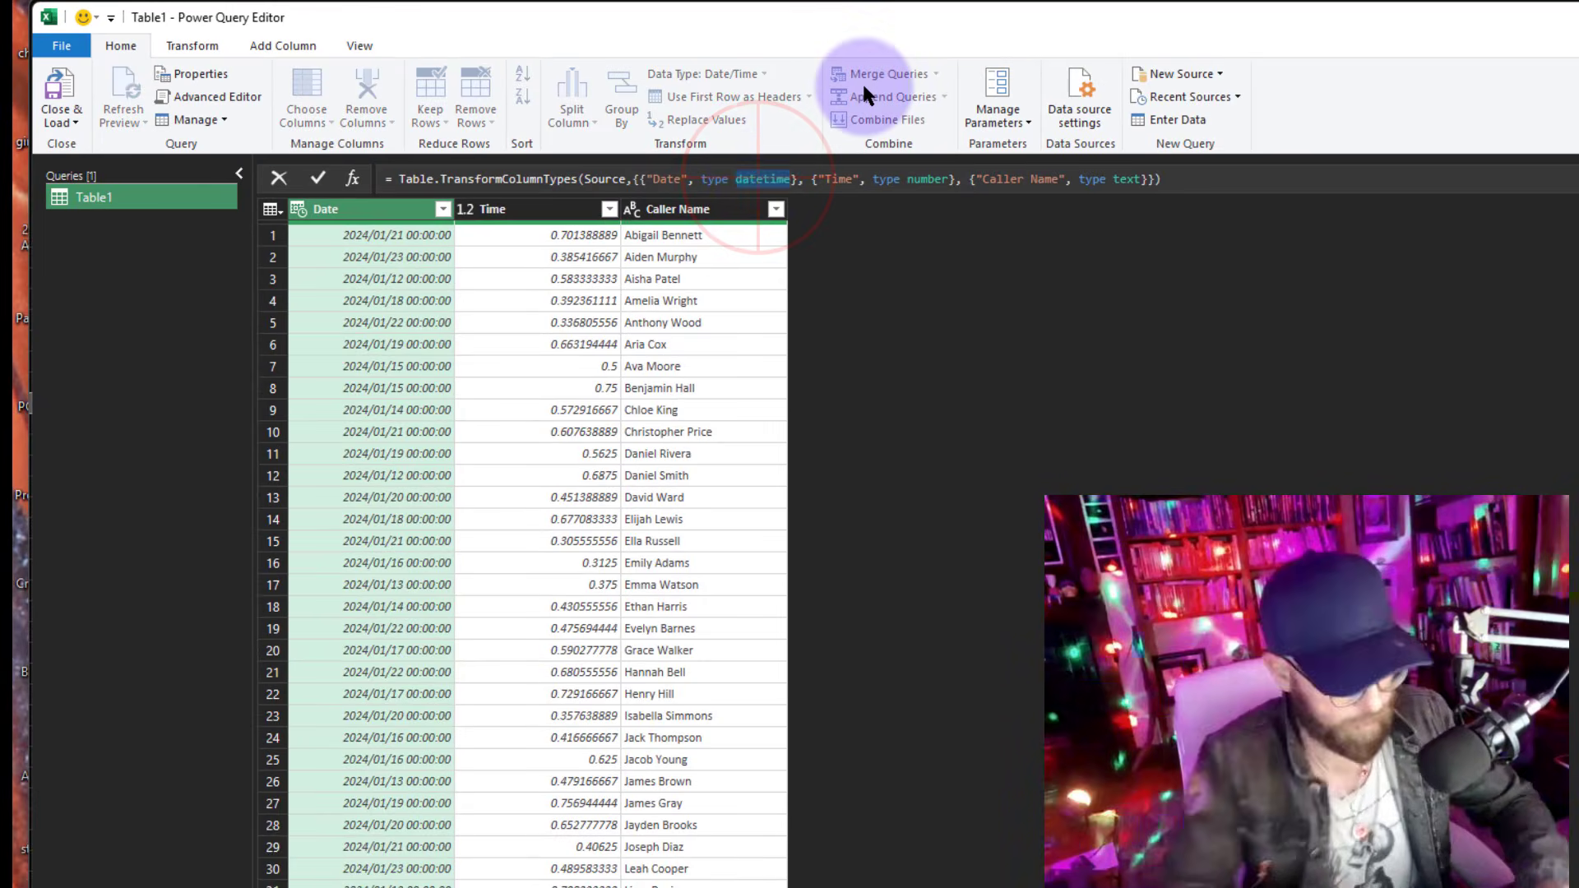
type("date")
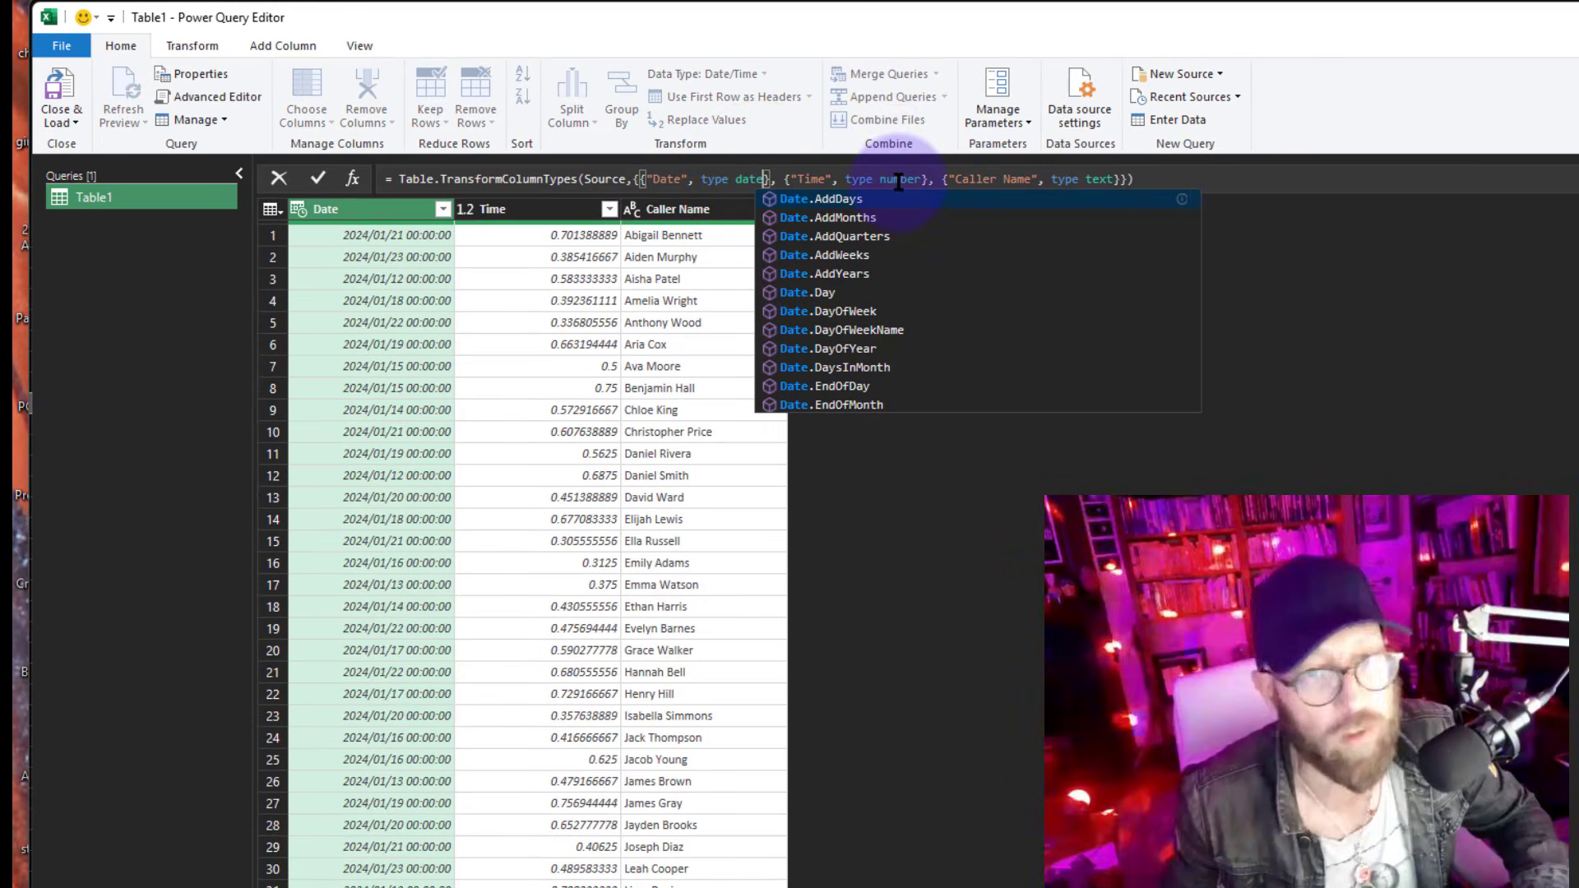
double_click(899, 179)
type("time")
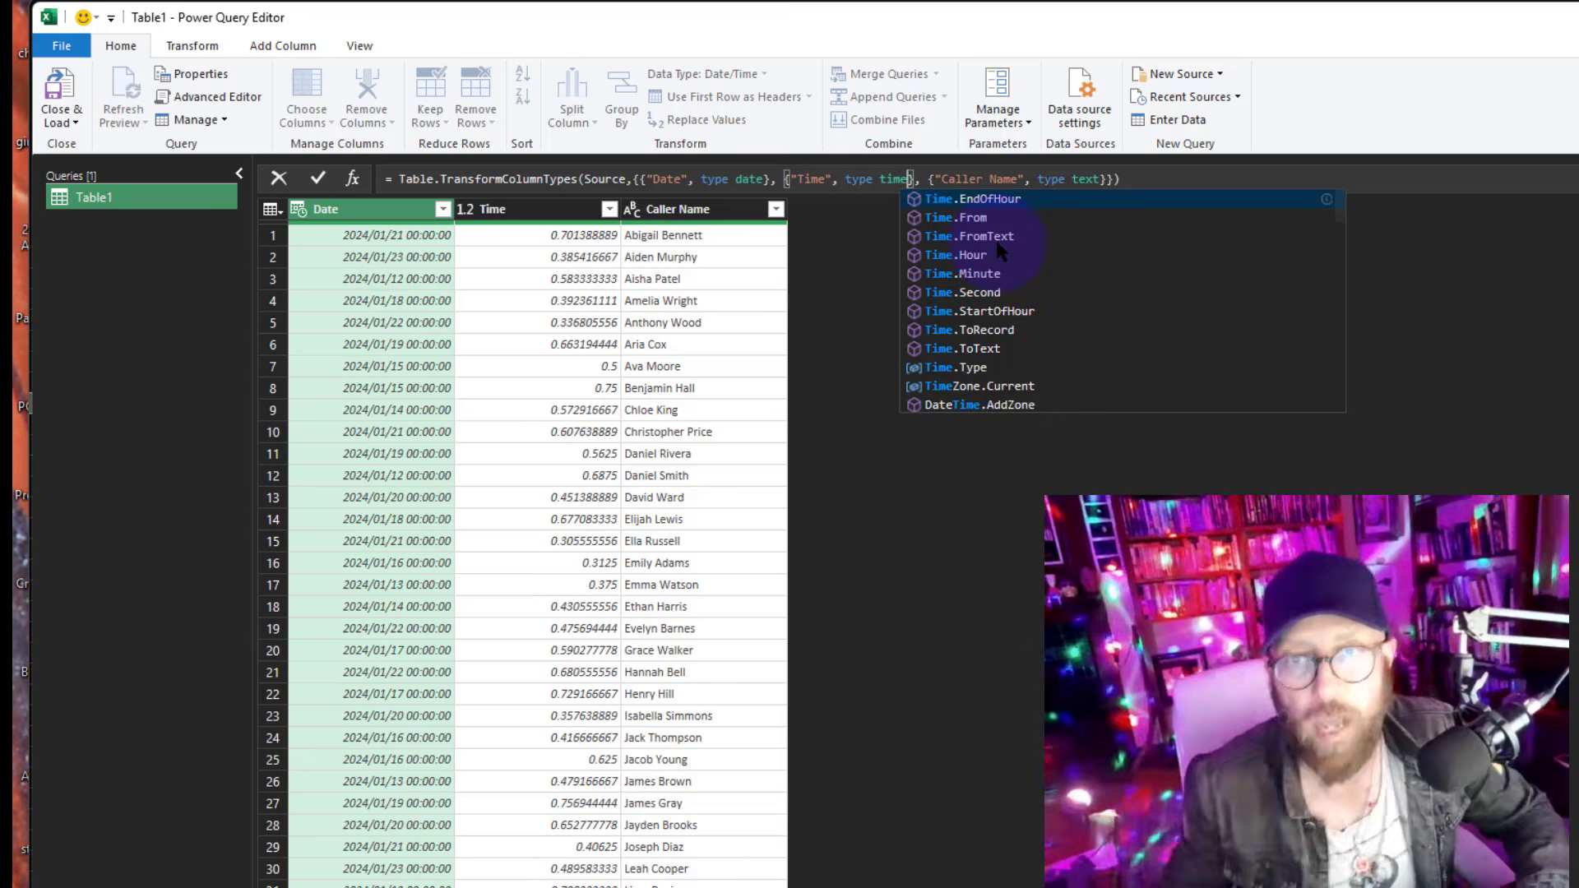
left_click(318, 178)
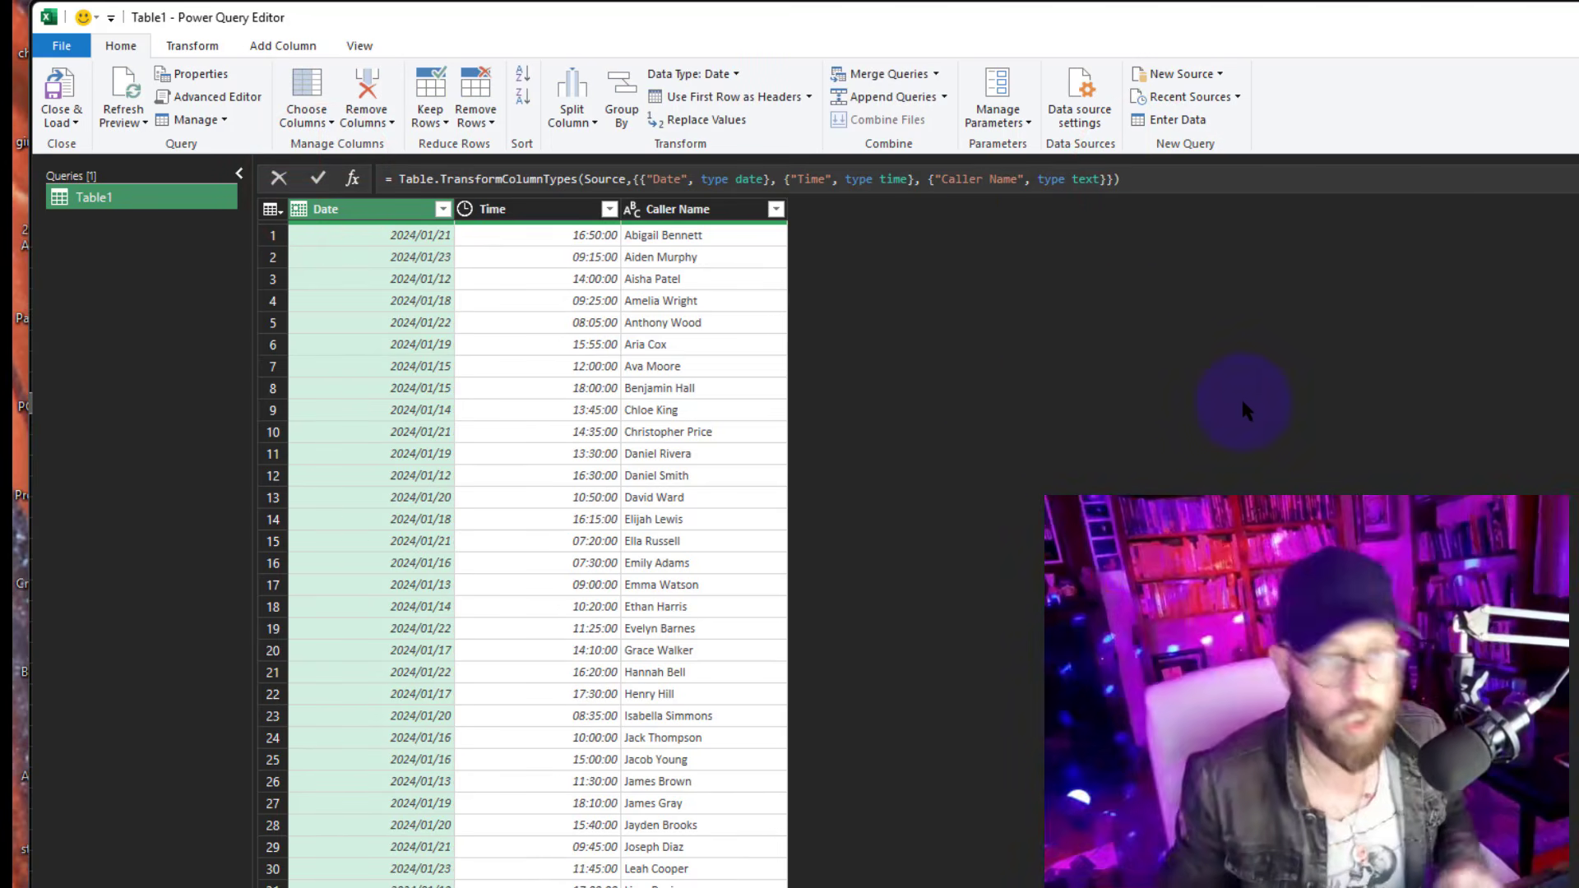
In the query's M code, rename the Changed Type step to Dataset, return Dataset as the output, and save the code
left_click(235, 99)
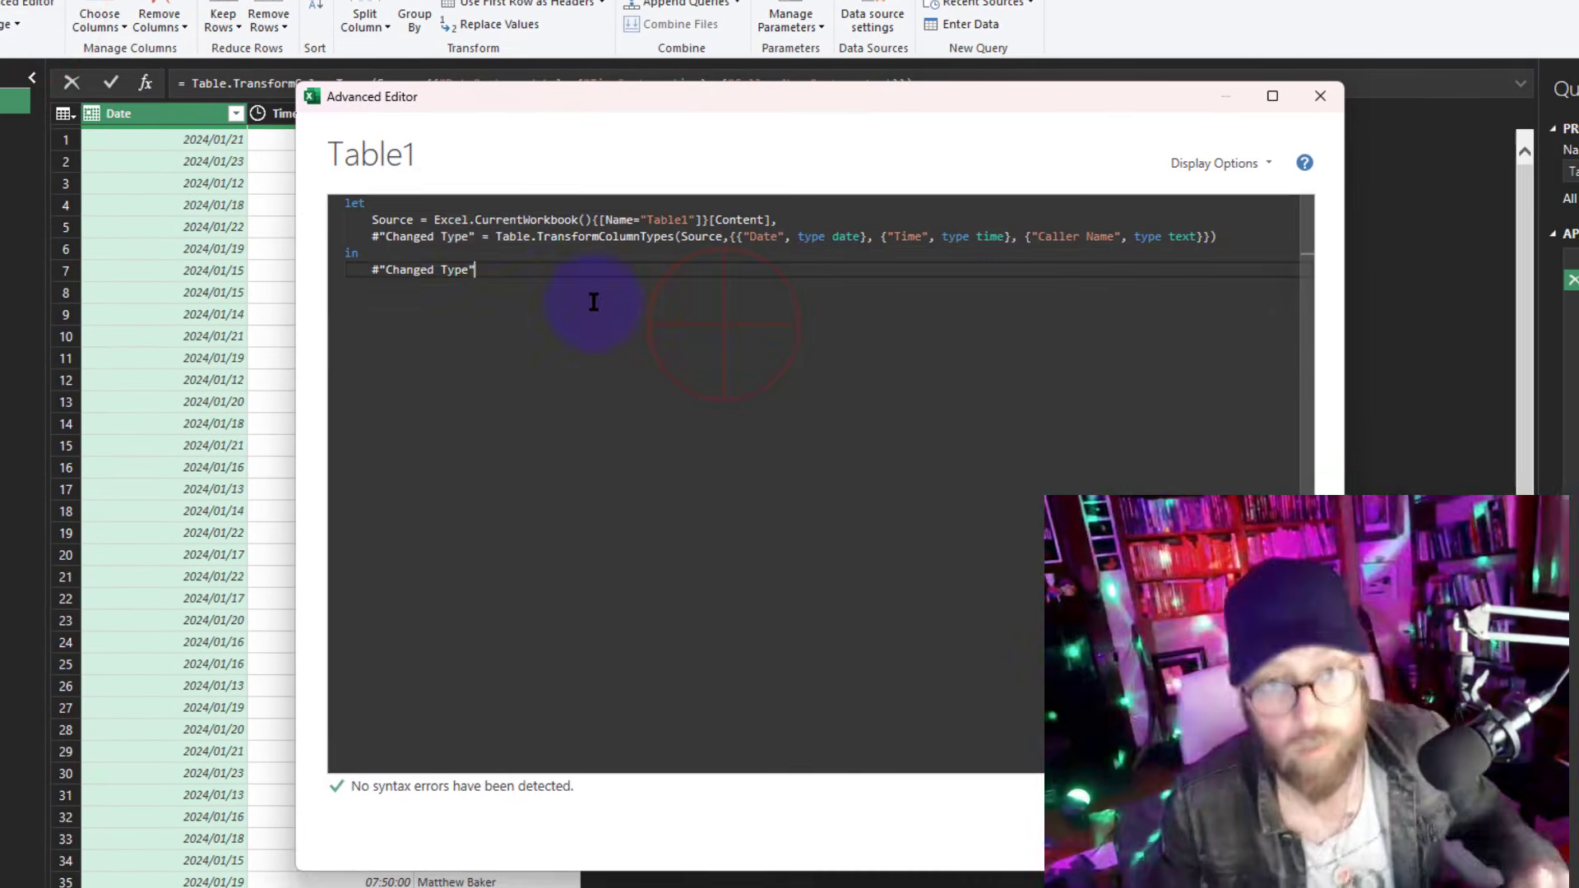
left_click_drag(475, 236, 369, 237)
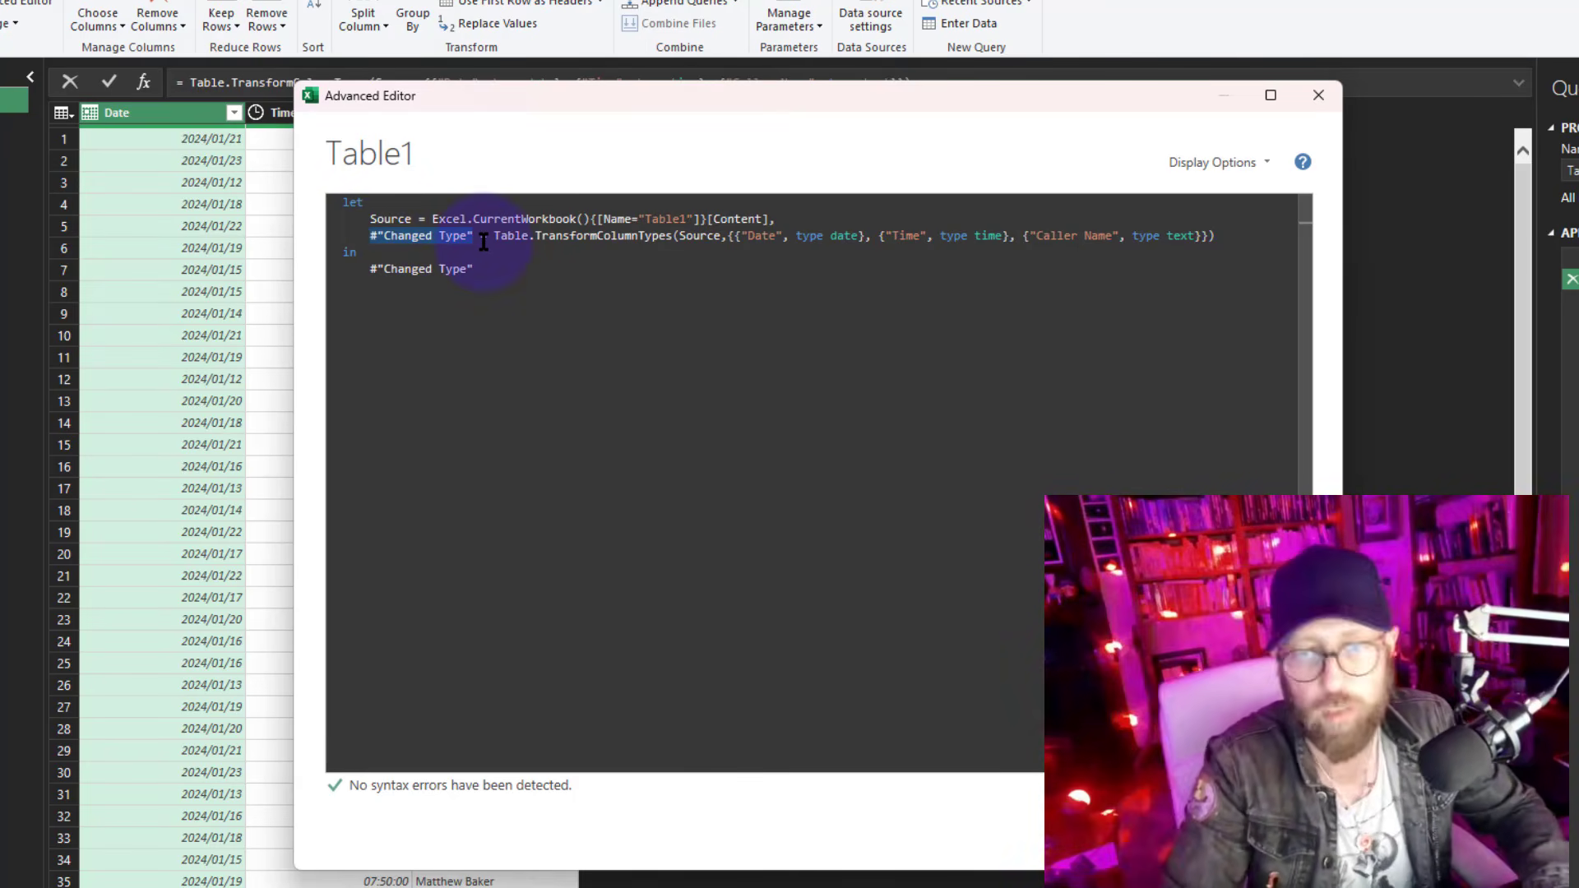
type("Dataset")
left_click(402, 236)
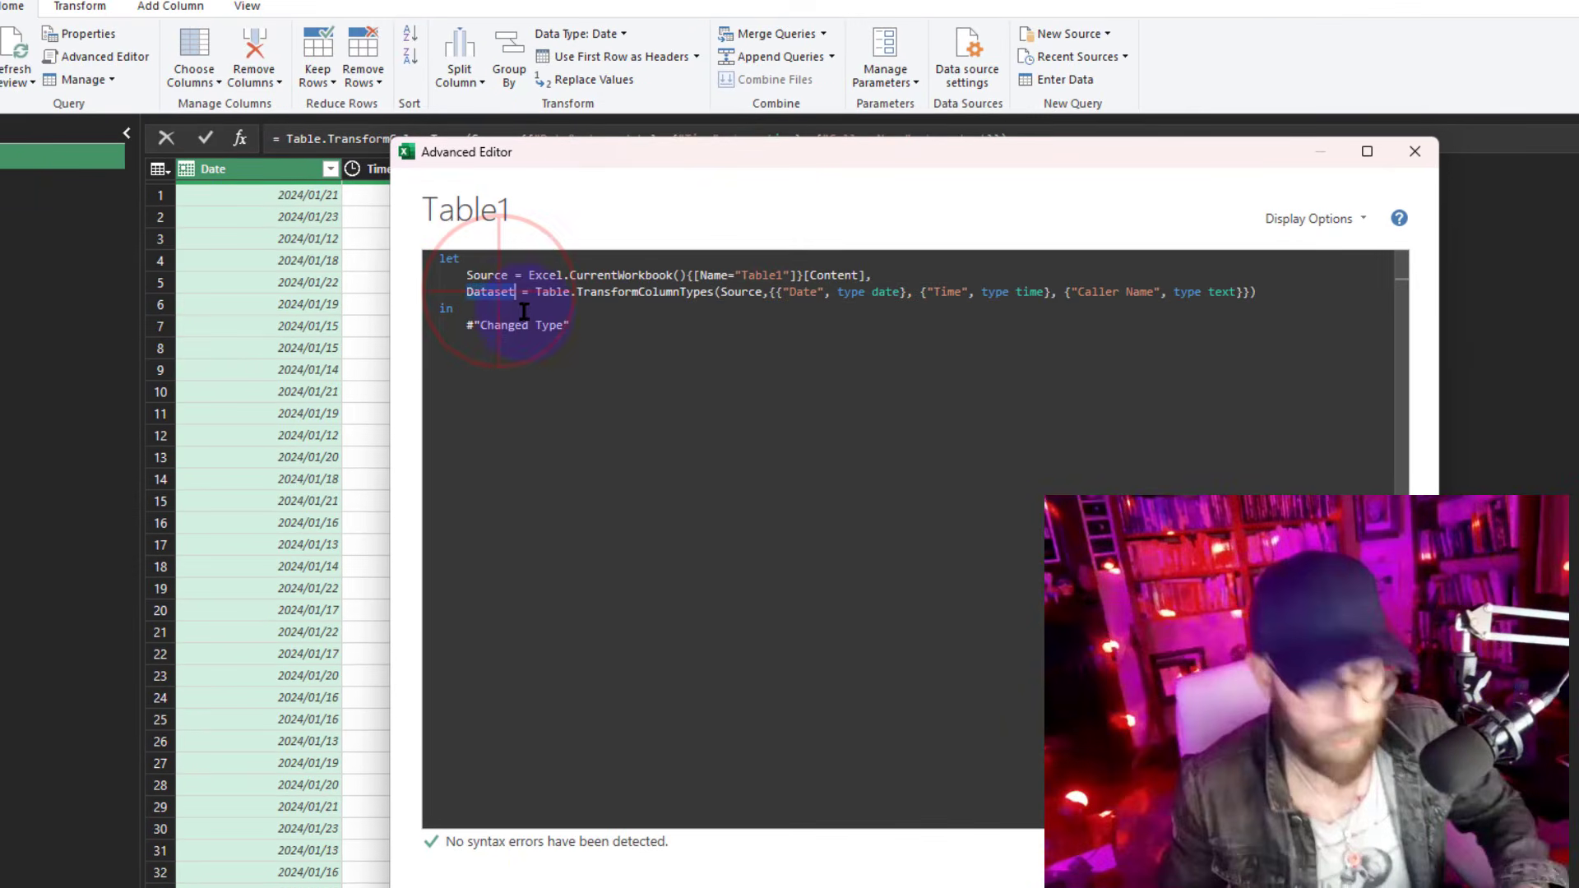
left_click_drag(607, 328, 466, 326)
type("Dataset")
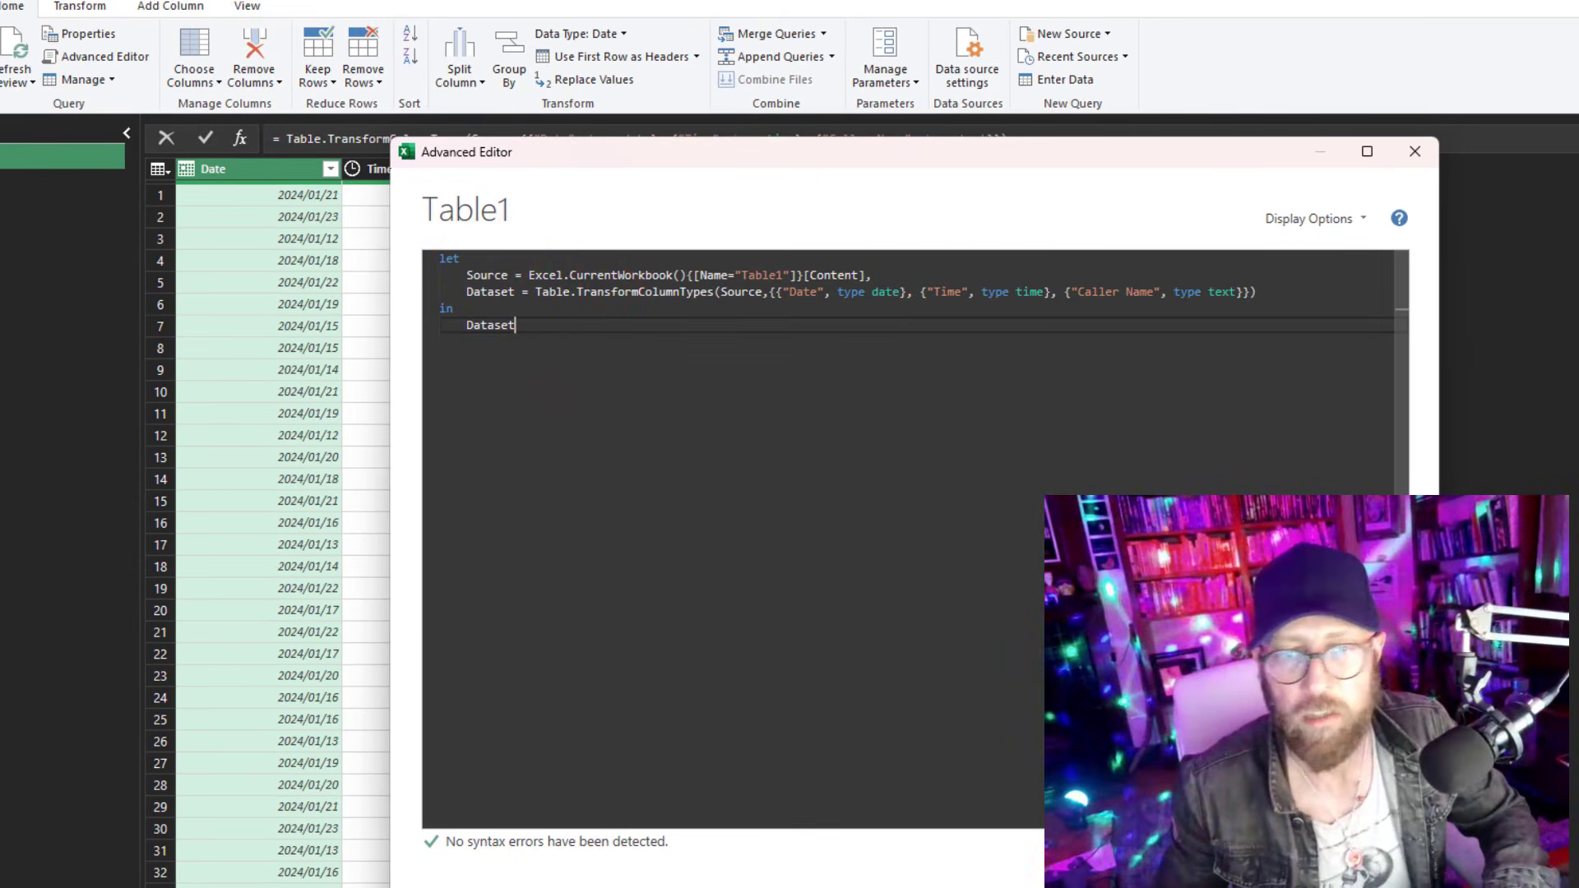
left_click(1307, 865)
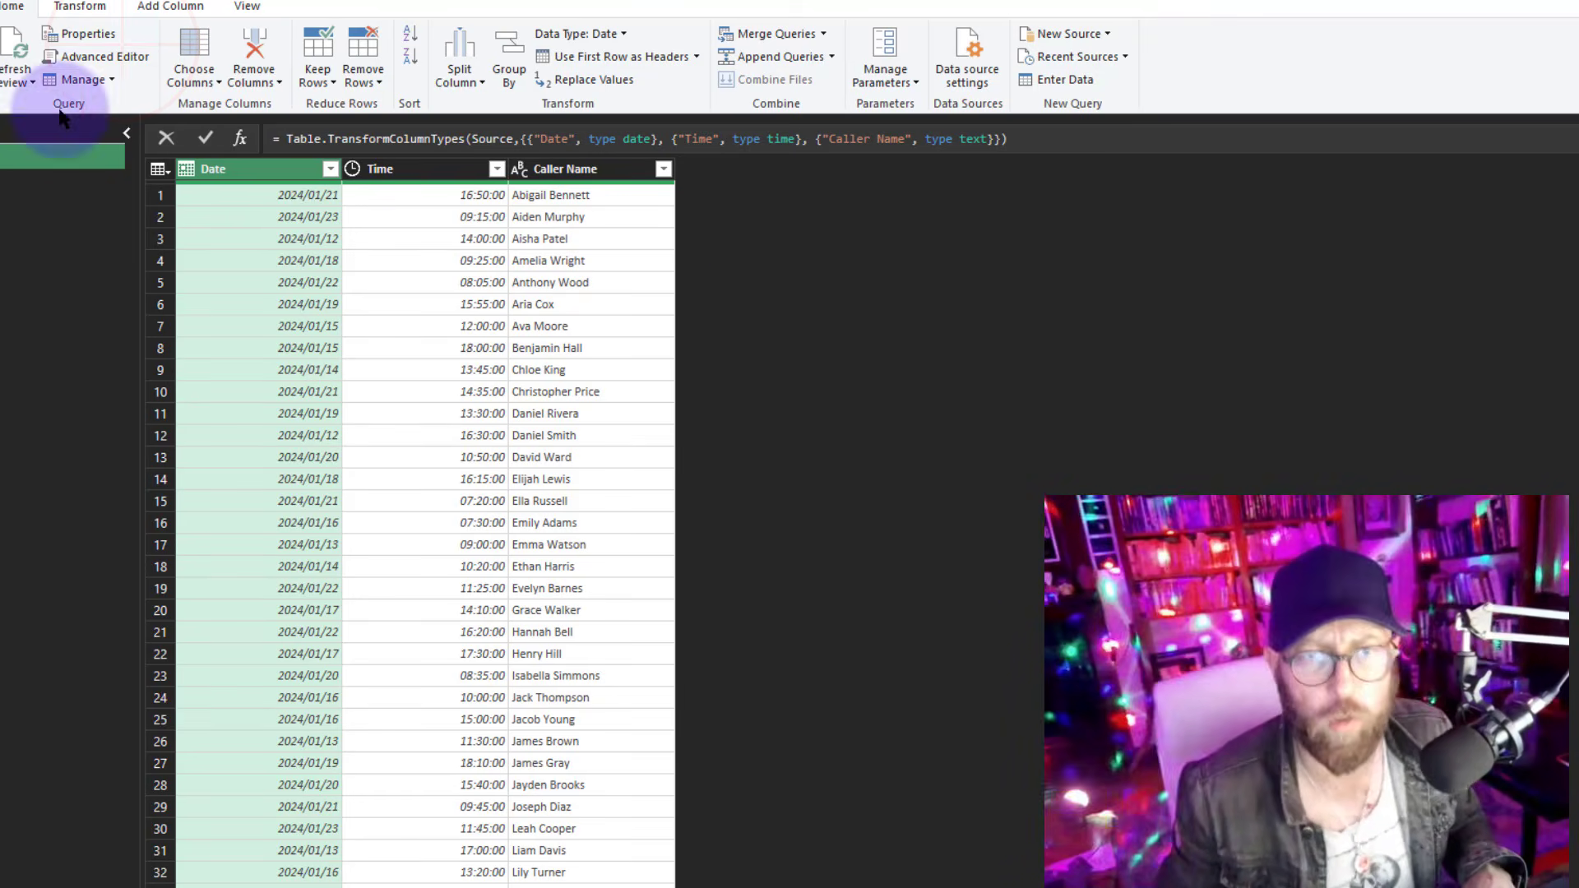
Reopen the query's M code and begin a new step named Solution after the Dataset step
left_click(83, 59)
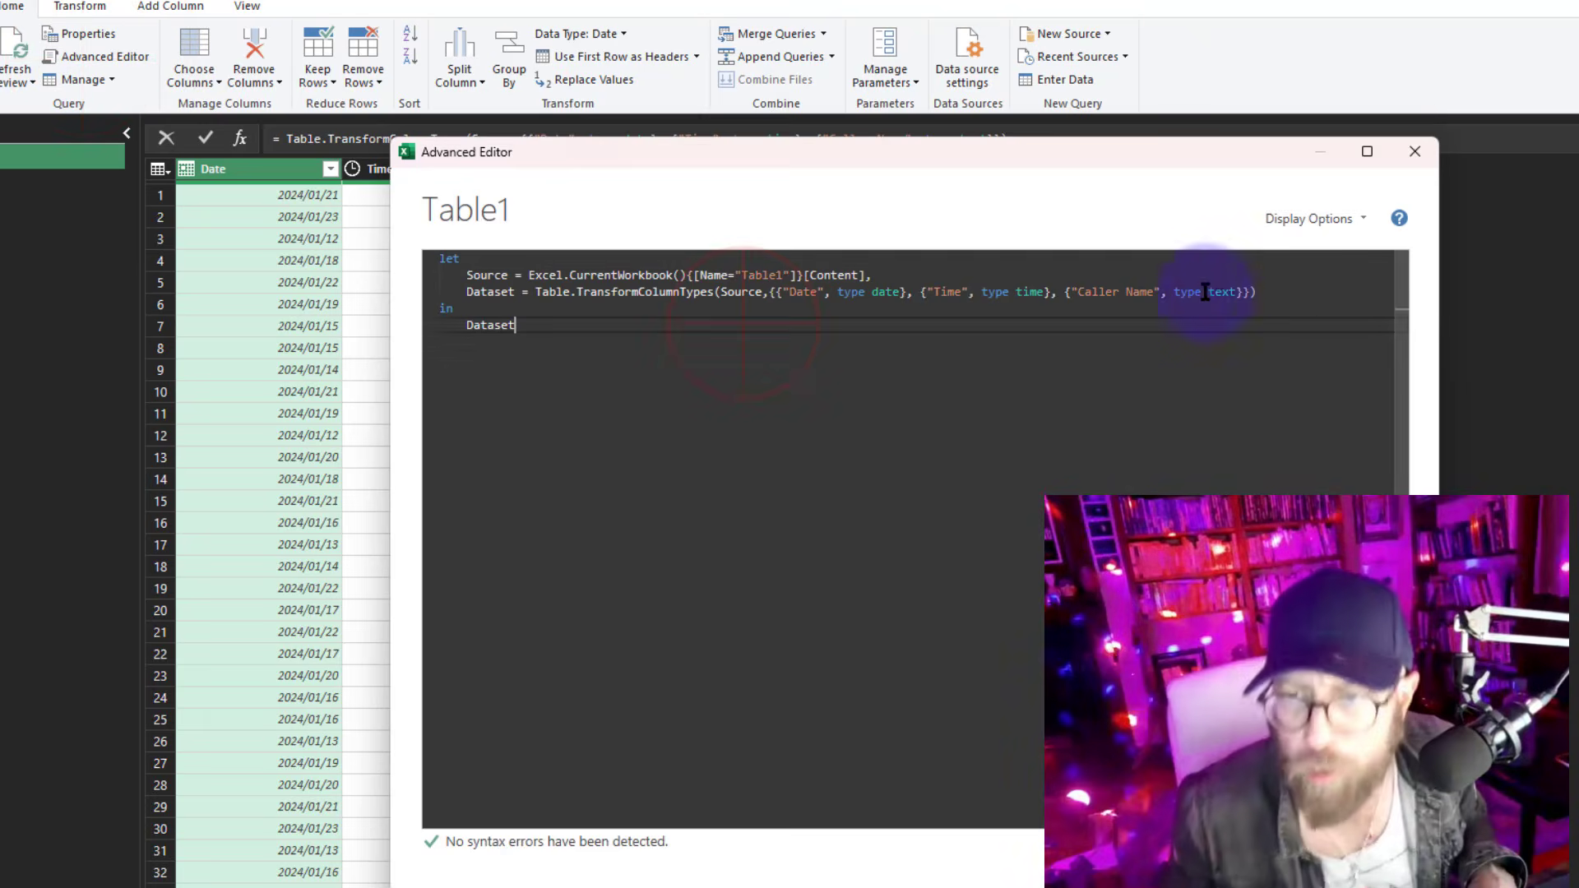
left_click(1272, 288)
type(",")
key("Return")
left_click_drag(883, 151, 1133, 121)
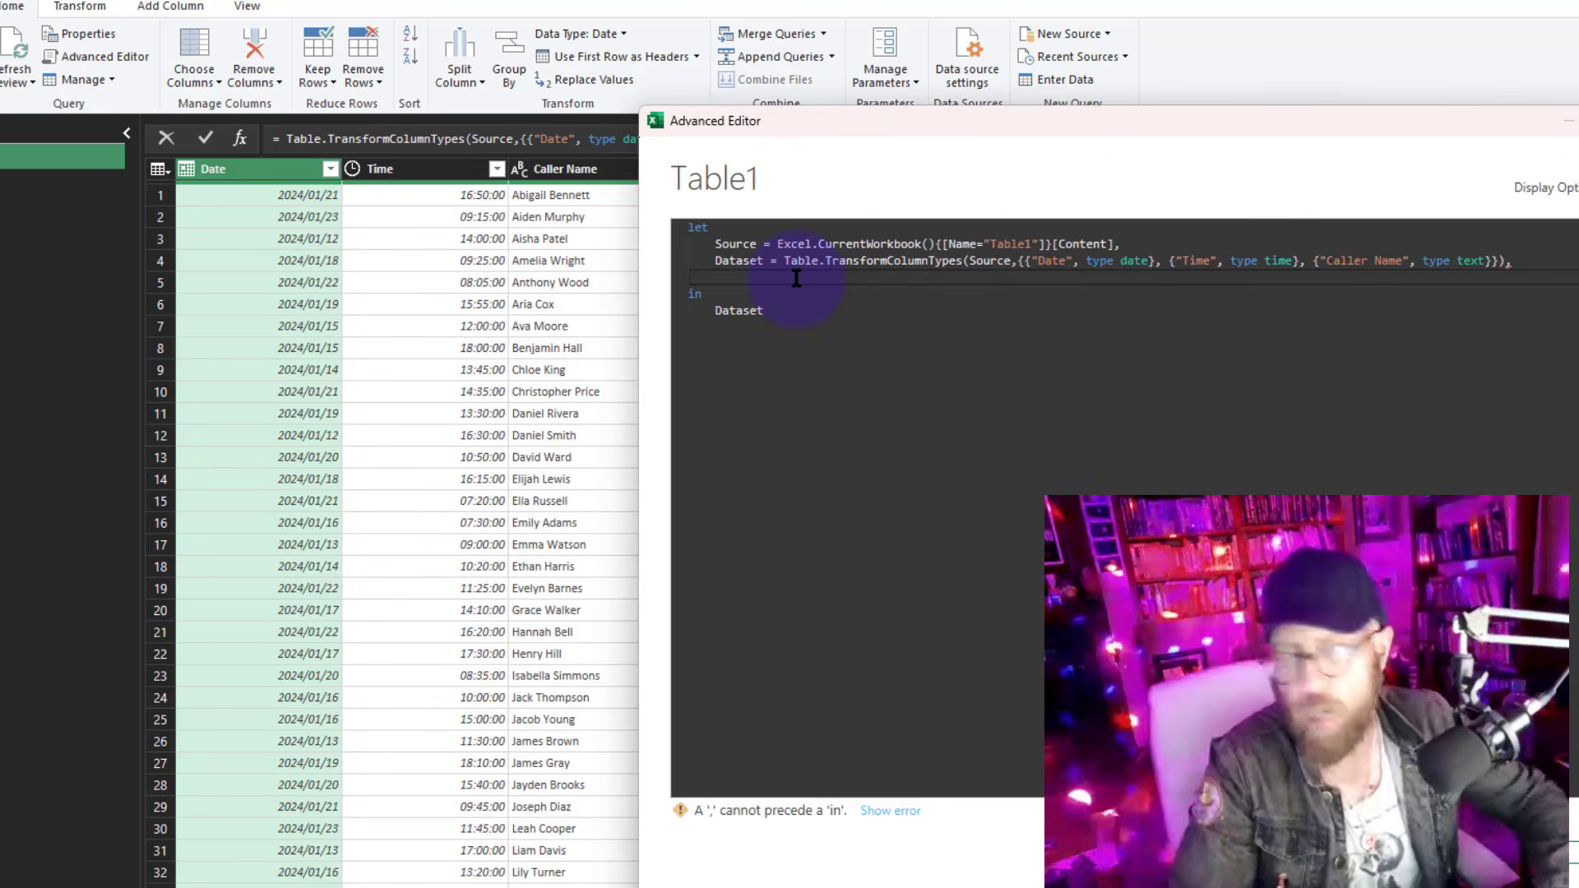
type("Soluti")
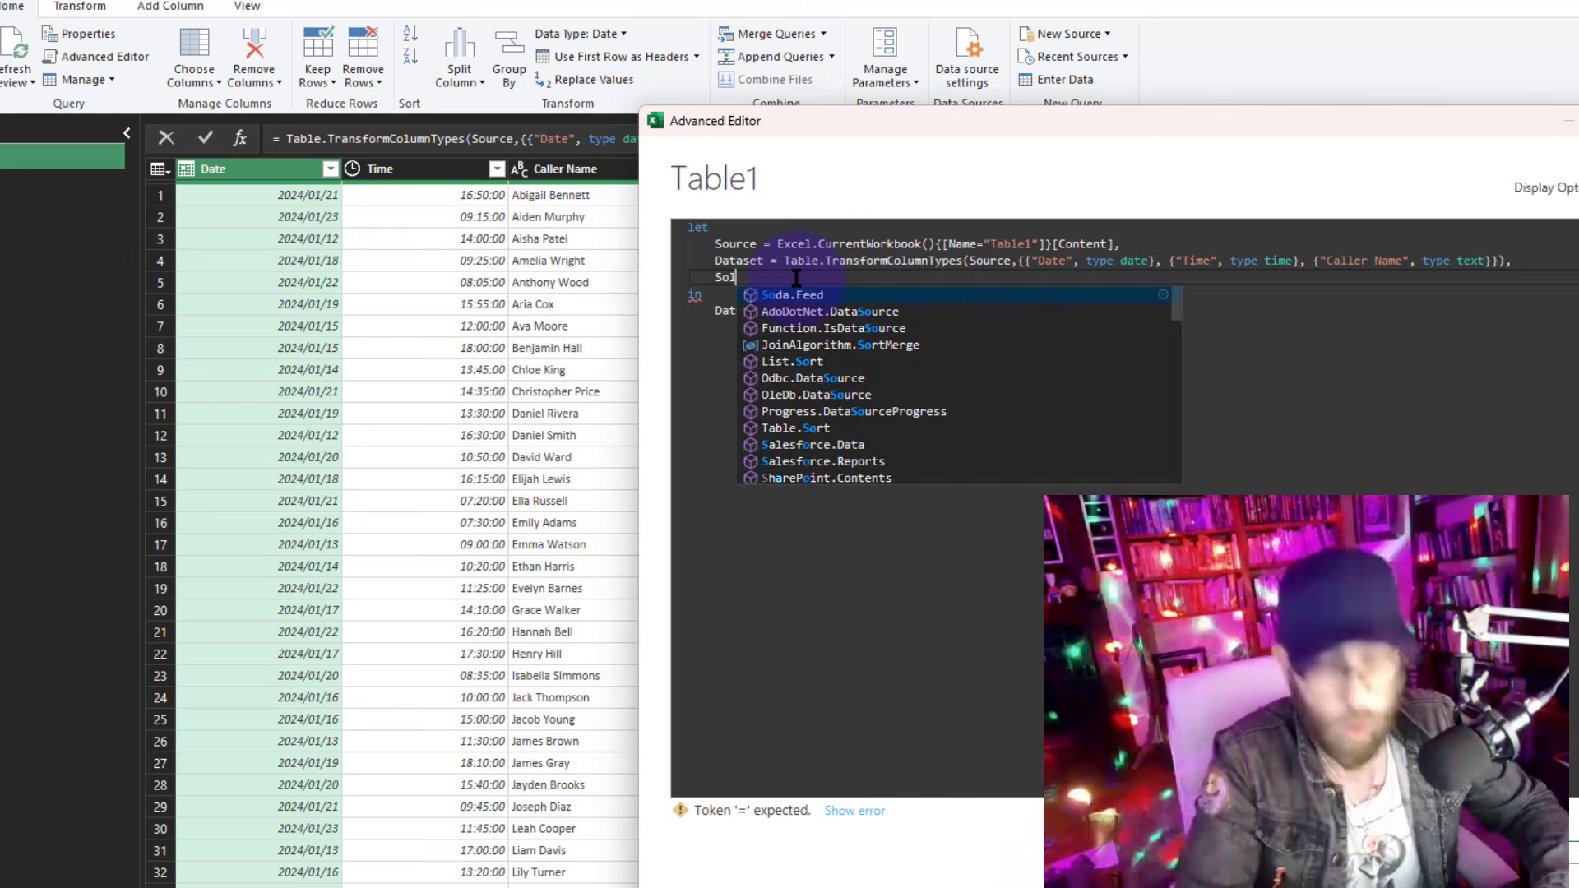
type("on =")
key("Return")
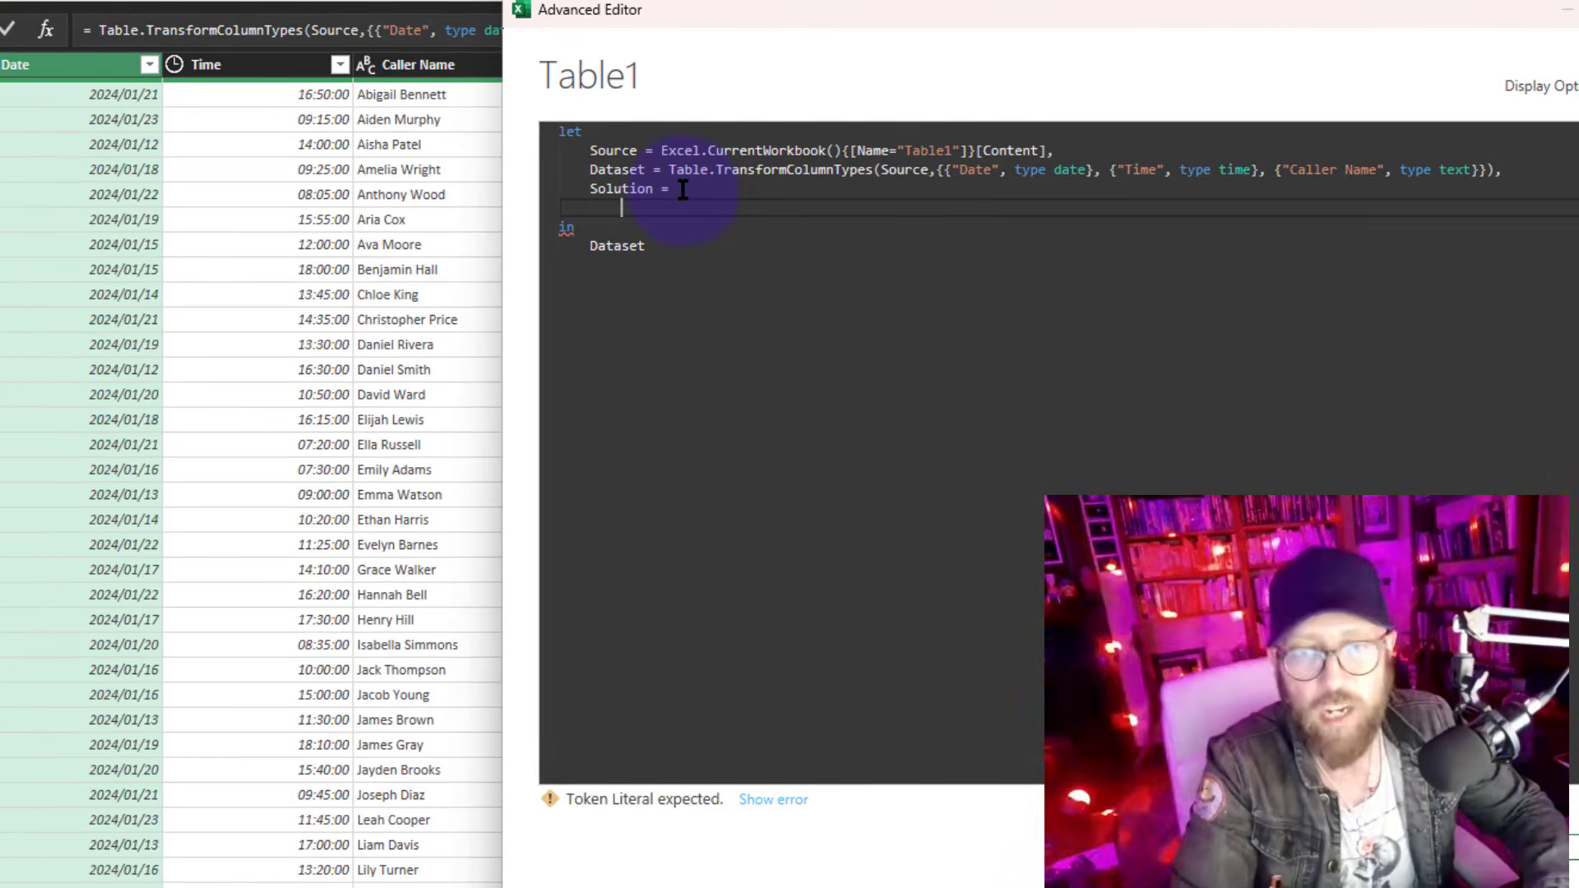
Start the Solution expression with a Table.AddColumn call, leaving an empty line between its parentheses for the arguments
type("table")
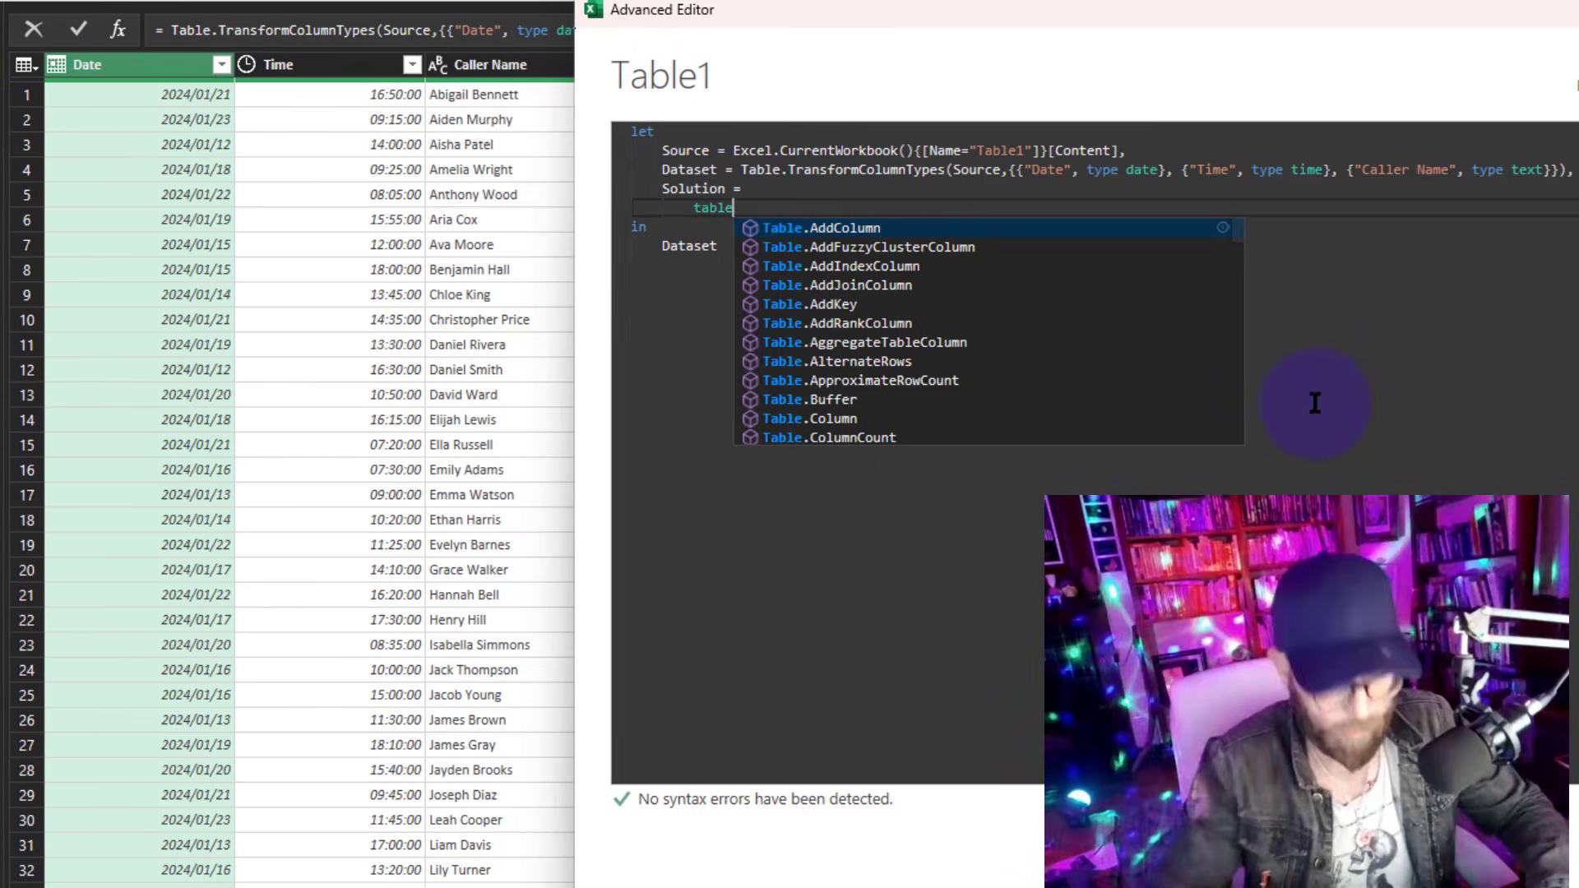
type("add")
key("Tab")
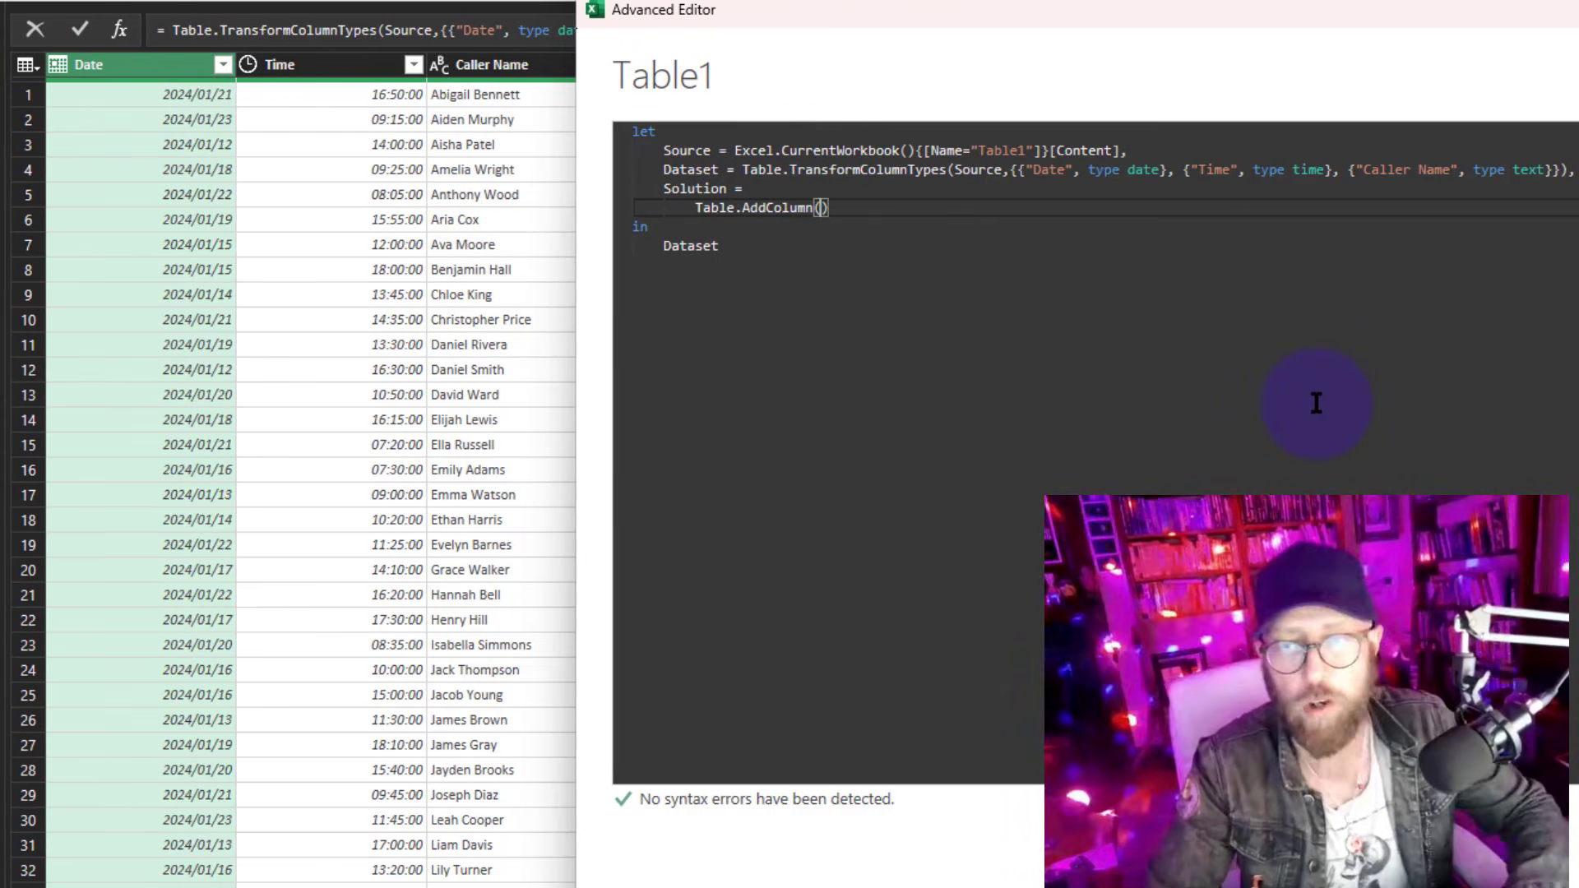
key("Return")
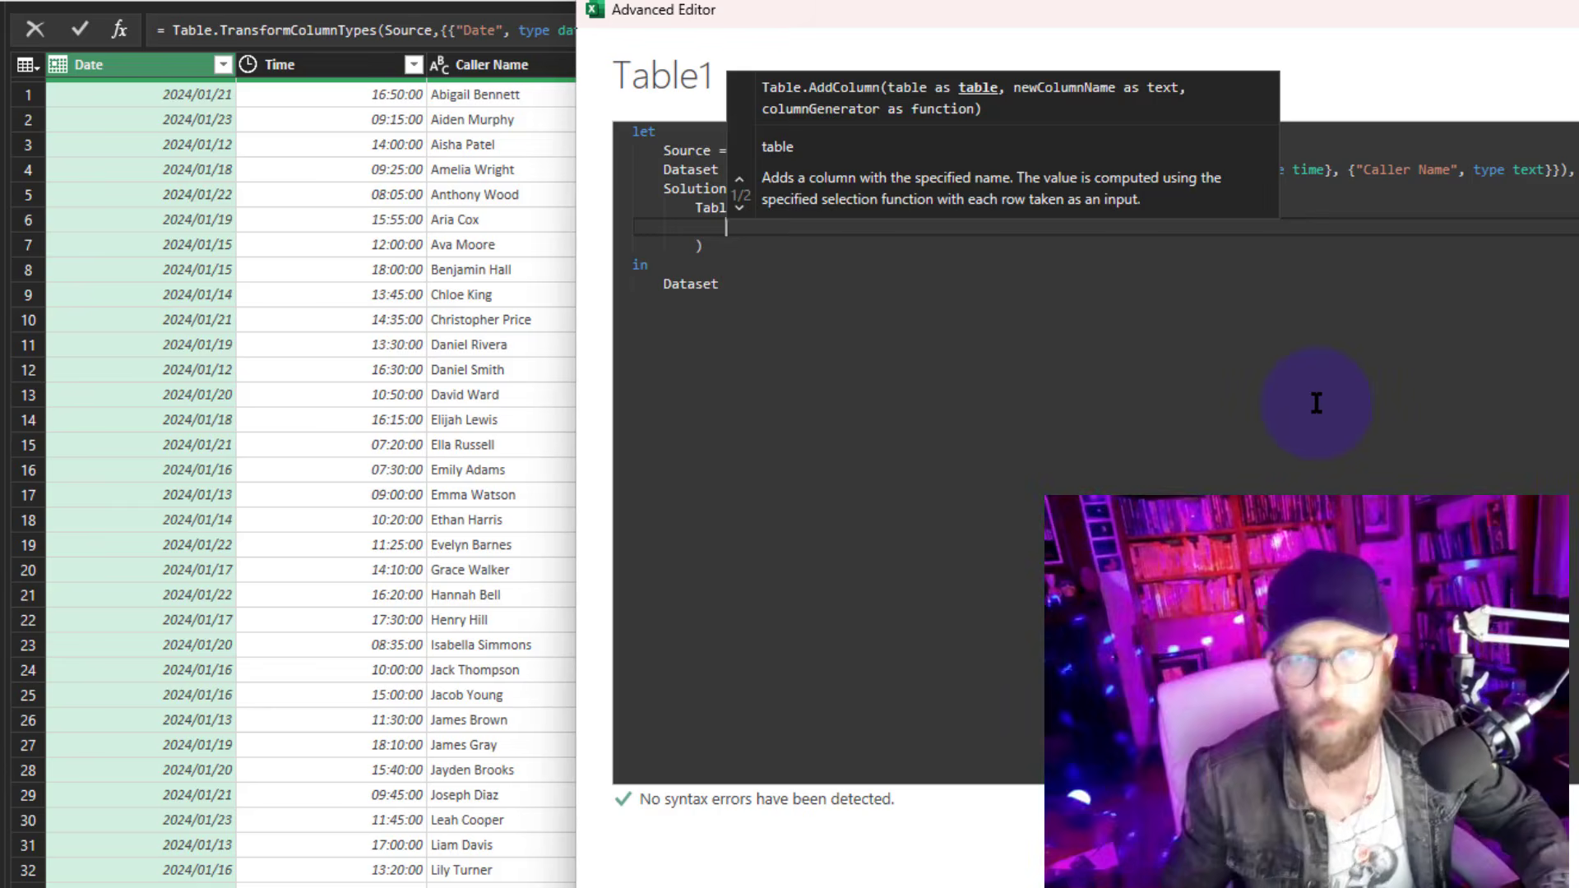
left_click(773, 230)
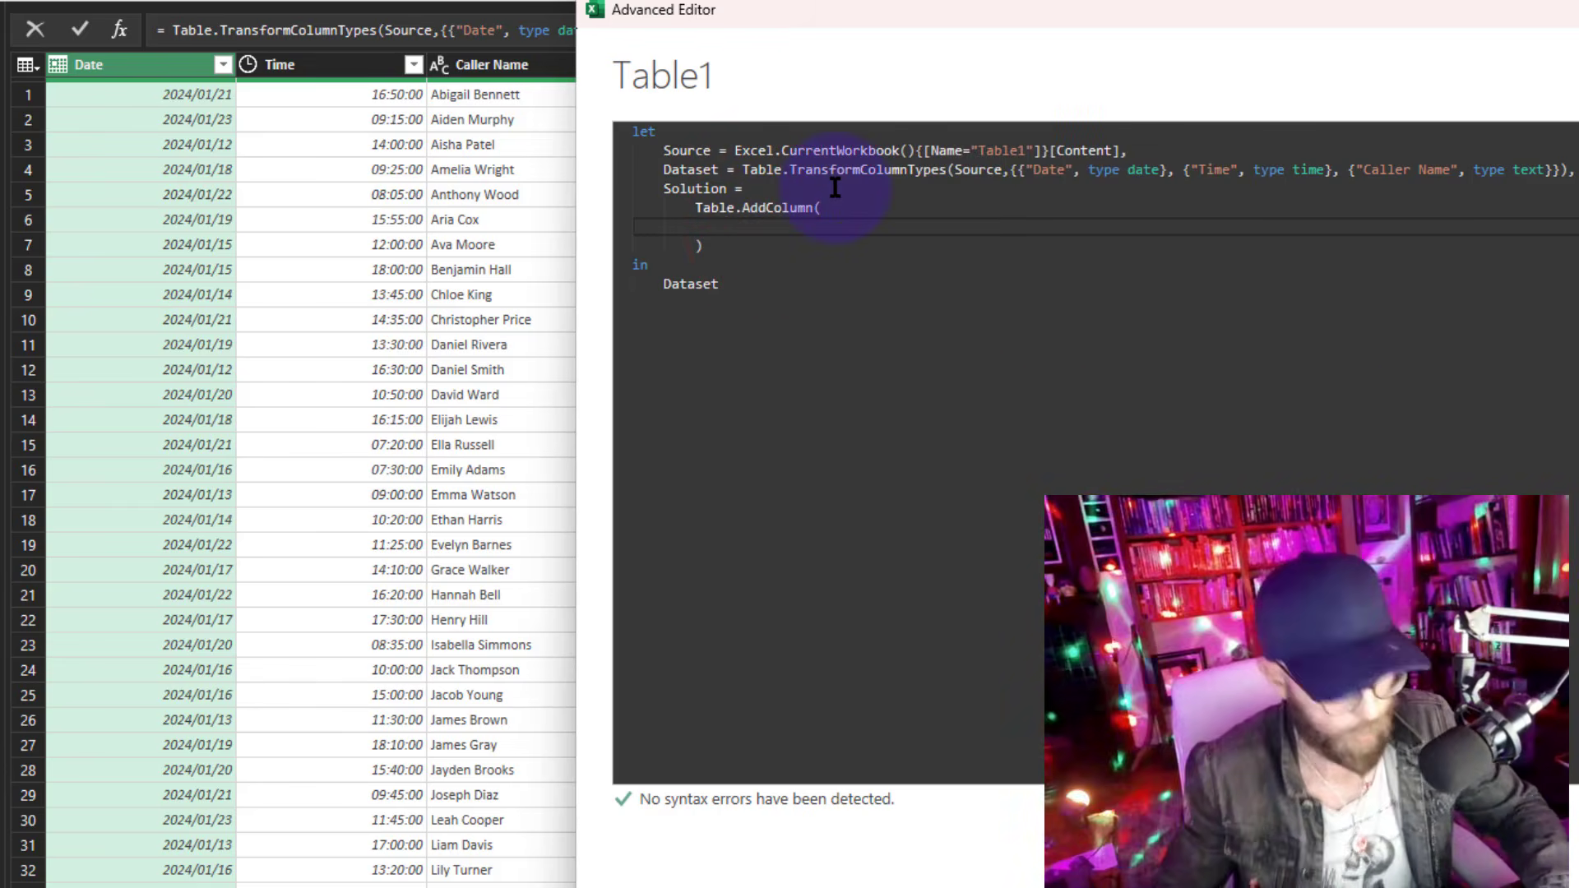
Enter Dataset and "PrevCaller" as the table and new column name arguments of Table.AddColumn, each on its own line
type("Data")
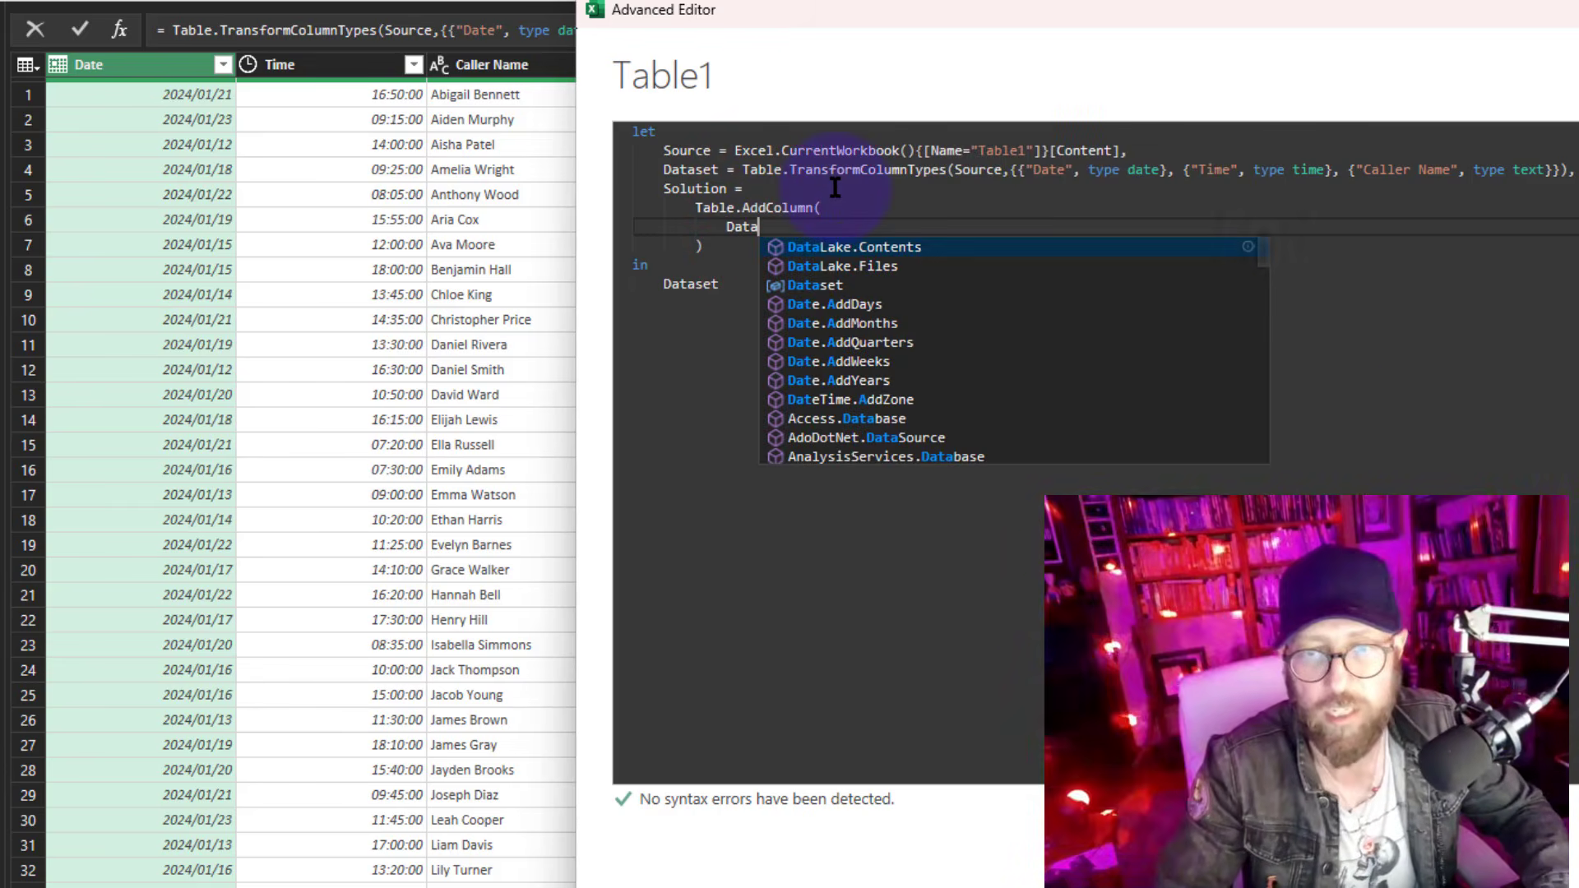
type("set,")
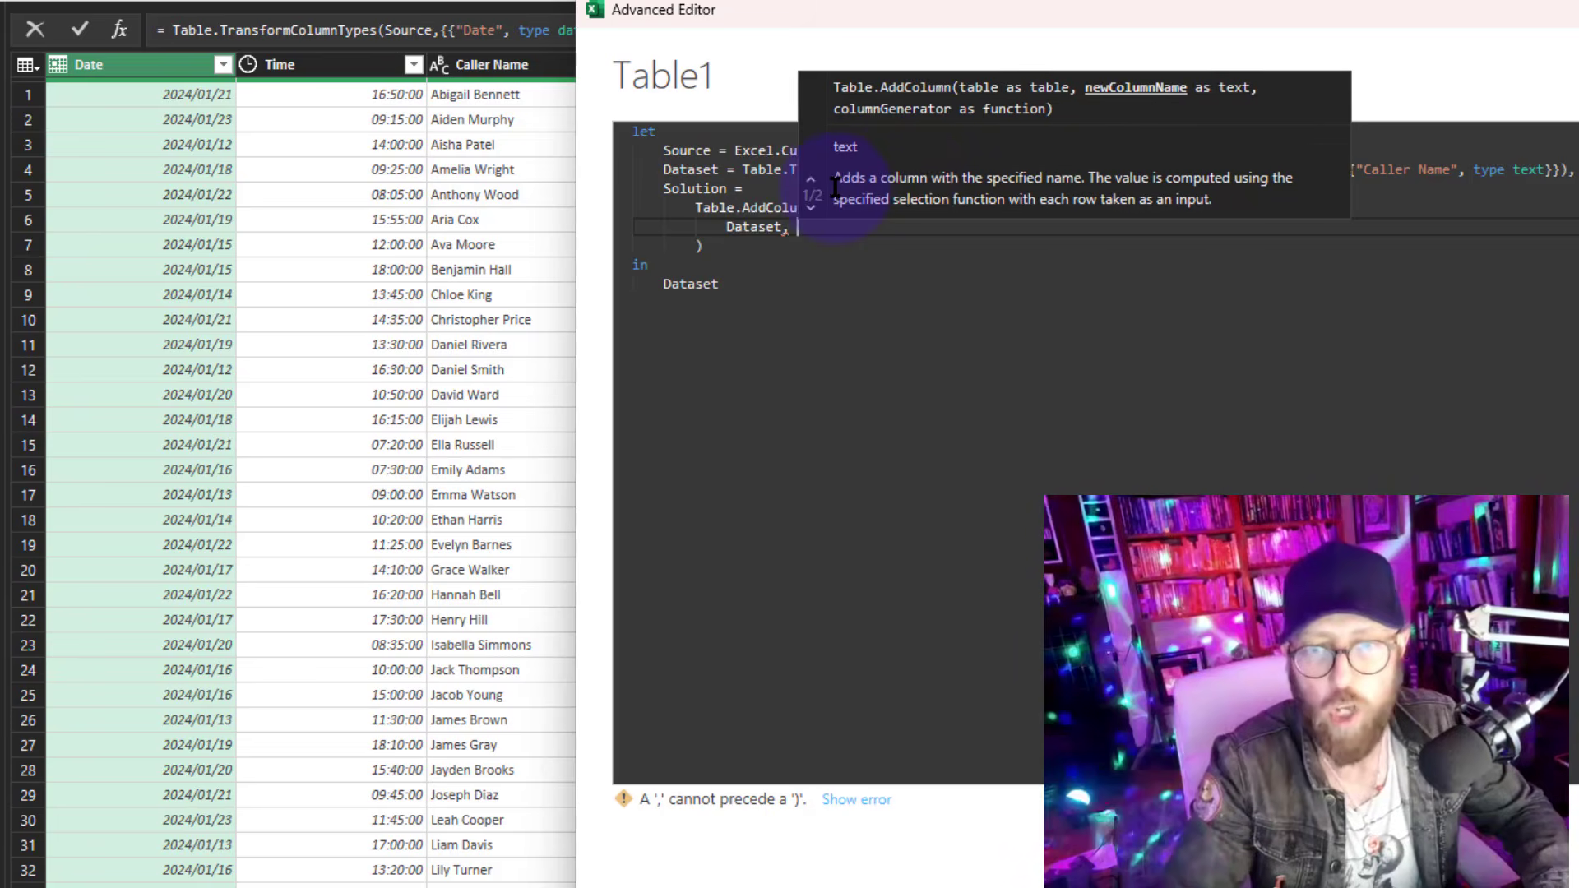
key("Return")
key("Escape")
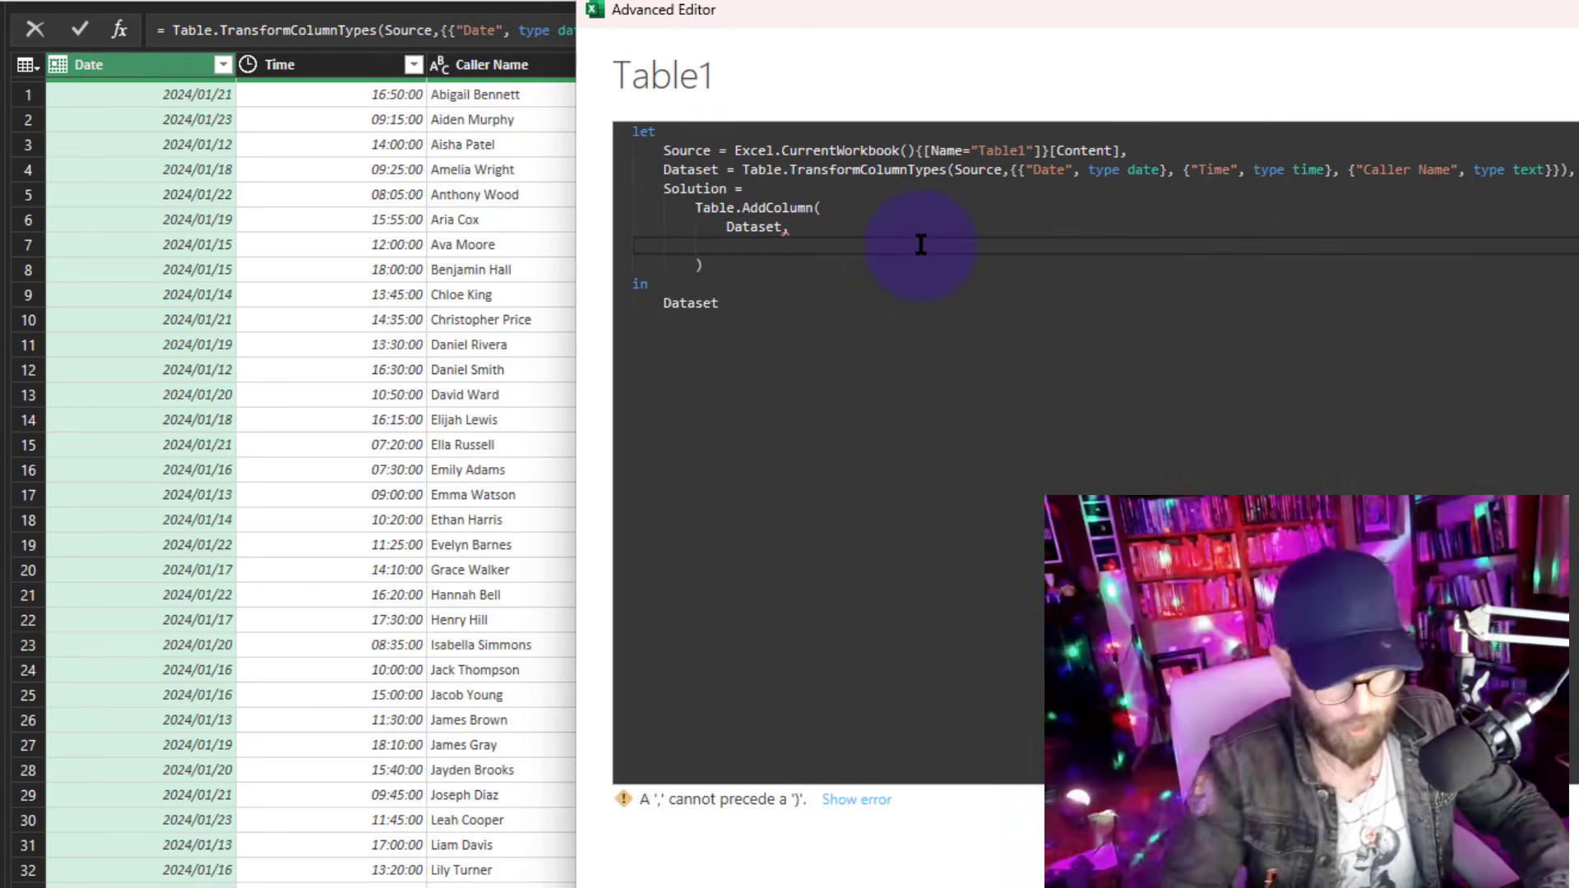
type("\"")
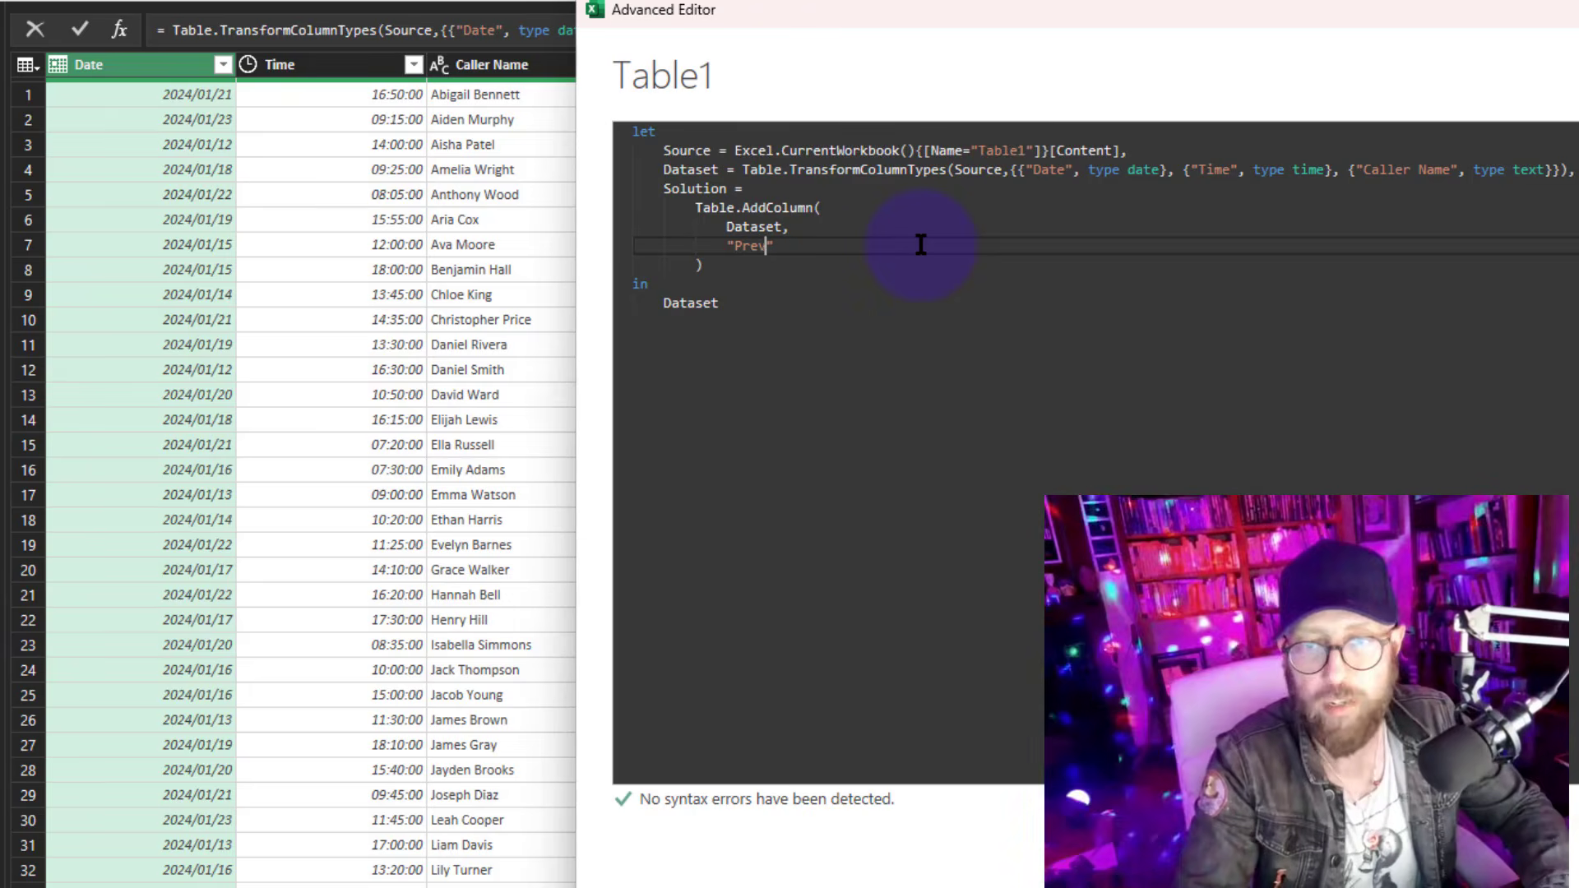
type("PrevCaller\",")
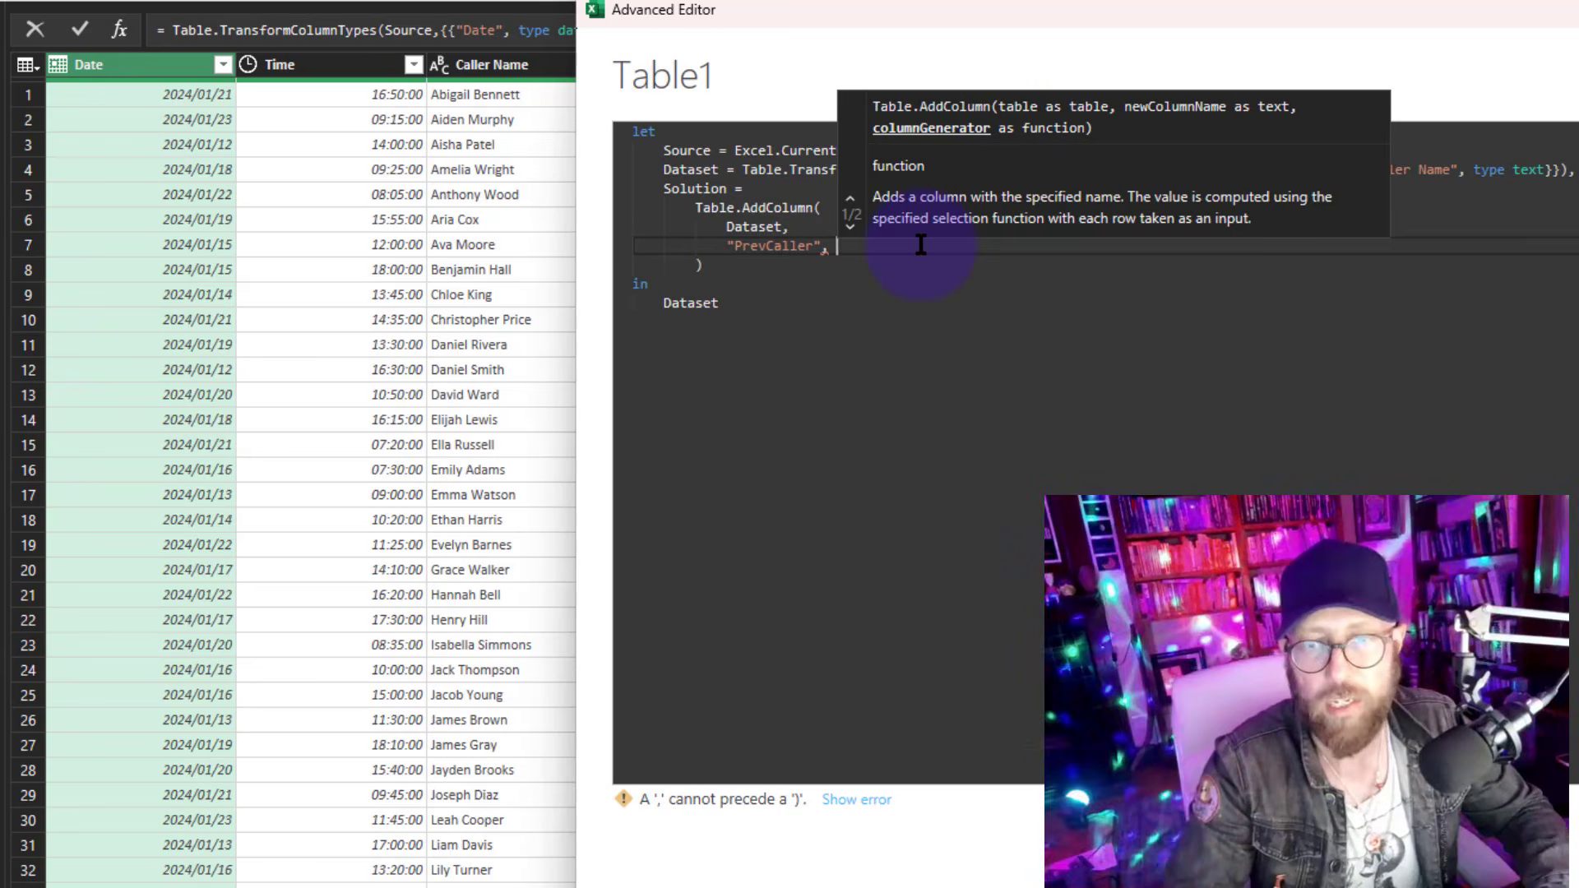
key("Return")
Complete the Table.AddColumn call with each _ as the column generator, return Solution as the output, and save the code
left_click(937, 335)
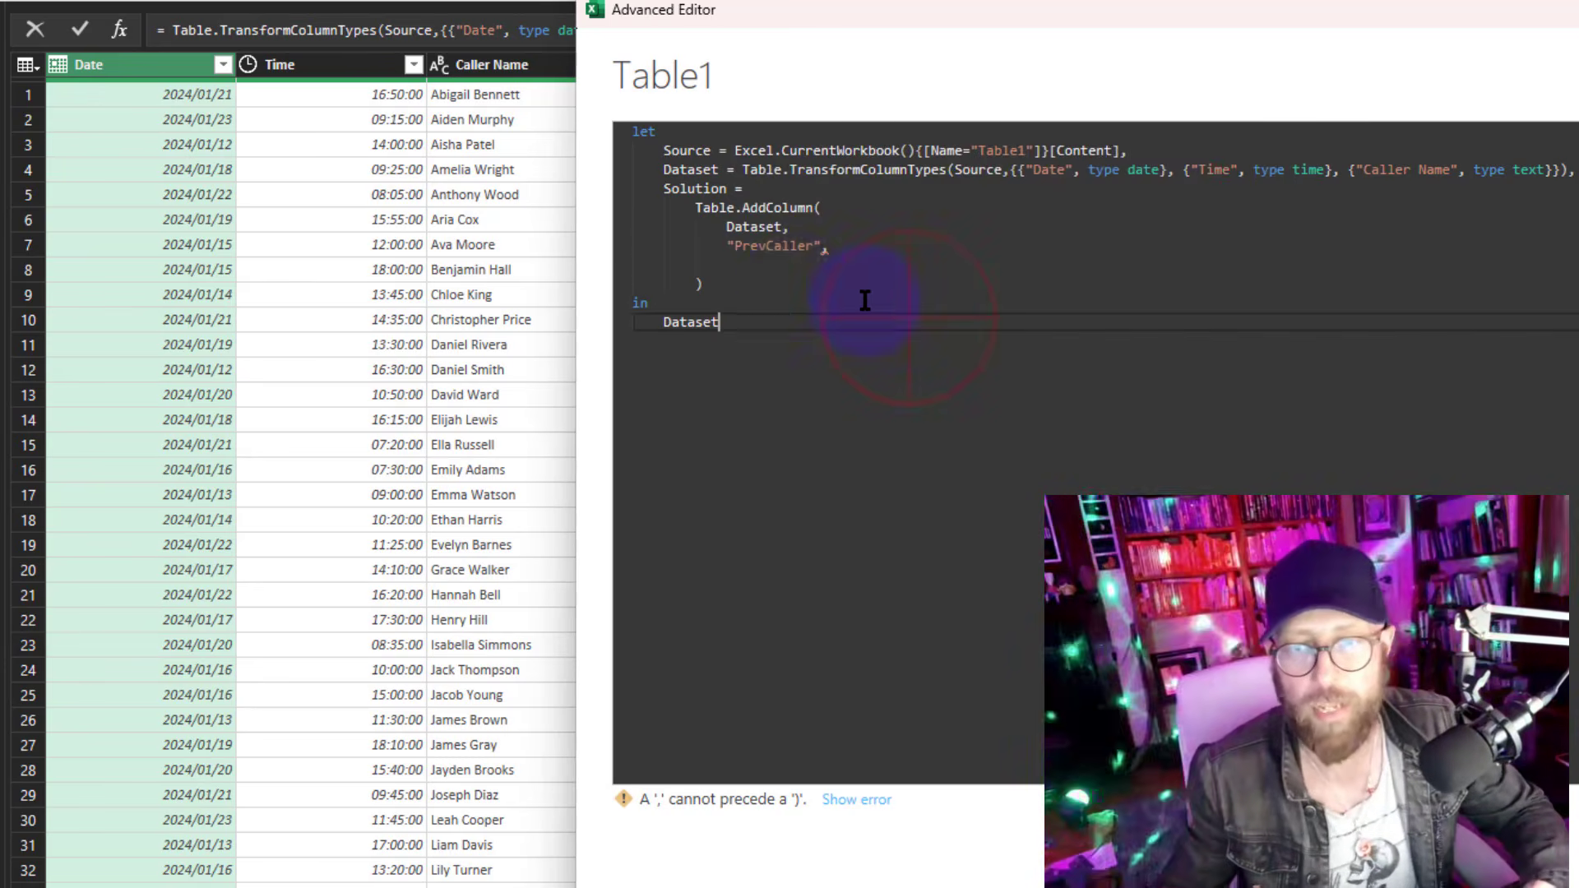
left_click(795, 263)
type("each ")
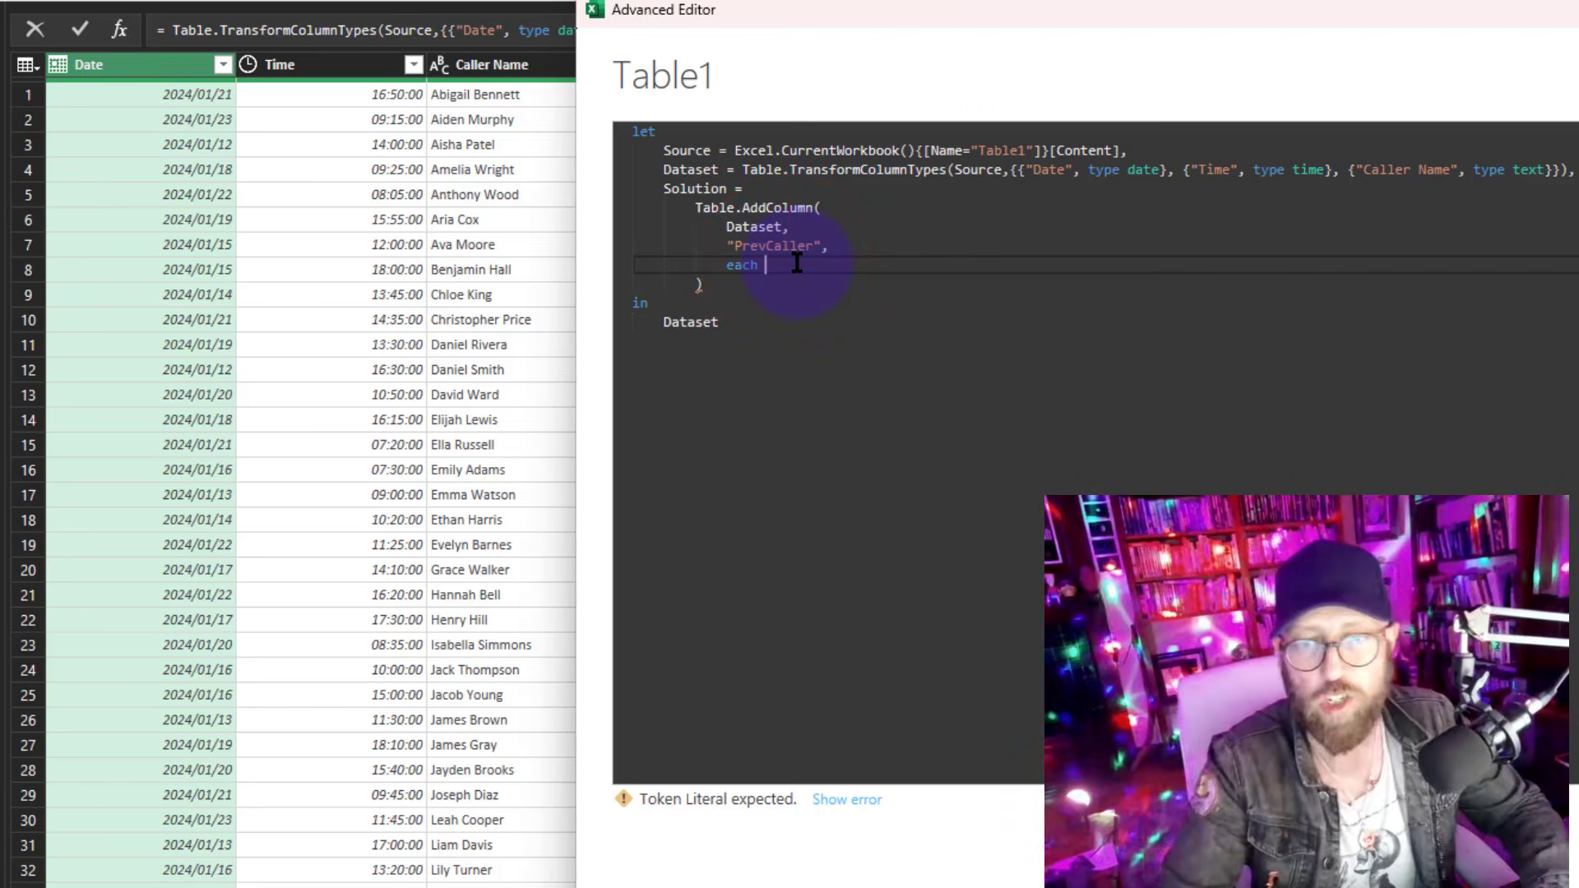
type("_")
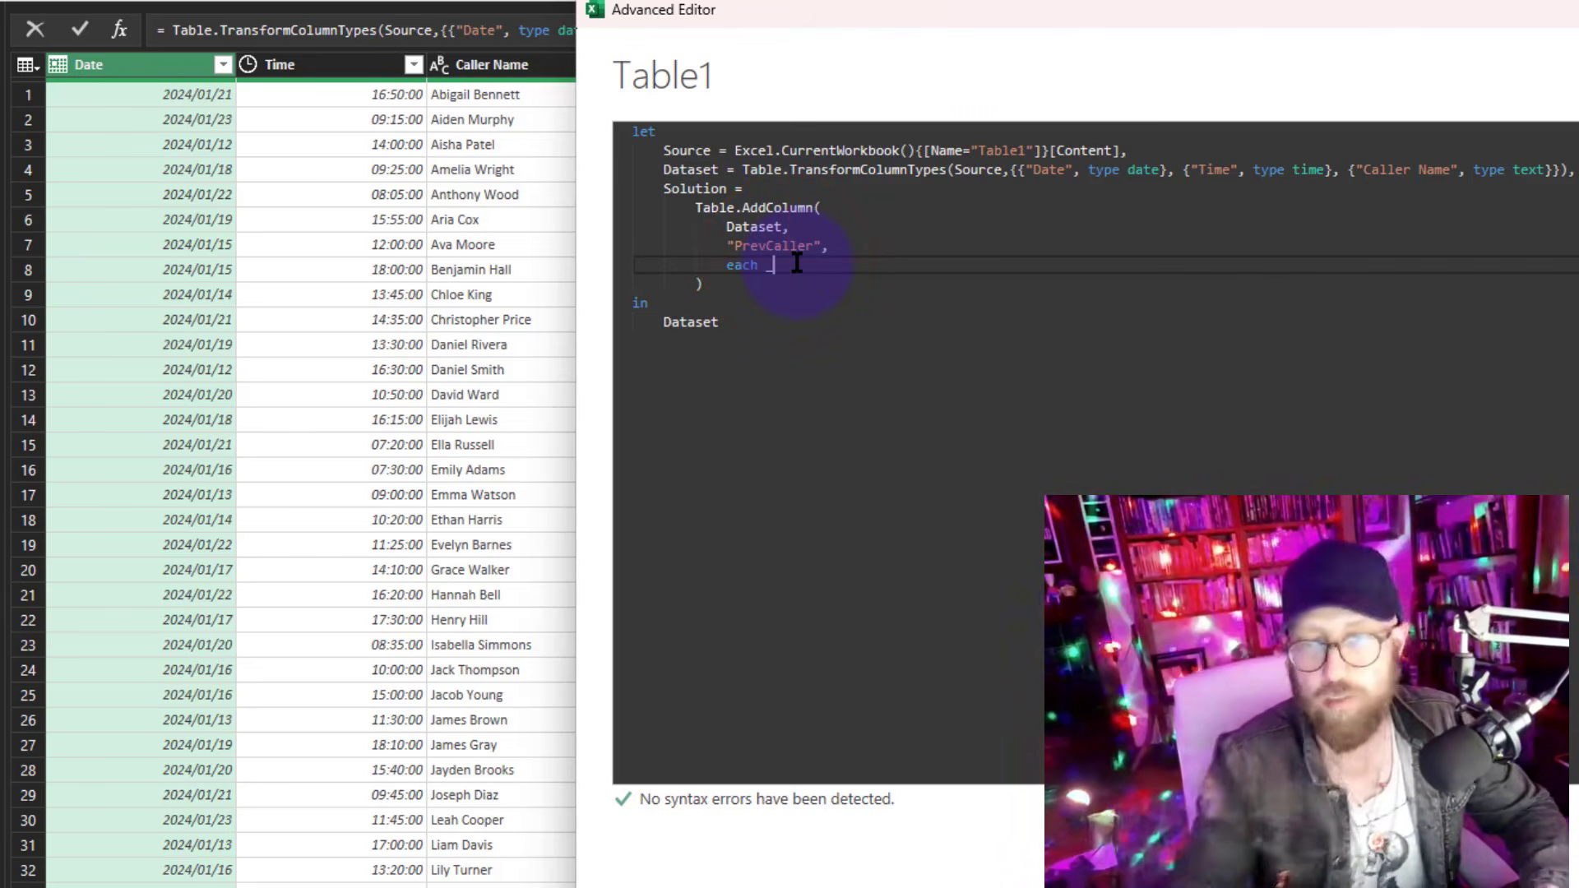
left_click(1575, 855)
Preview the records held in several cells of the PrevCaller column
left_click(713, 92)
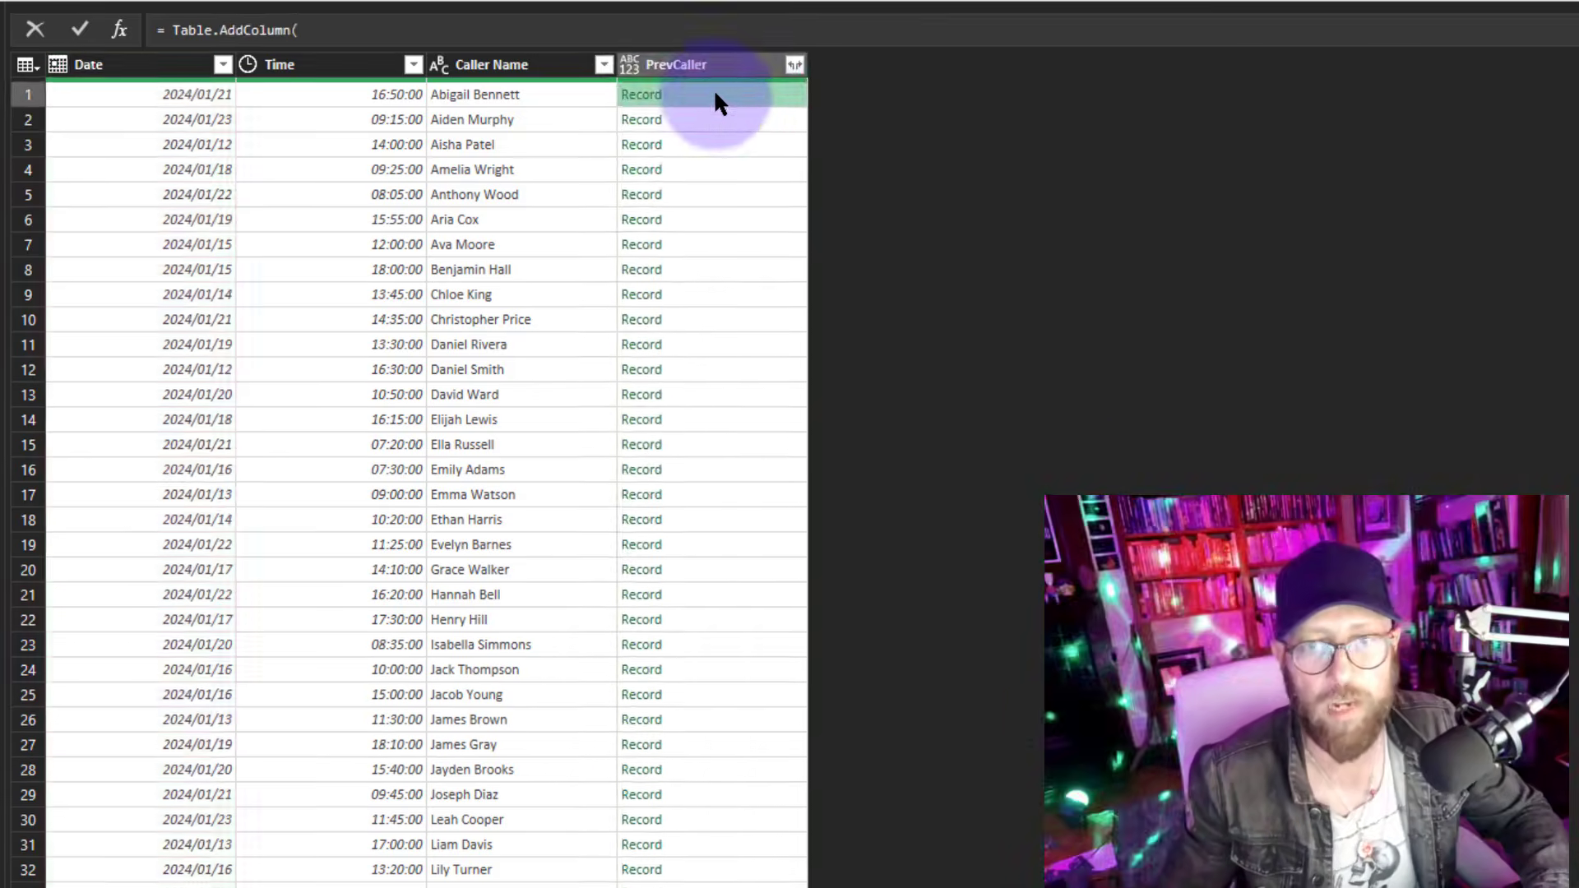
left_click(732, 118)
left_click(731, 171)
left_click(744, 274)
left_click(580, 116)
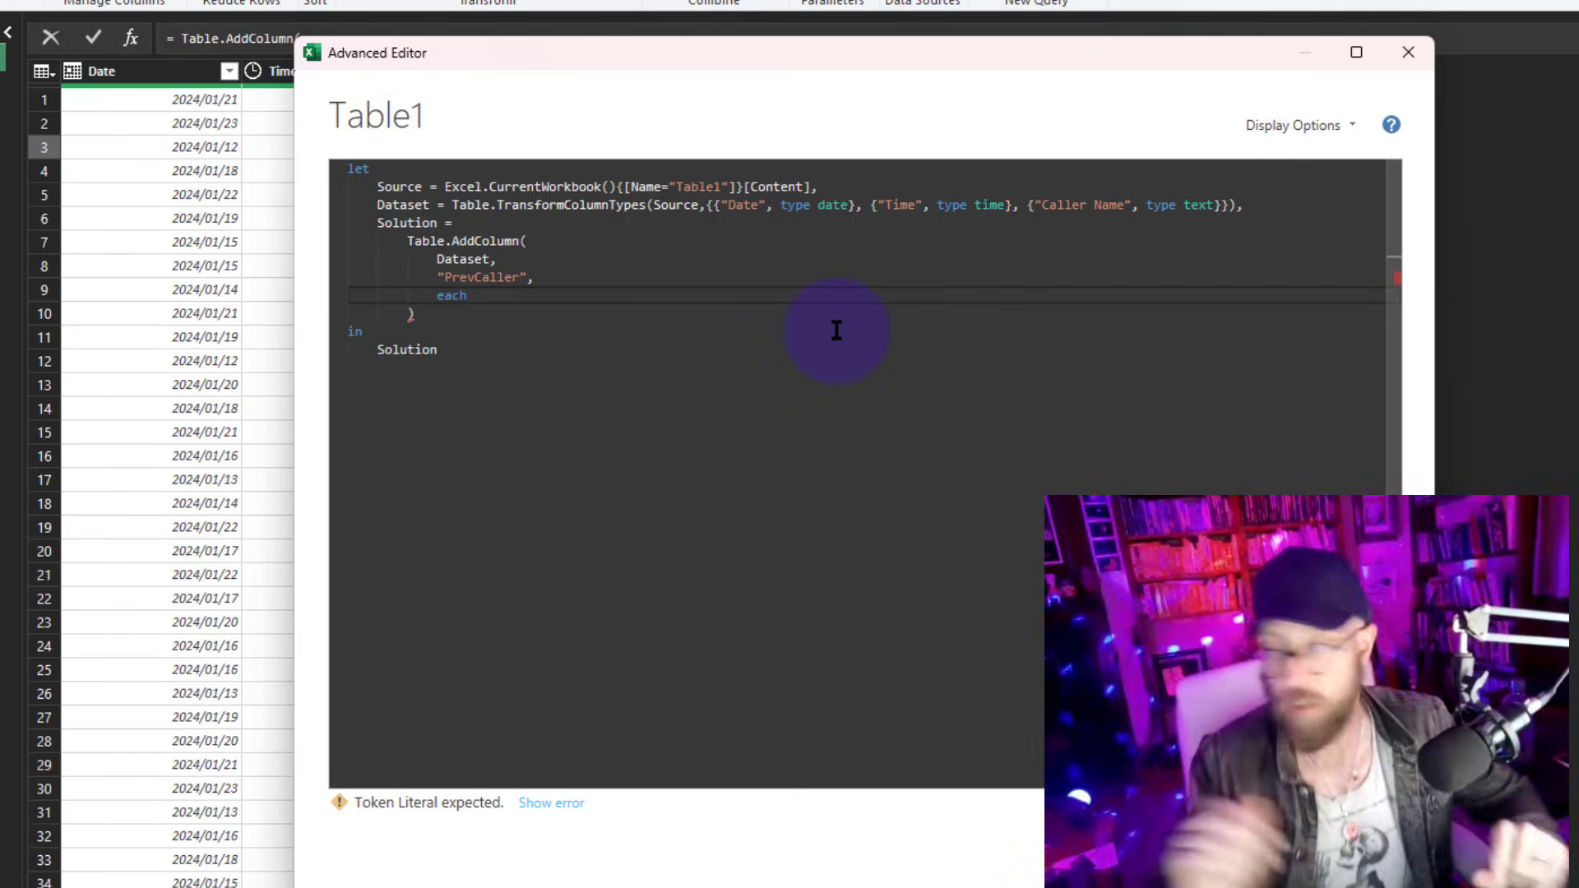
In the M code, replace the underscore after each with a Table.SelectRows call that takes Dataset as its table
type("tablesele")
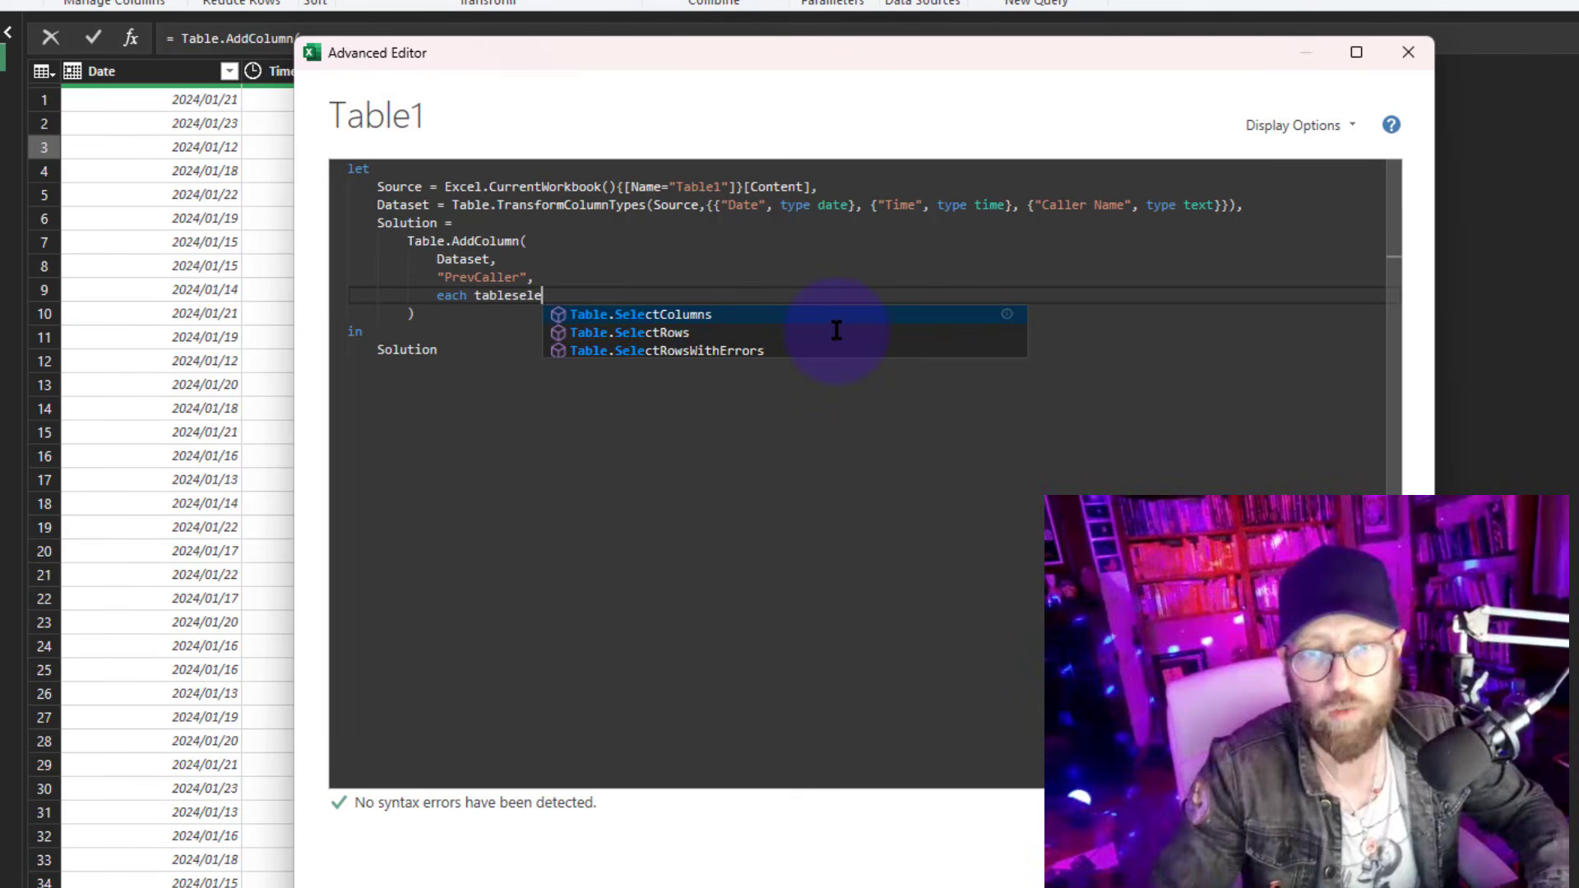
key("Down")
key("Tab")
type("(")
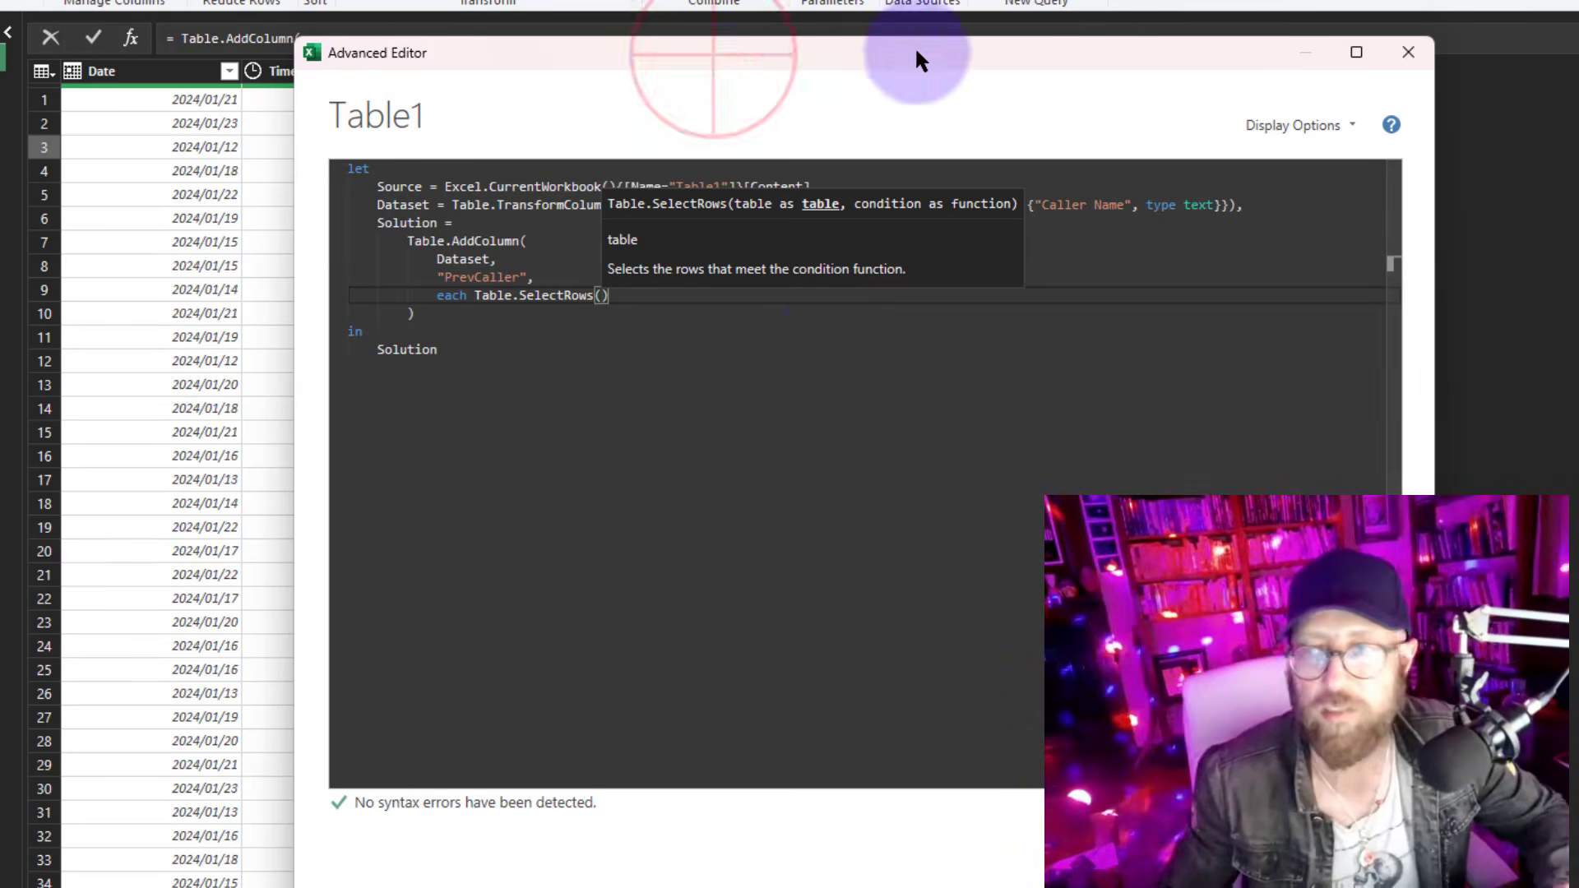
left_click_drag(916, 52, 1198, 11)
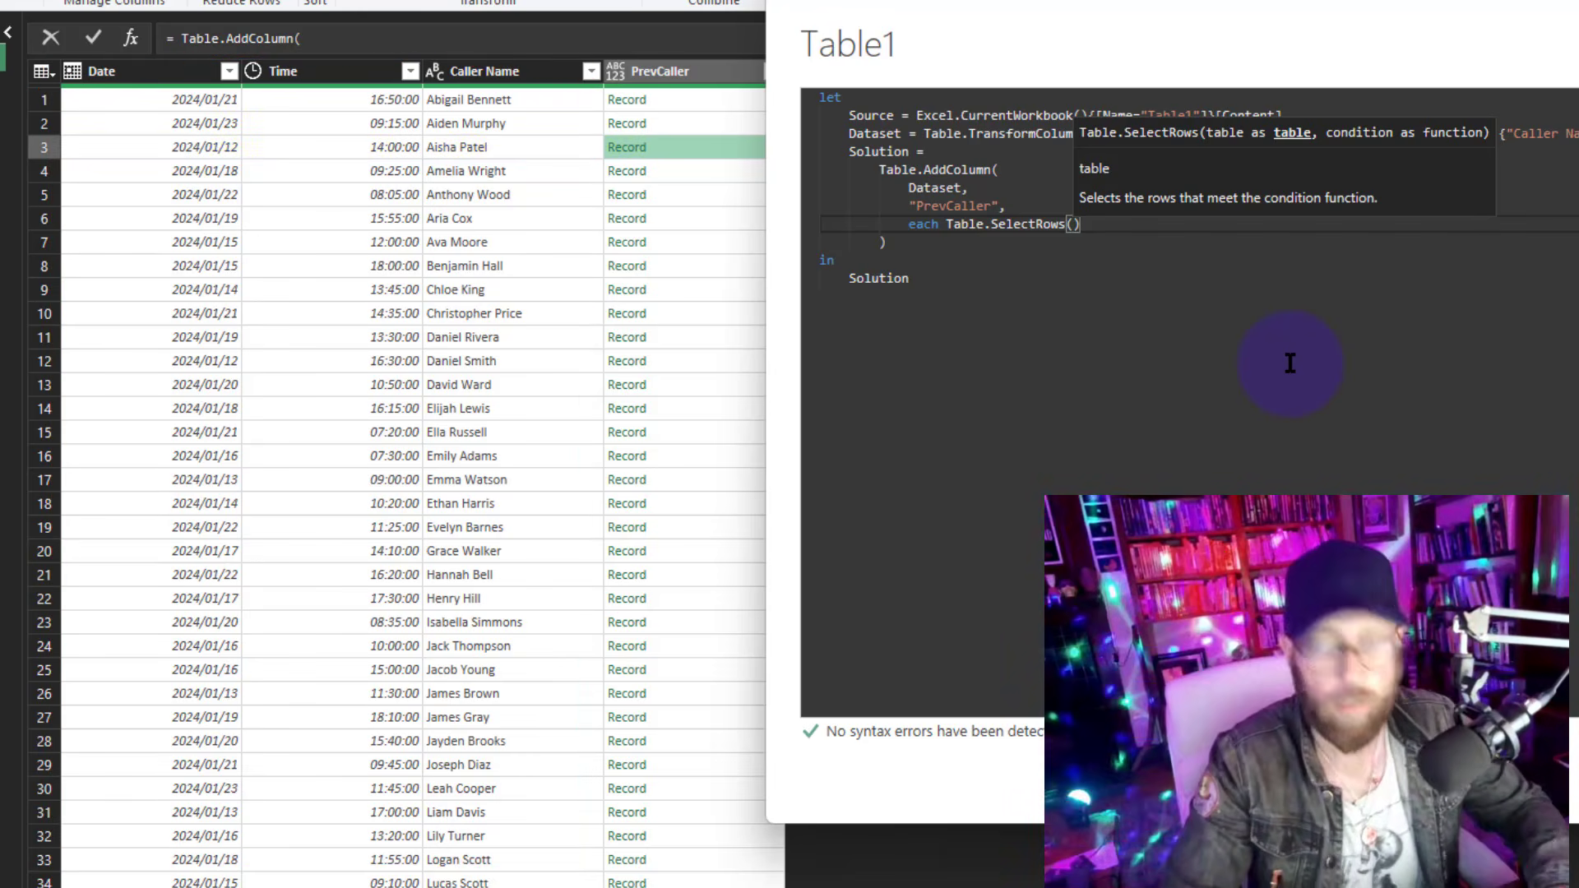
type("Da")
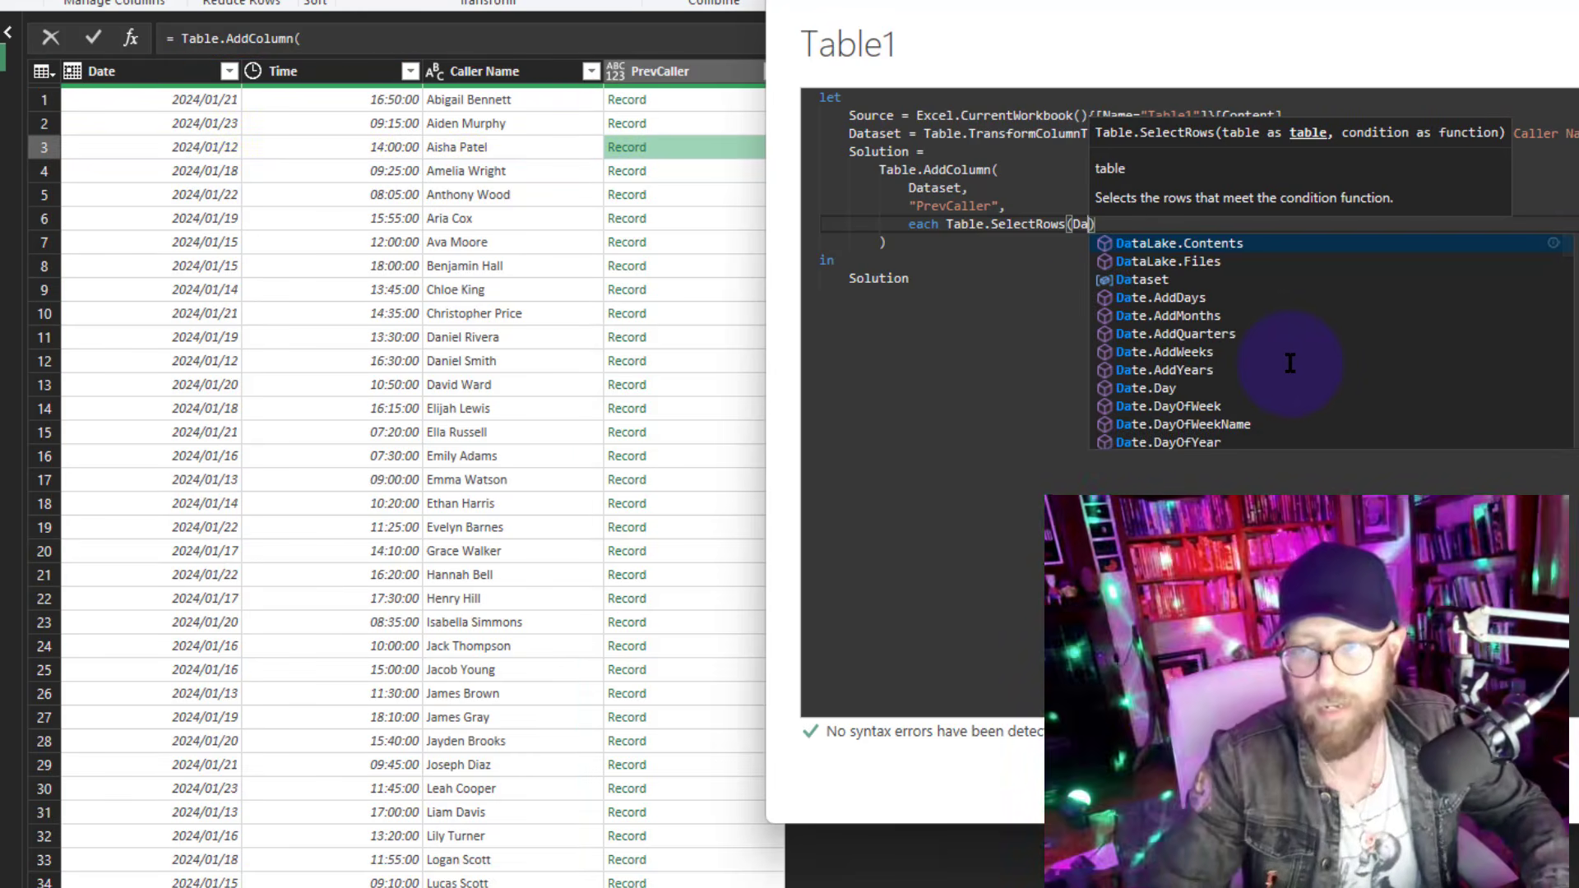
type("taset, ")
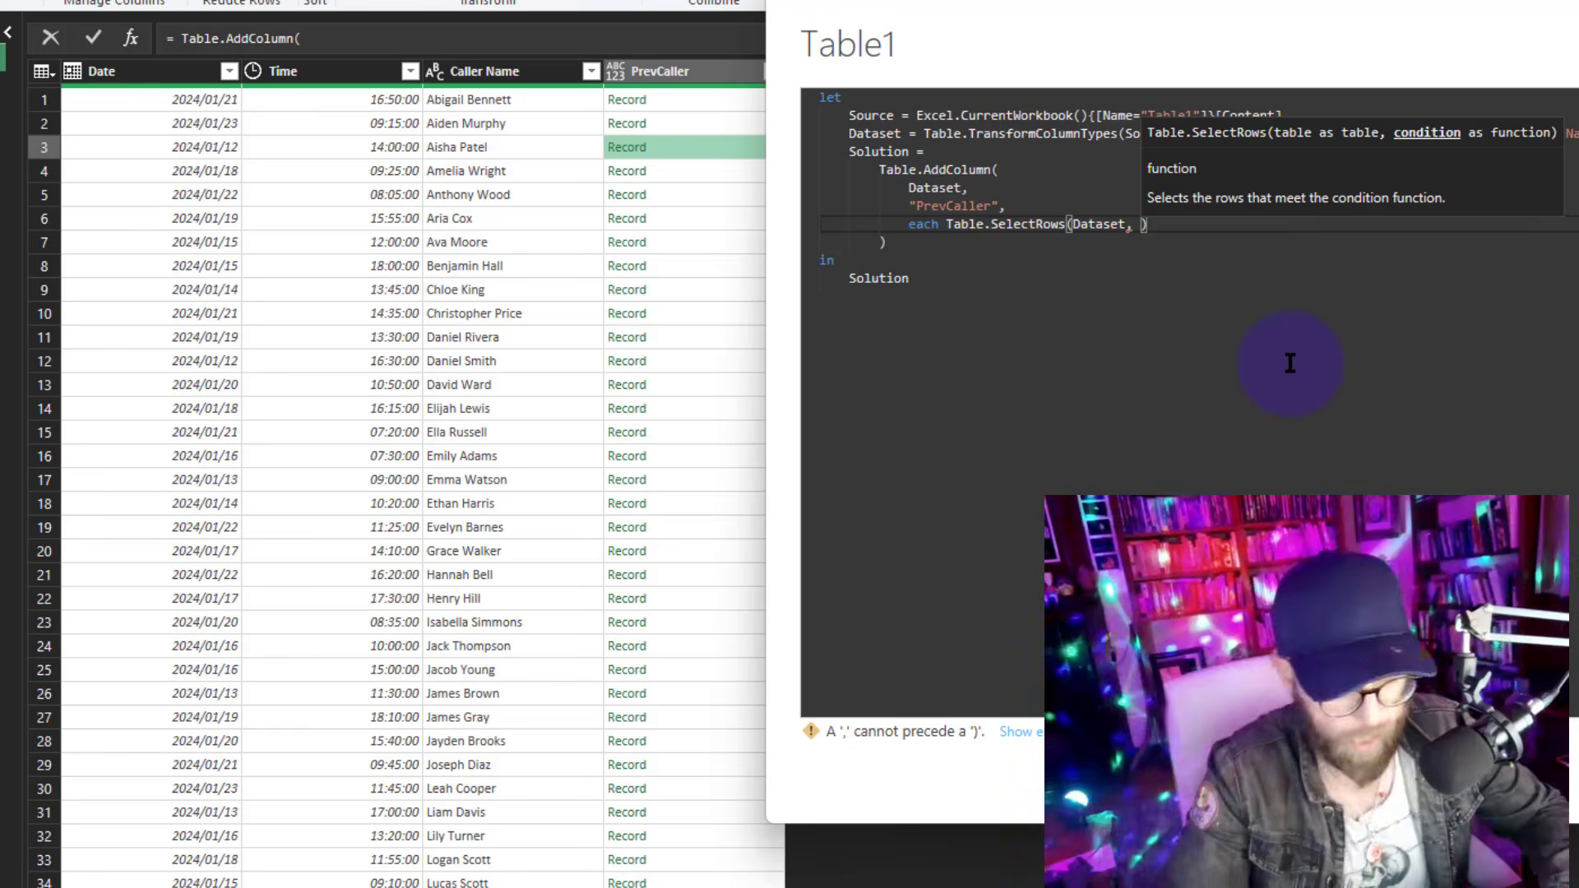
Add the row condition (Wholetbl)=> [Date] = Wholetbl[Date] to Table.SelectRows and save the code
type("(")
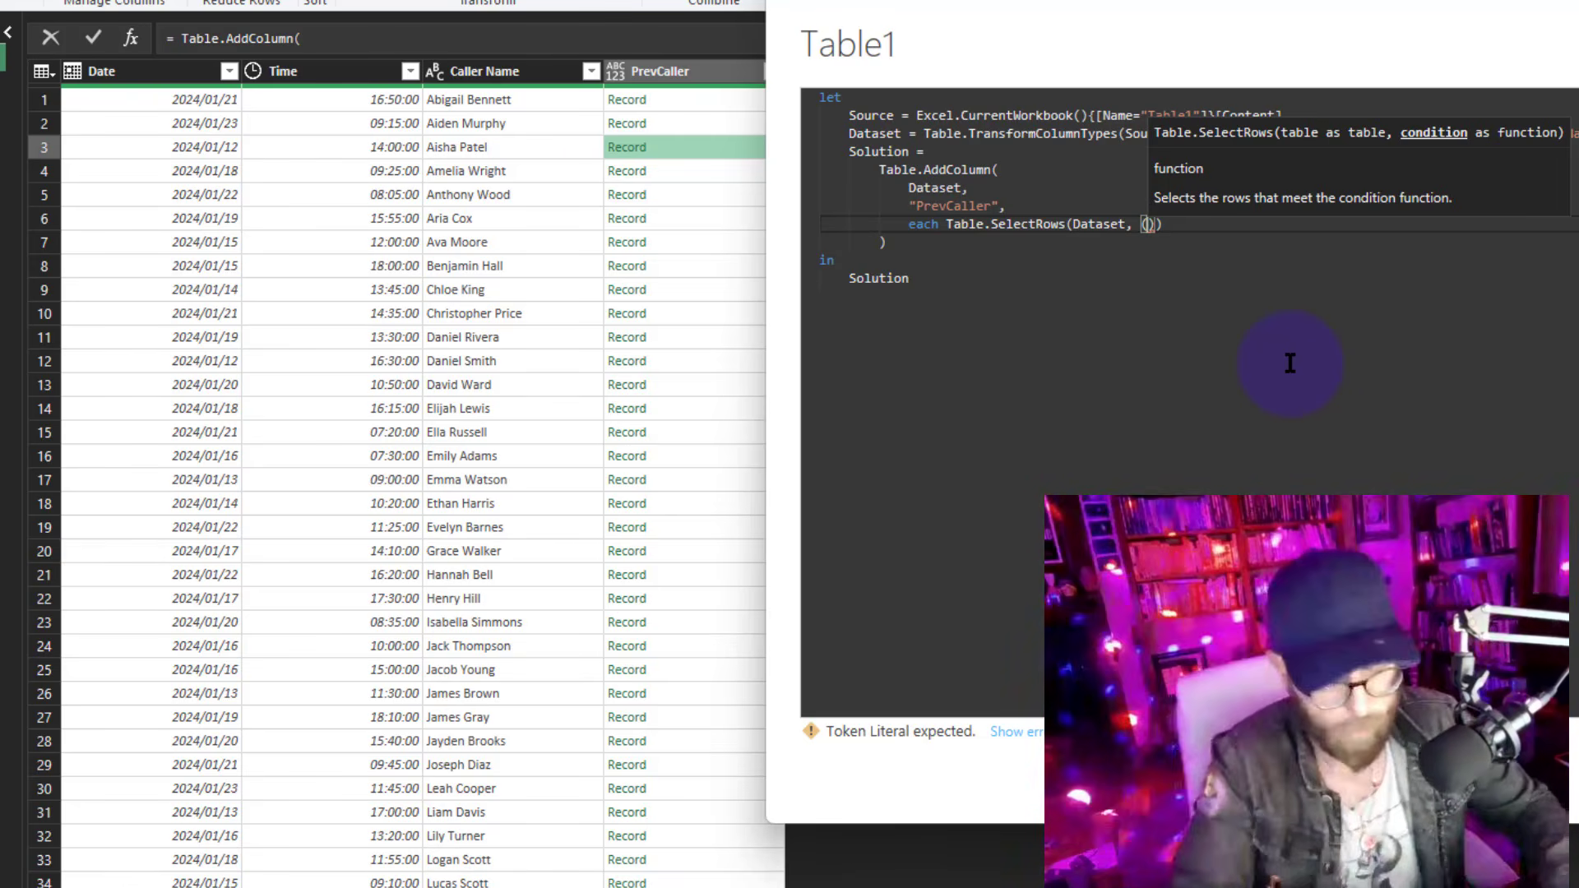
type("Wholetbl")
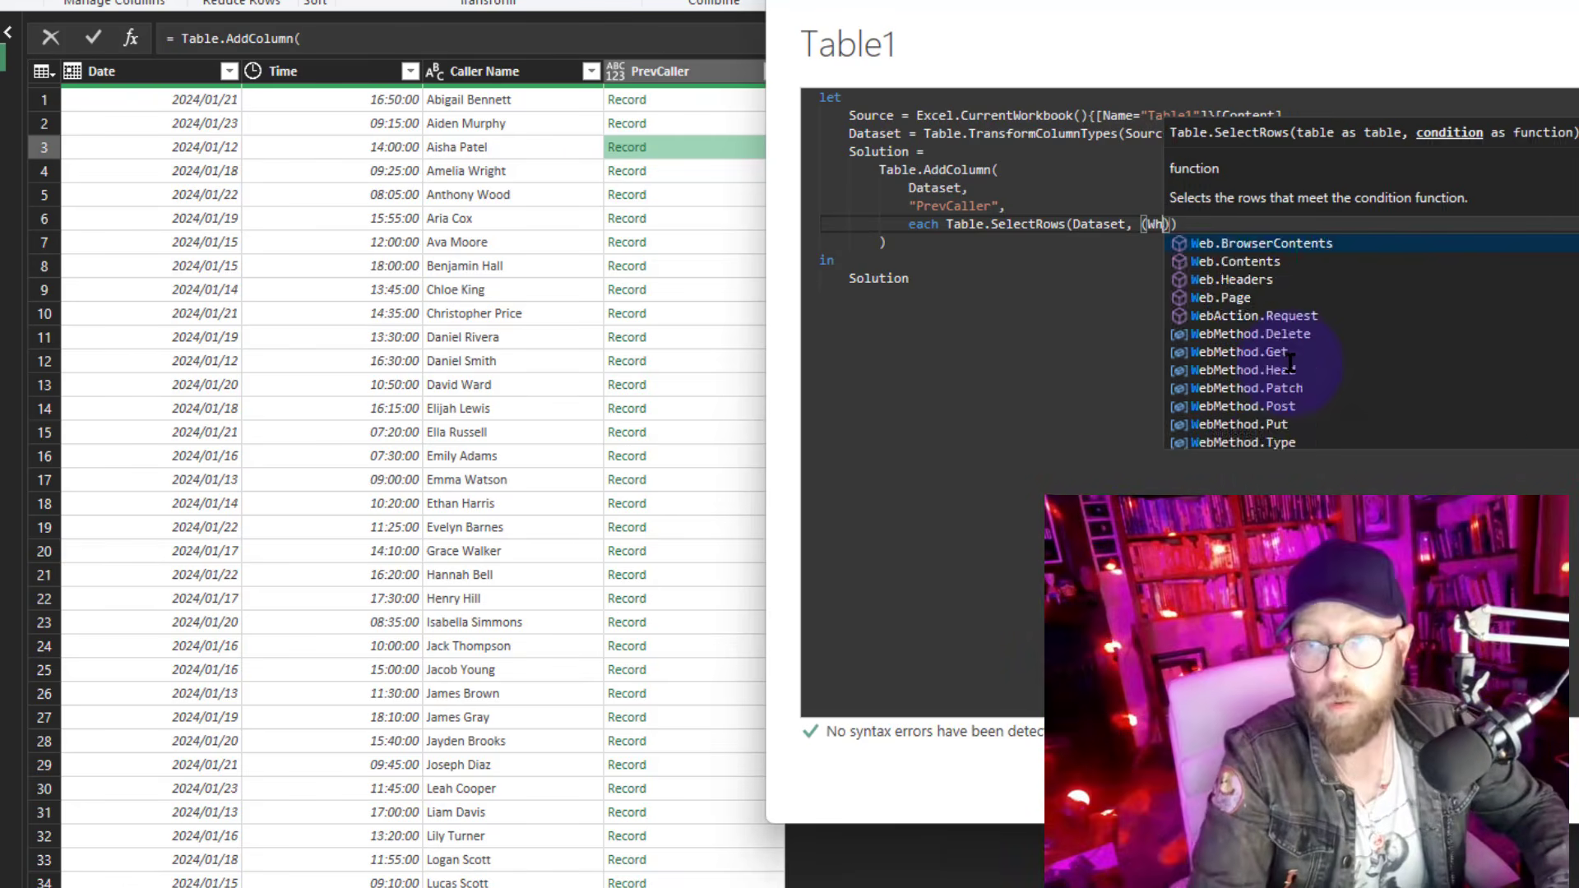
type(")=>")
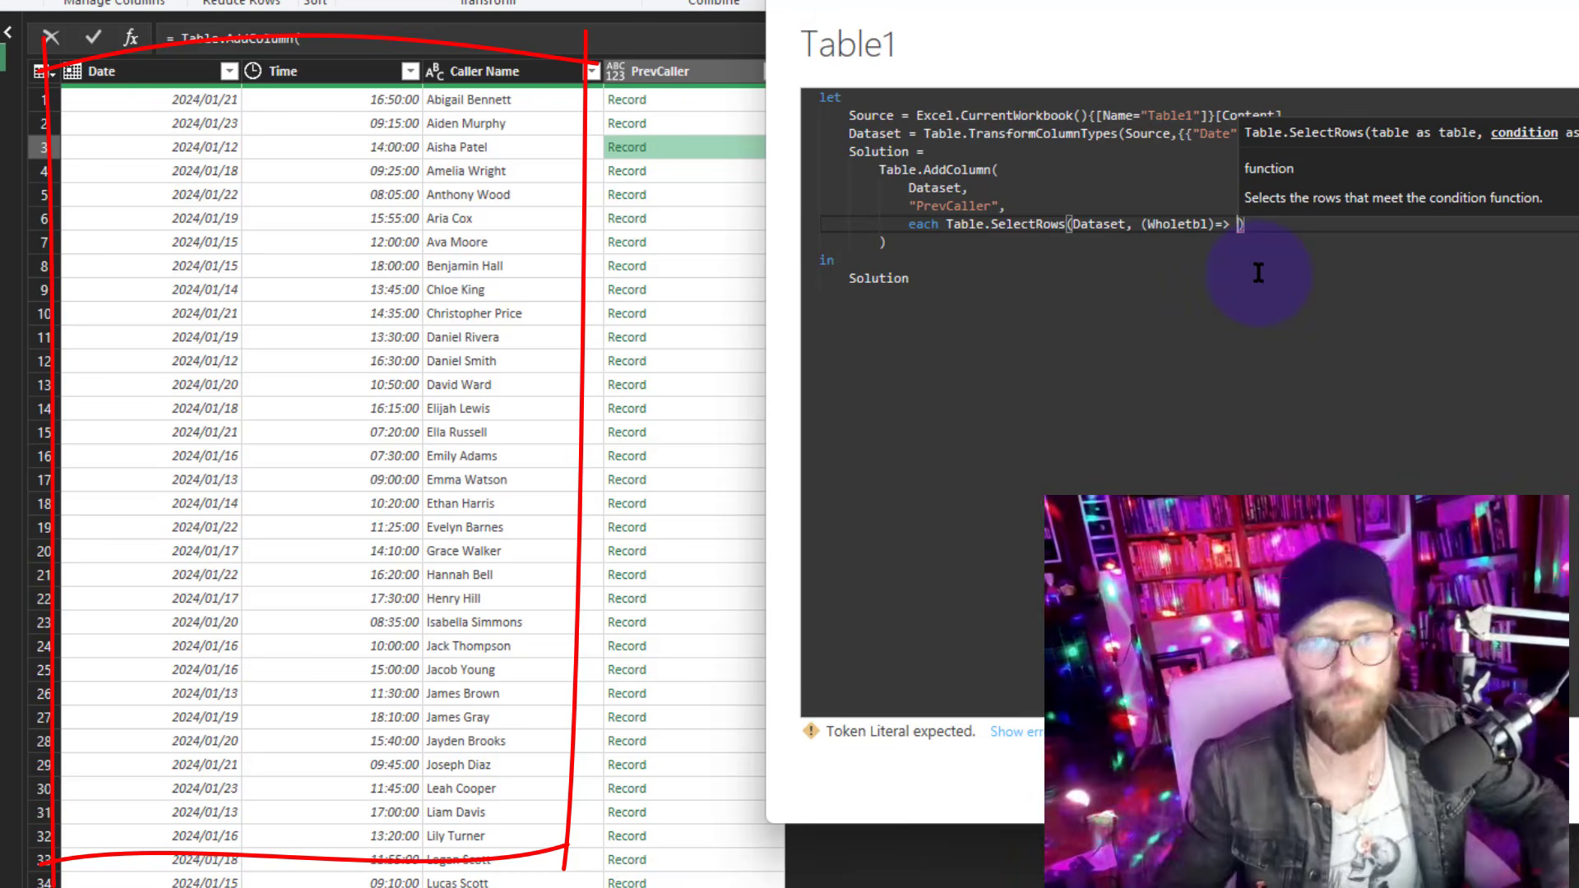
type("[Date")
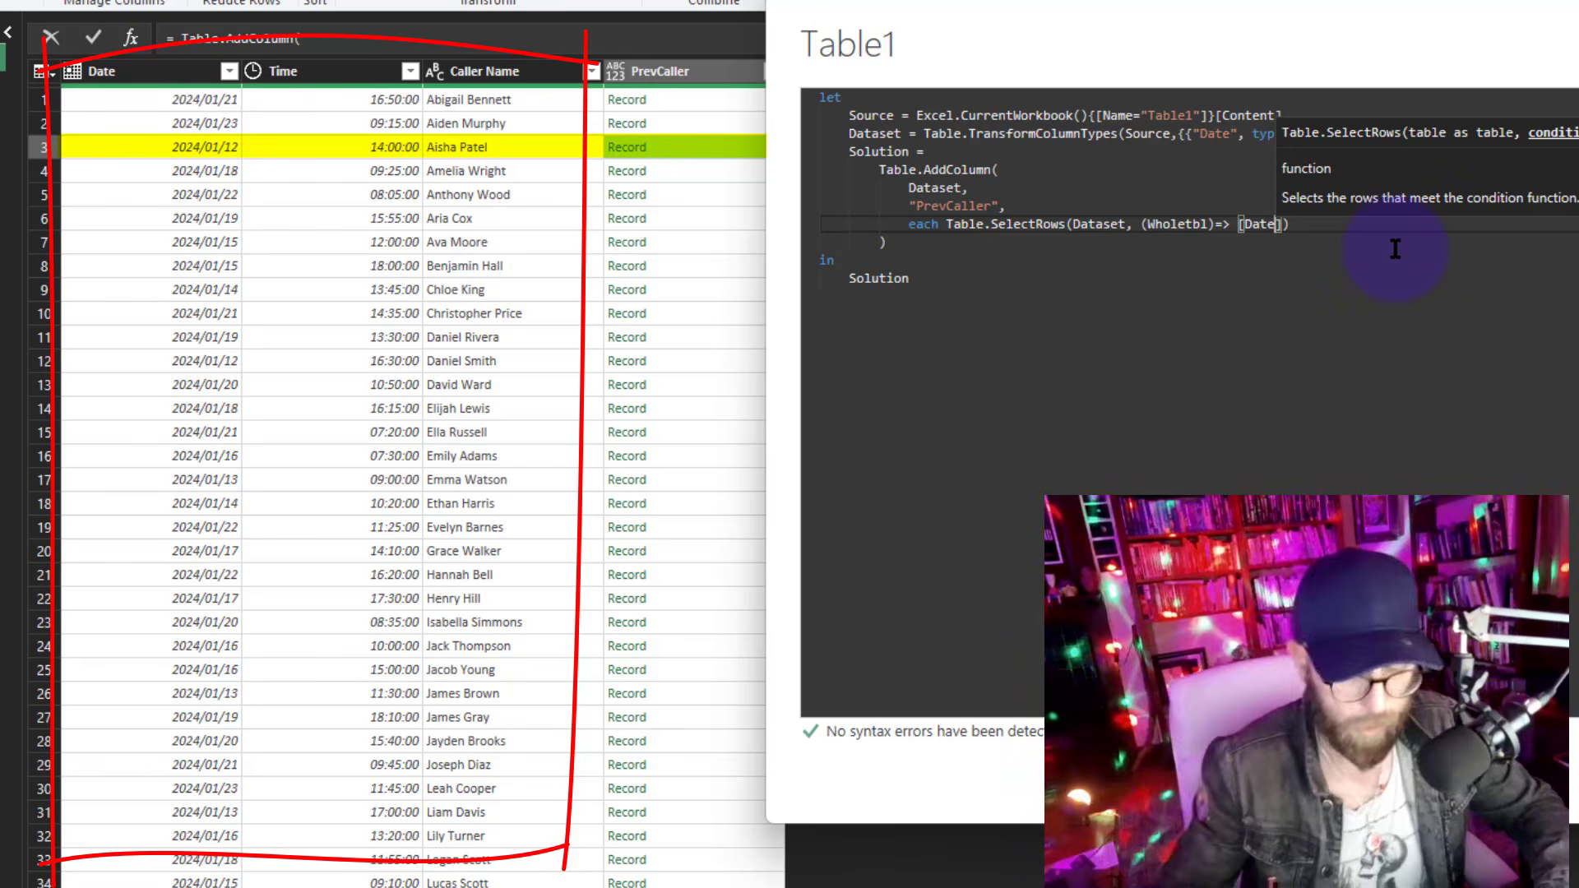
type("] ")
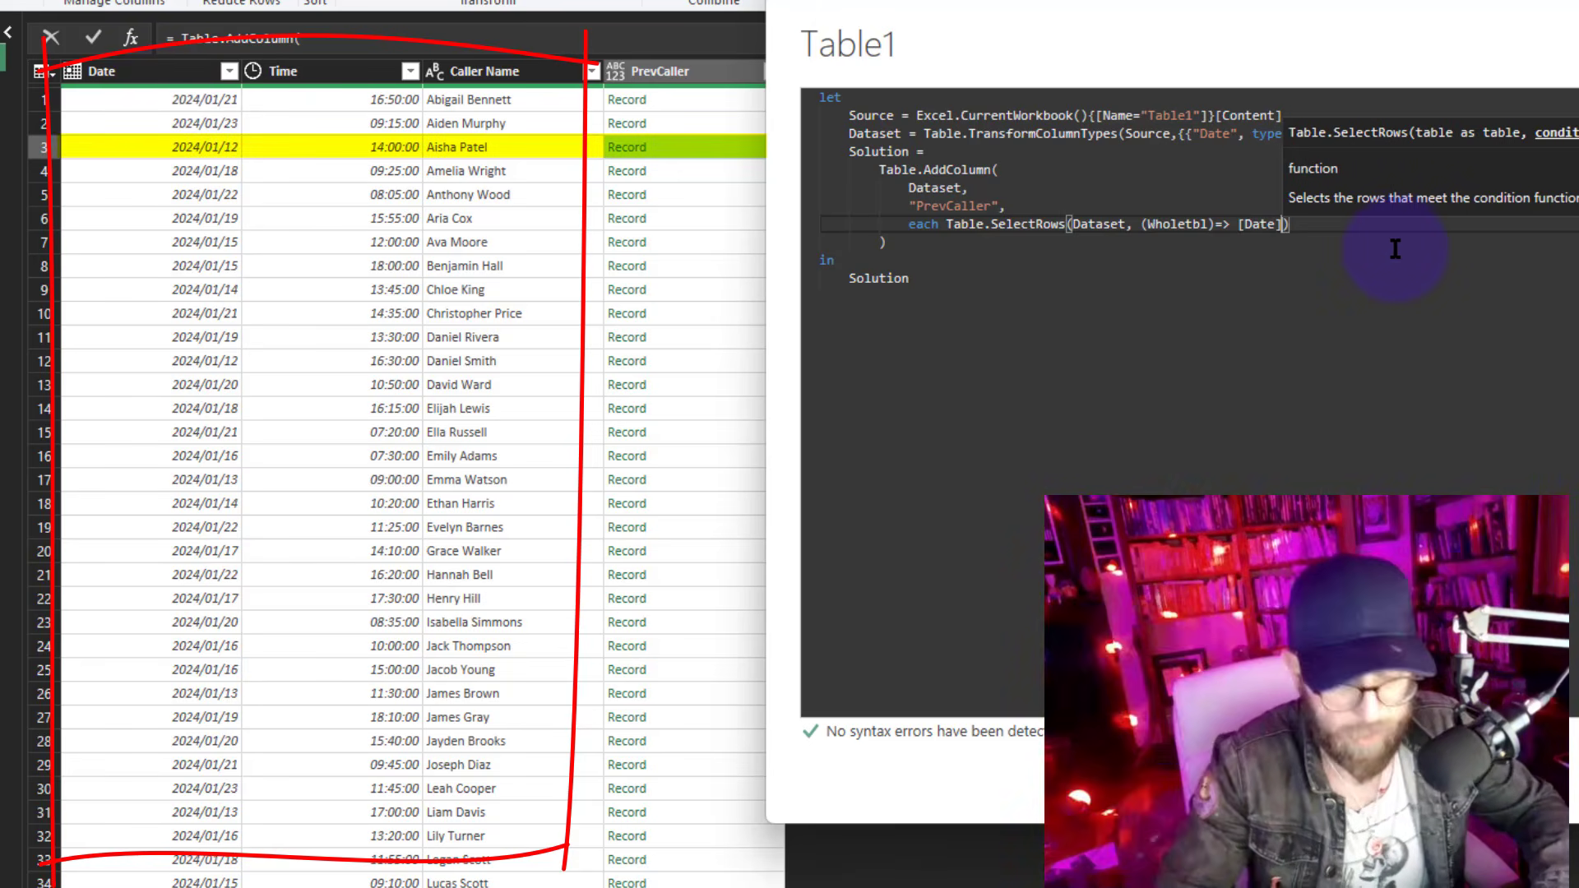
type("= ")
type("Wholetbl[")
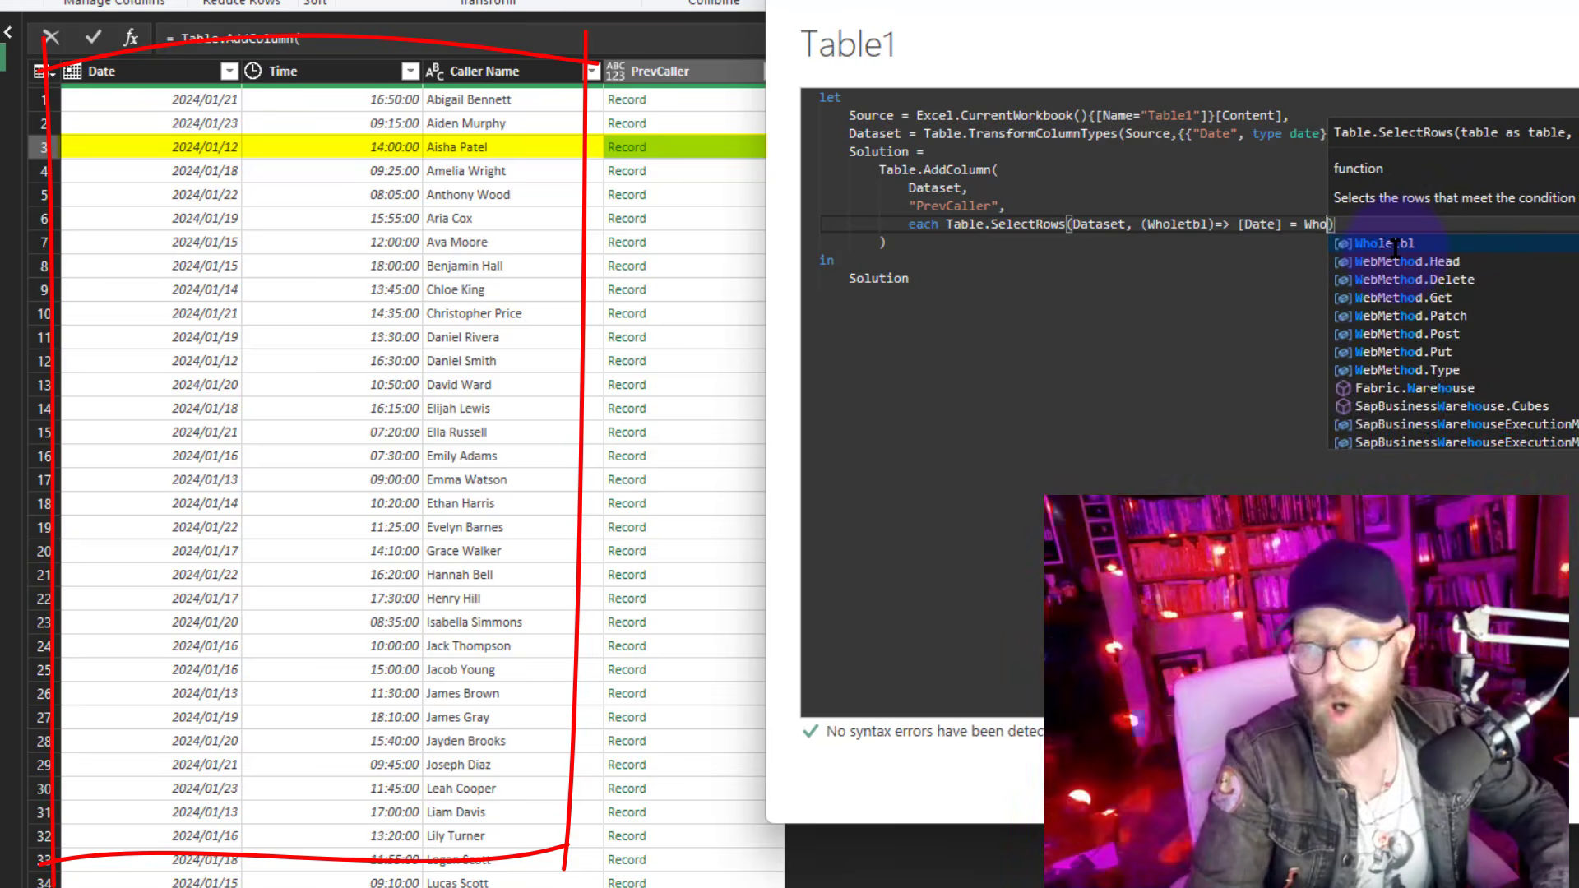
type("Date")
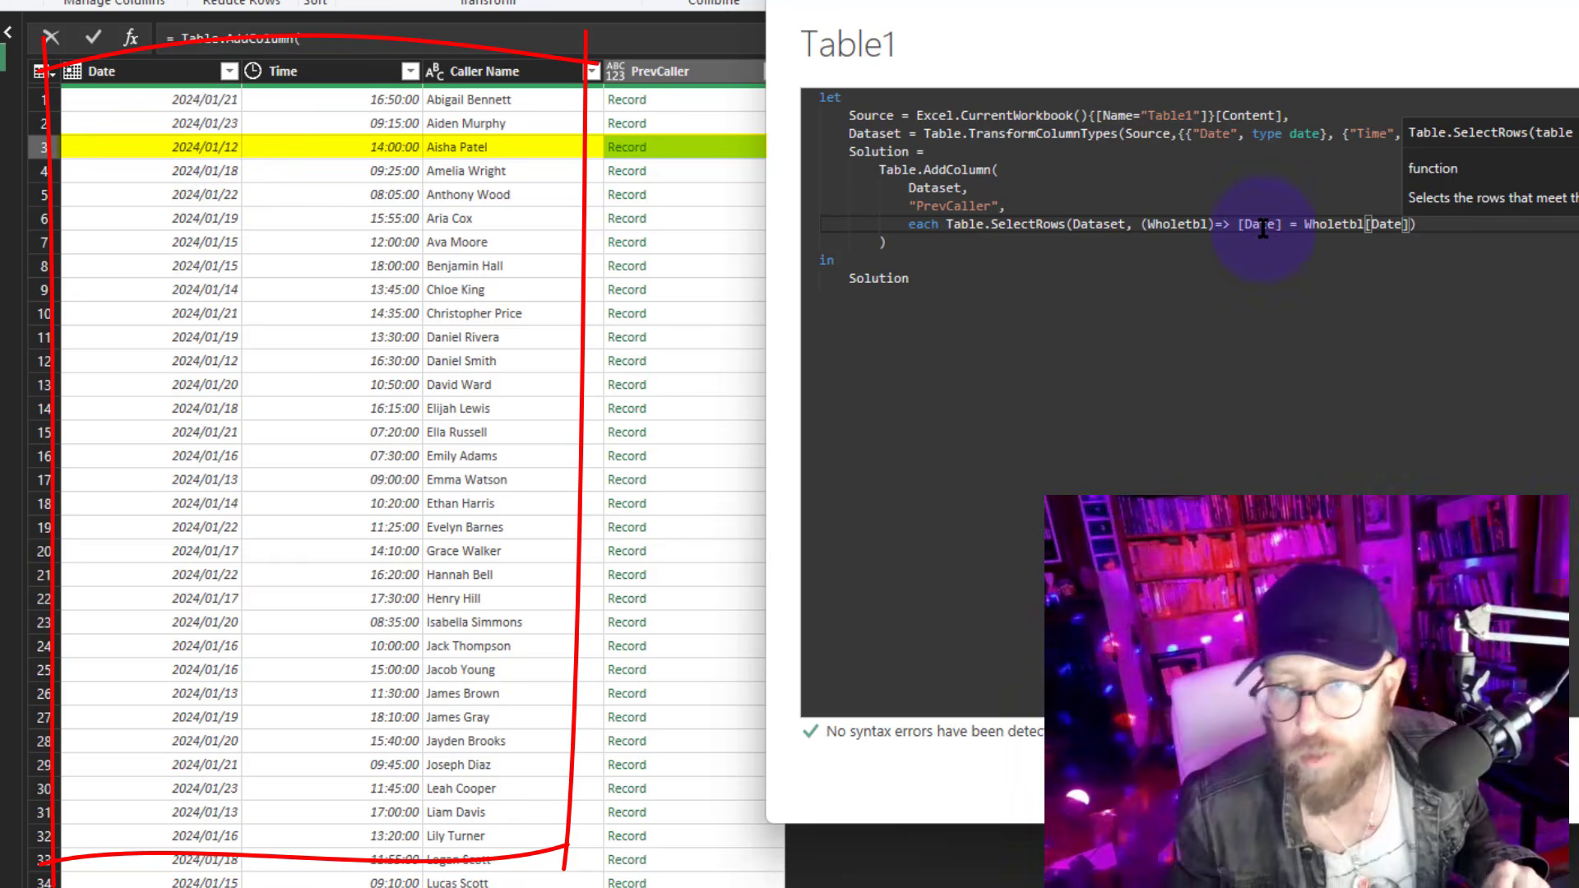
left_click_drag(1280, 230, 1405, 228)
left_click(1328, 294)
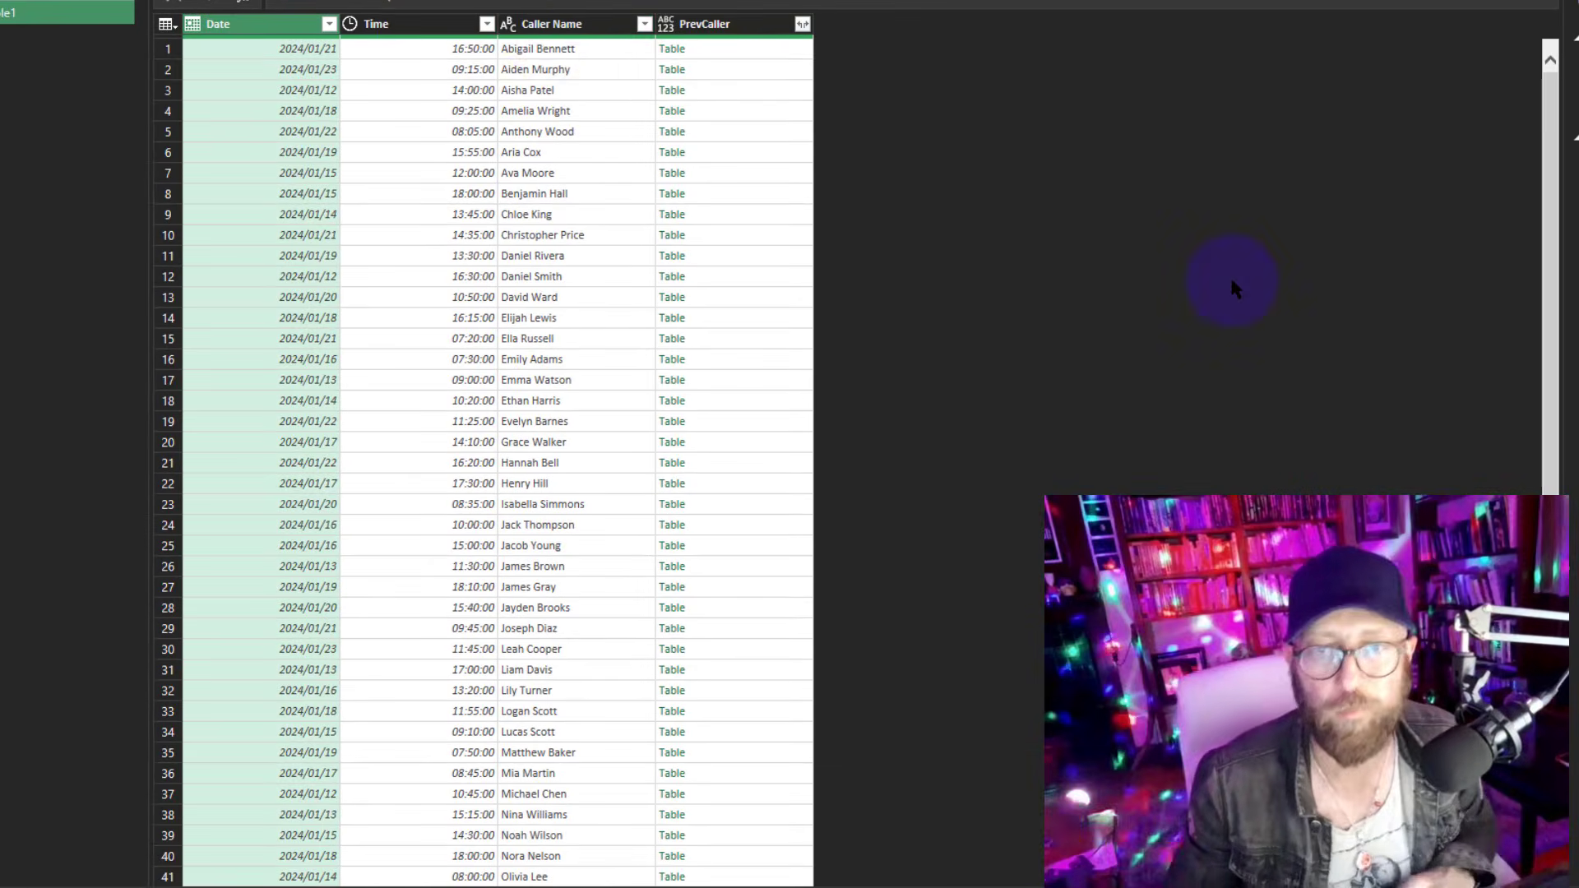
Preview the first row's nested PrevCaller table in an enlarged preview area and compare its dates with the row's Date
left_click(707, 52)
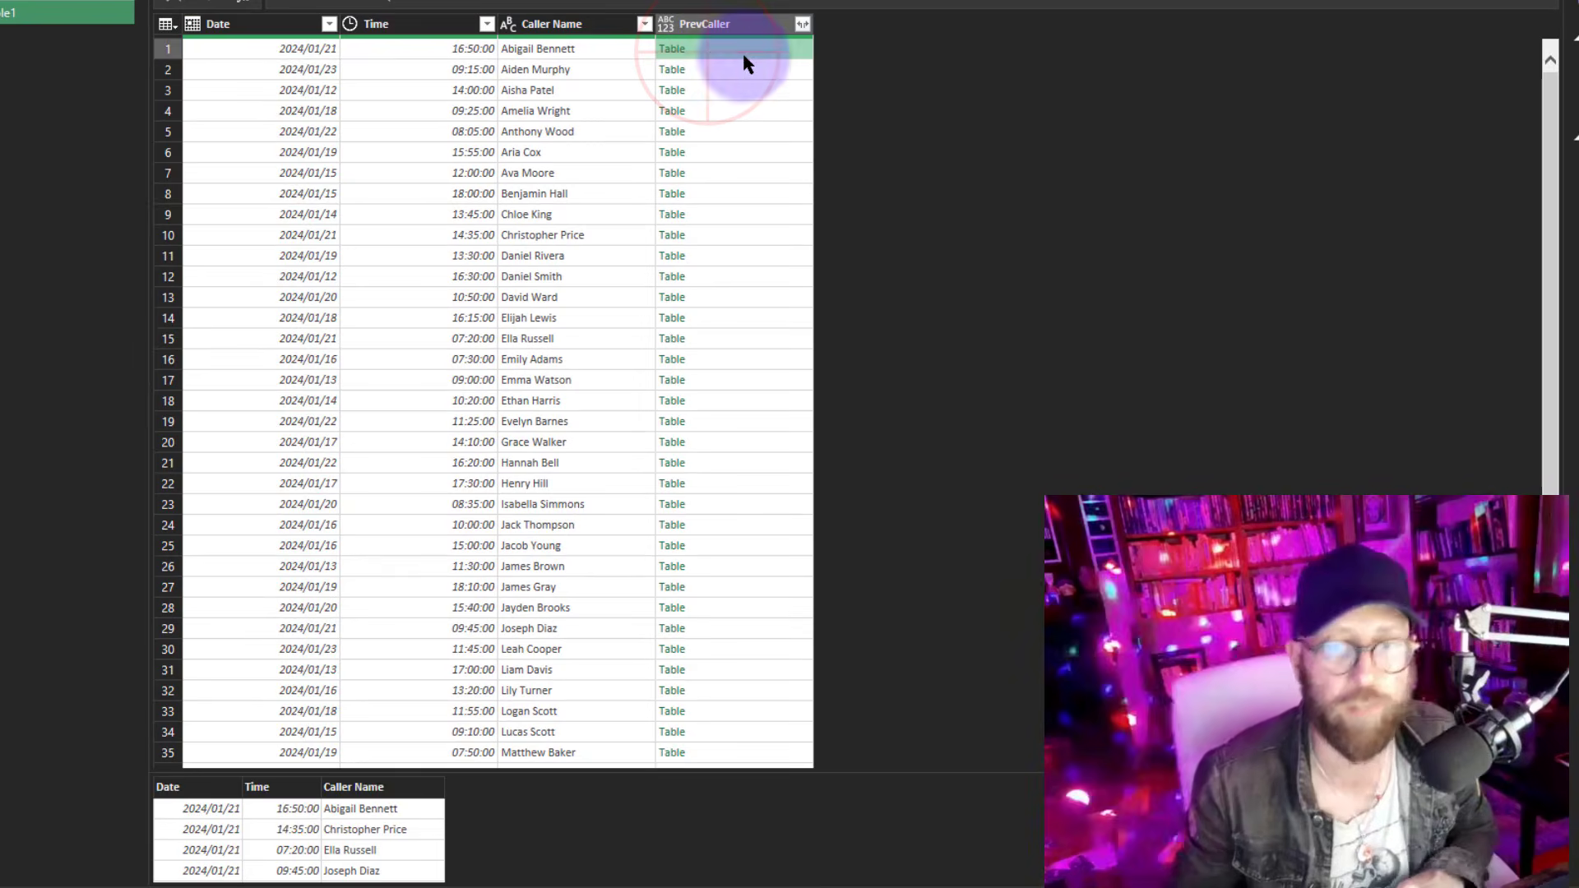
left_click_drag(942, 769, 910, 346)
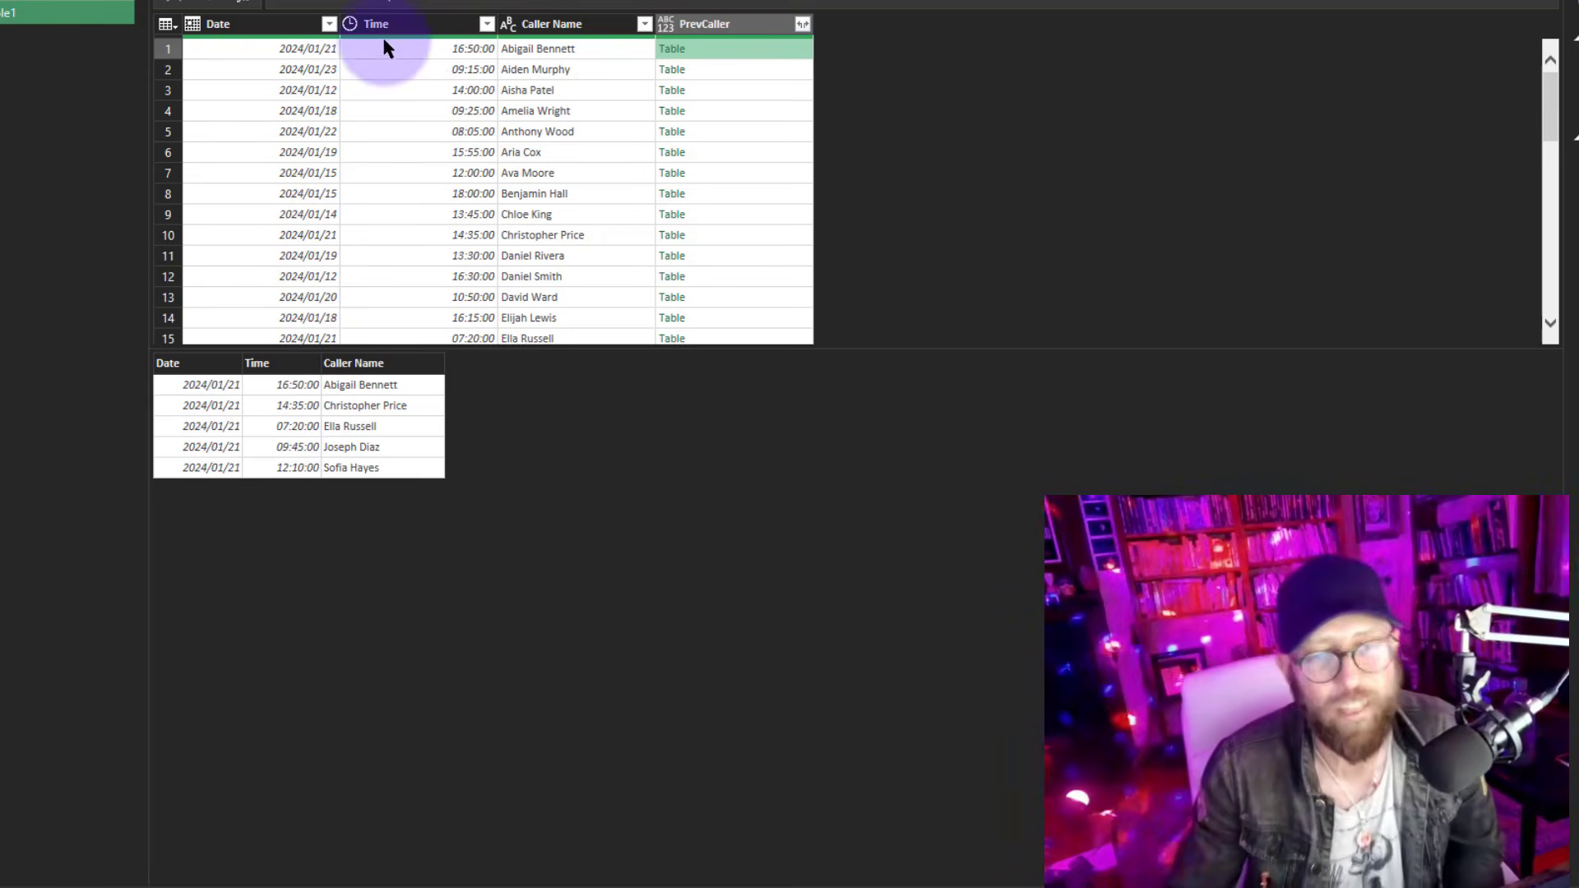
left_click(315, 59)
left_click(696, 56)
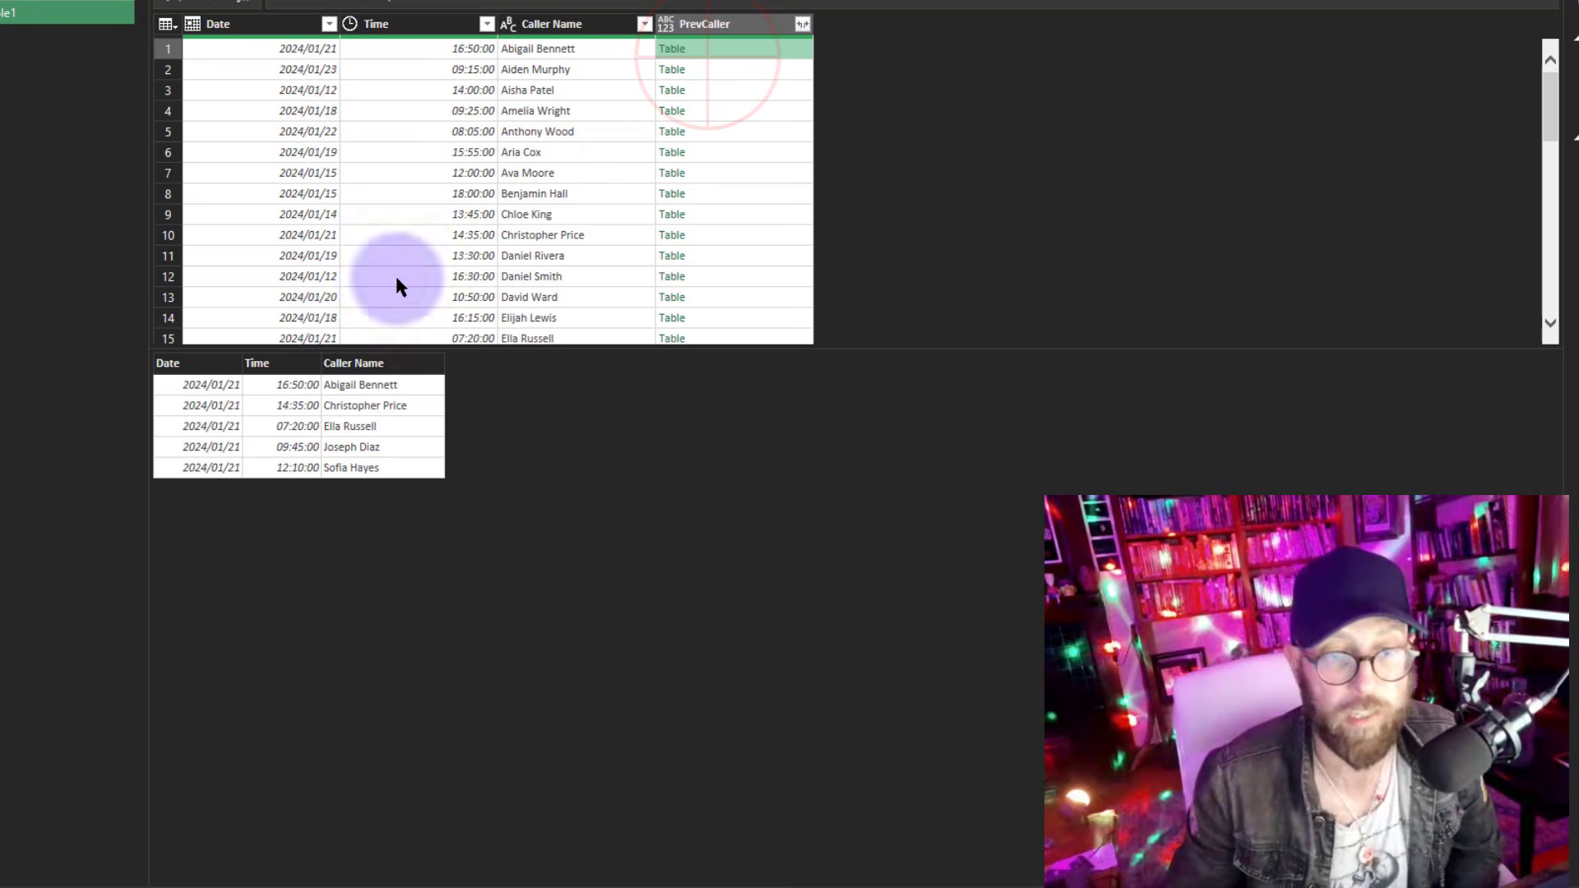
Examine the nested PrevCaller tables of various other rows against each row's date, and finish back on the first row
left_click(756, 70)
left_click(758, 91)
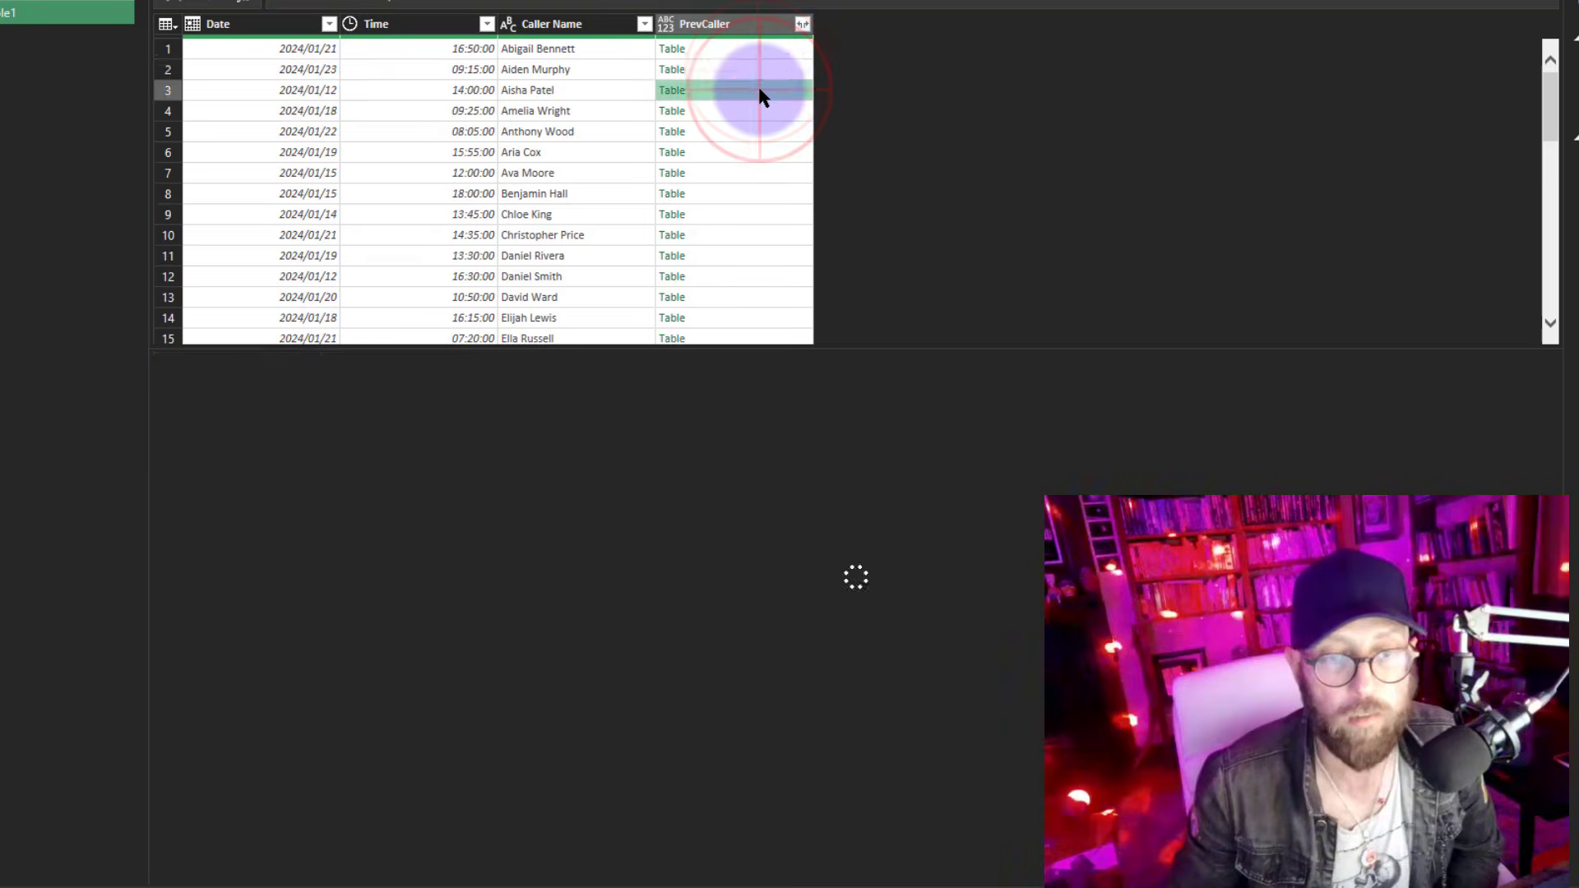
left_click(758, 112)
left_click(752, 137)
left_click(740, 168)
left_click(750, 256)
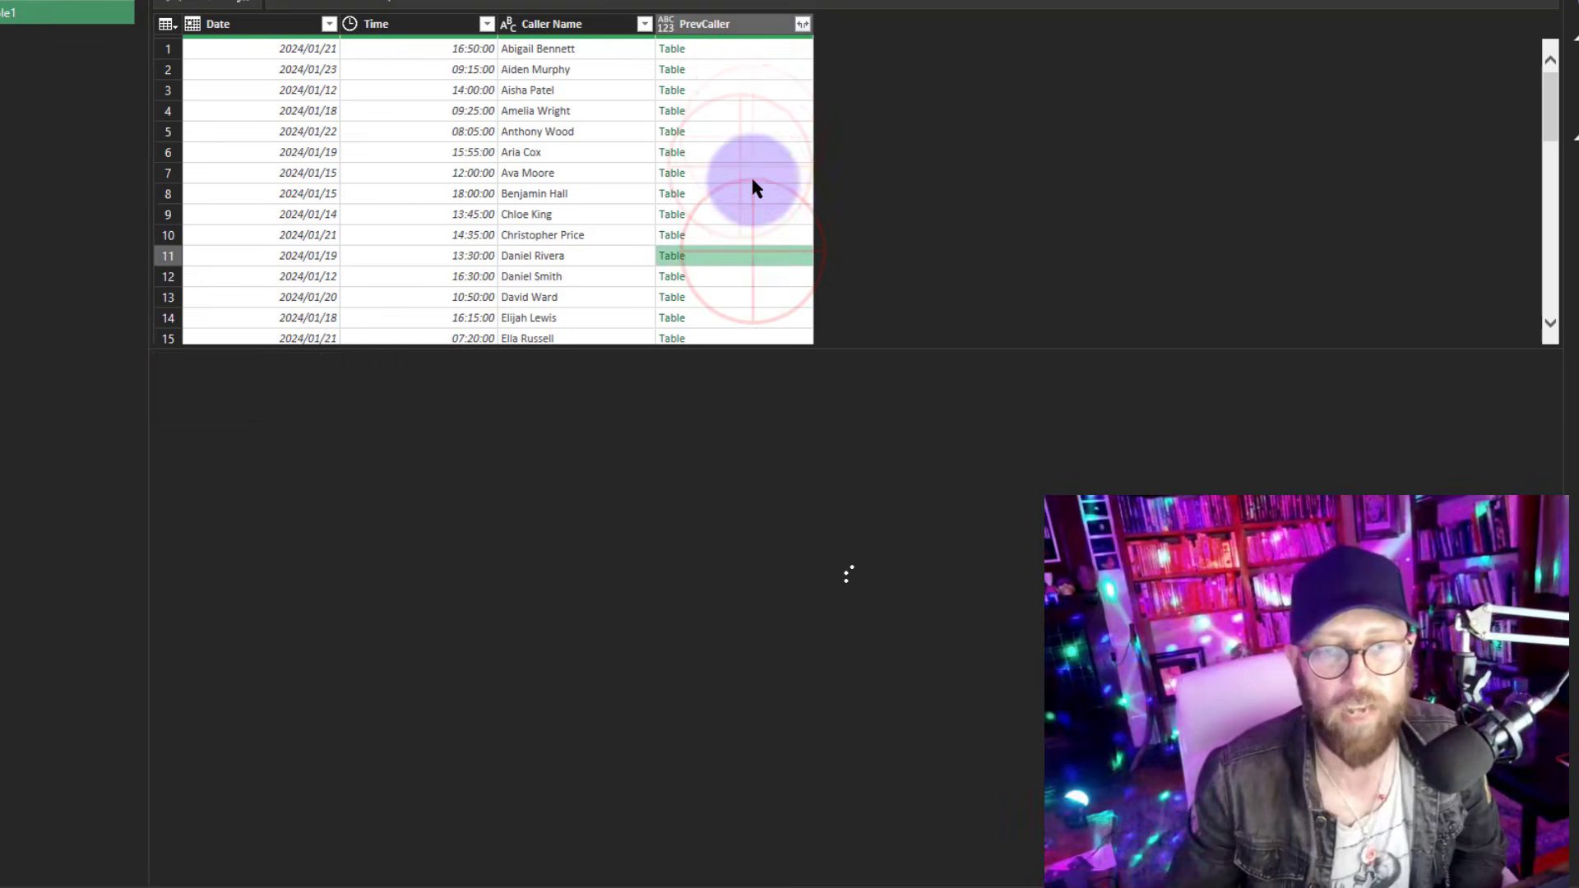
left_click(750, 111)
left_click(742, 69)
left_click(760, 49)
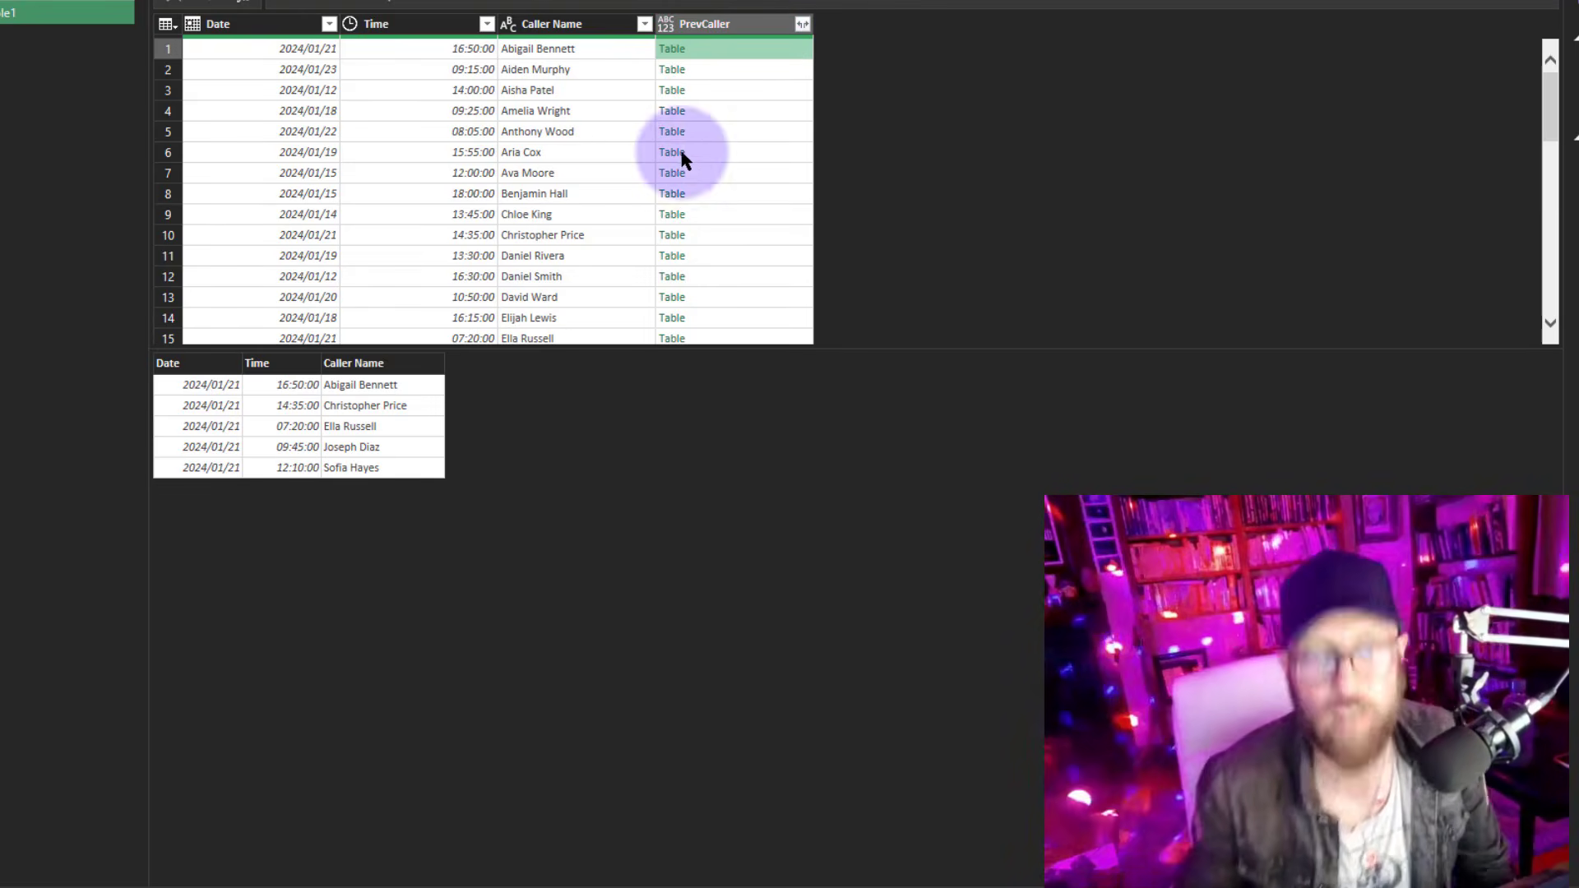
left_click(745, 152)
left_click(746, 194)
left_click(761, 127)
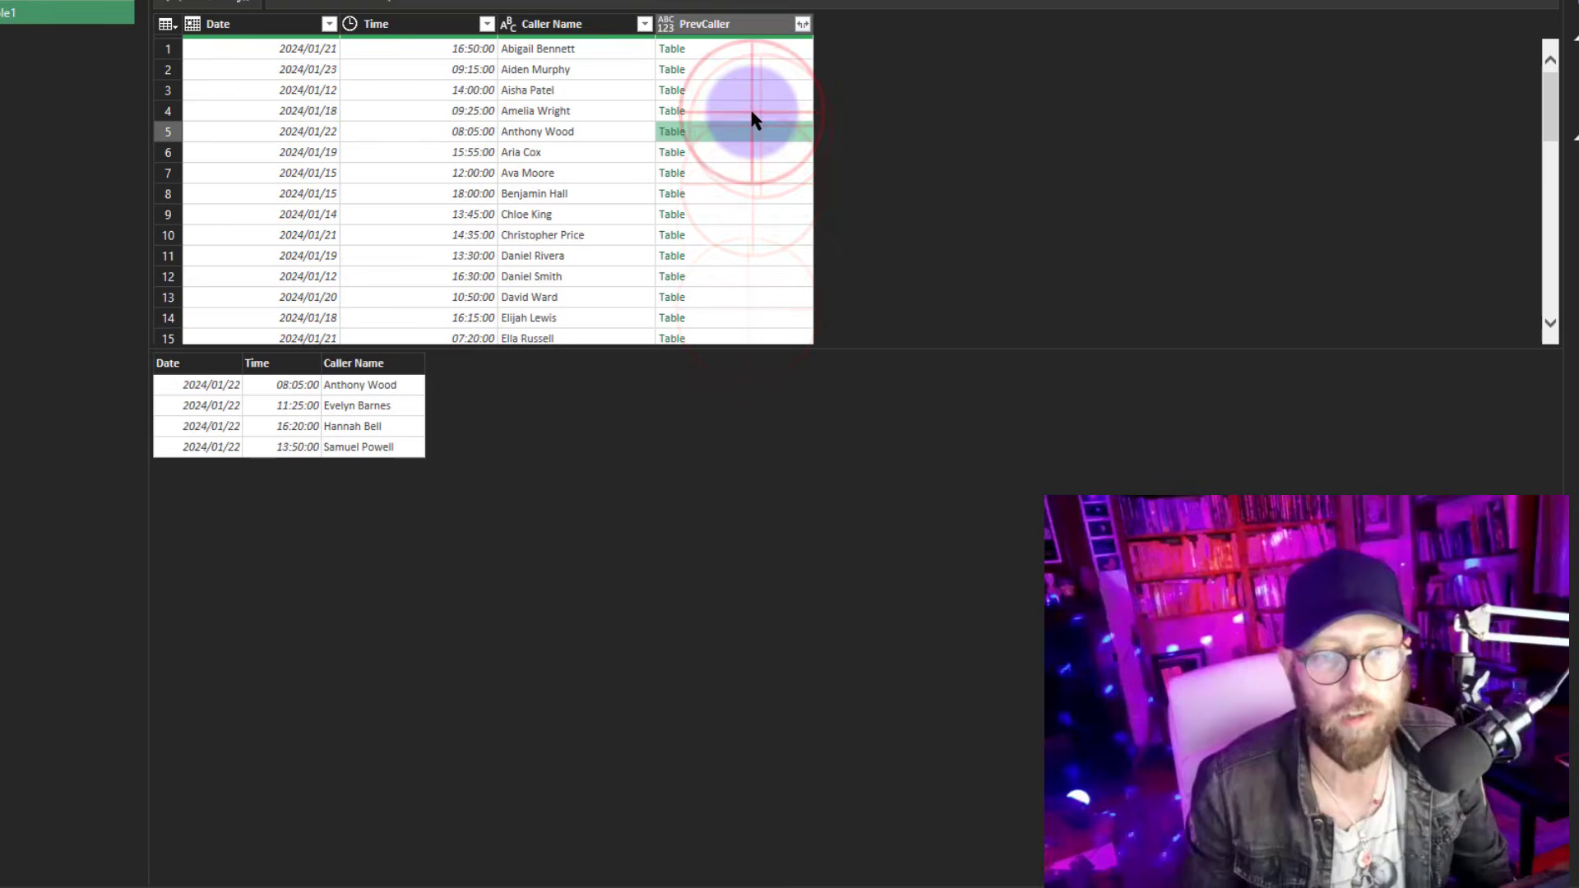
left_click(751, 111)
left_click(742, 193)
left_click(736, 229)
left_click(721, 75)
left_click(723, 48)
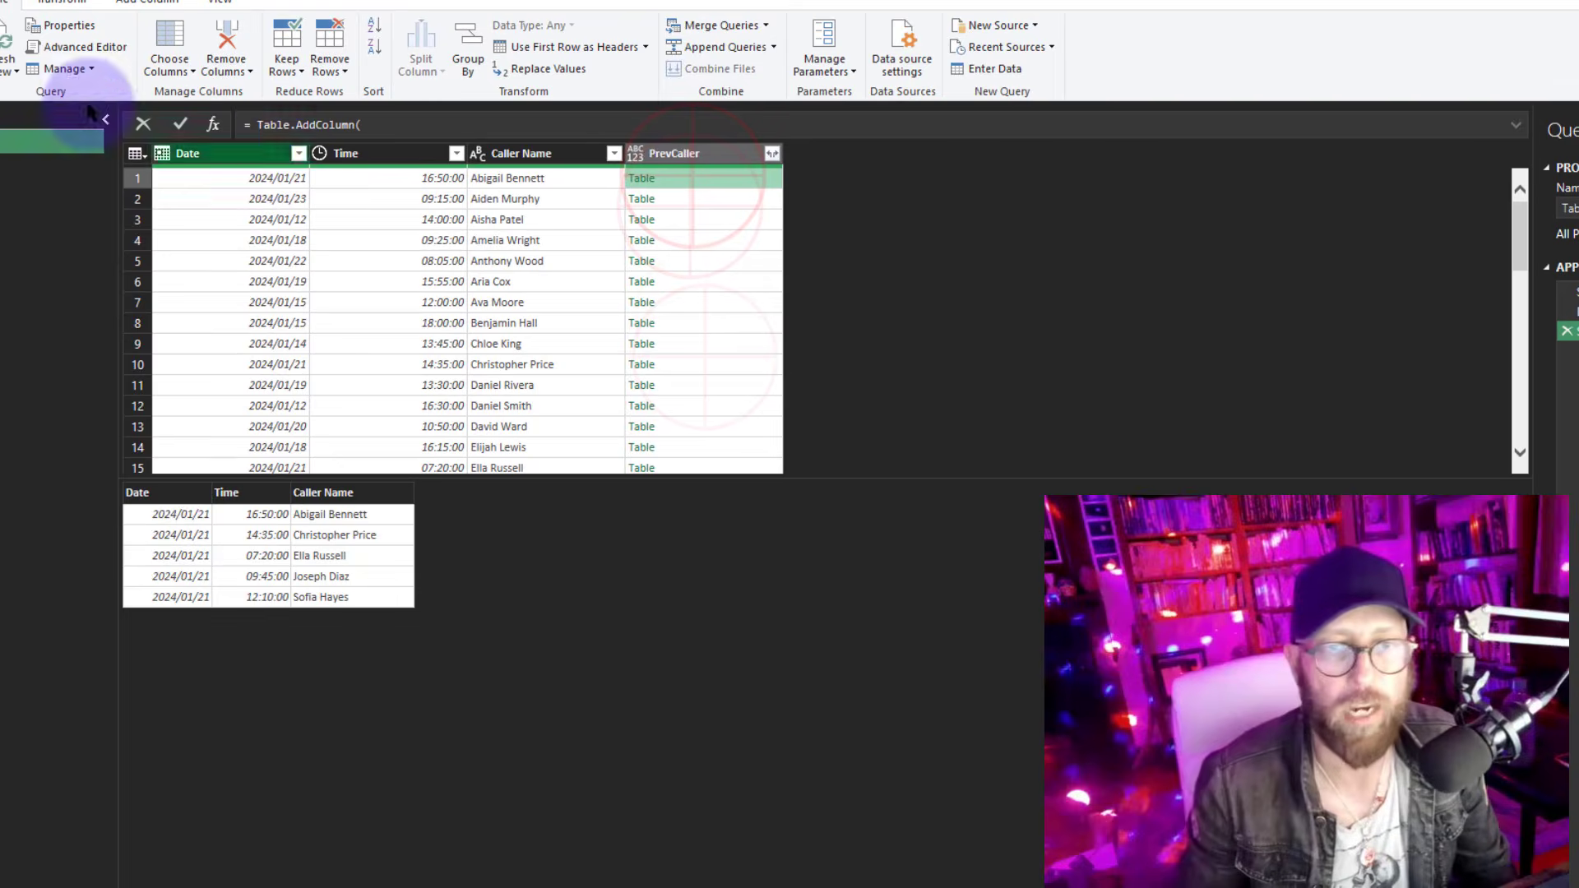
Extend the Table.SelectRows condition in the M code with and [Time] > Wholetbl[Time], and save the code
left_click(69, 47)
left_click_drag(874, 141, 1310, 83)
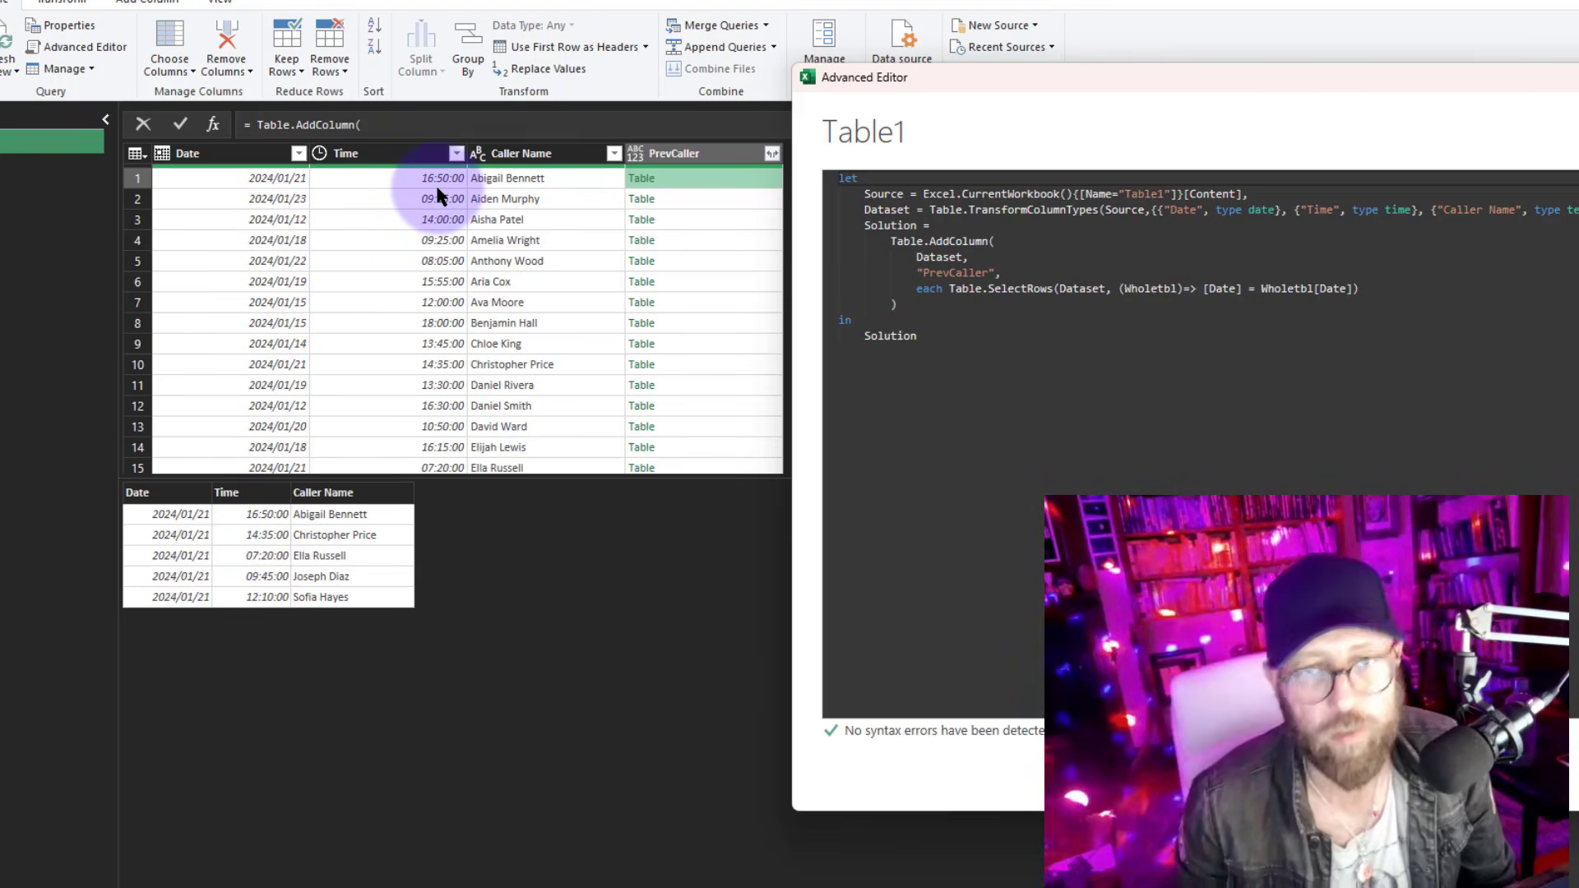
left_click(1352, 288)
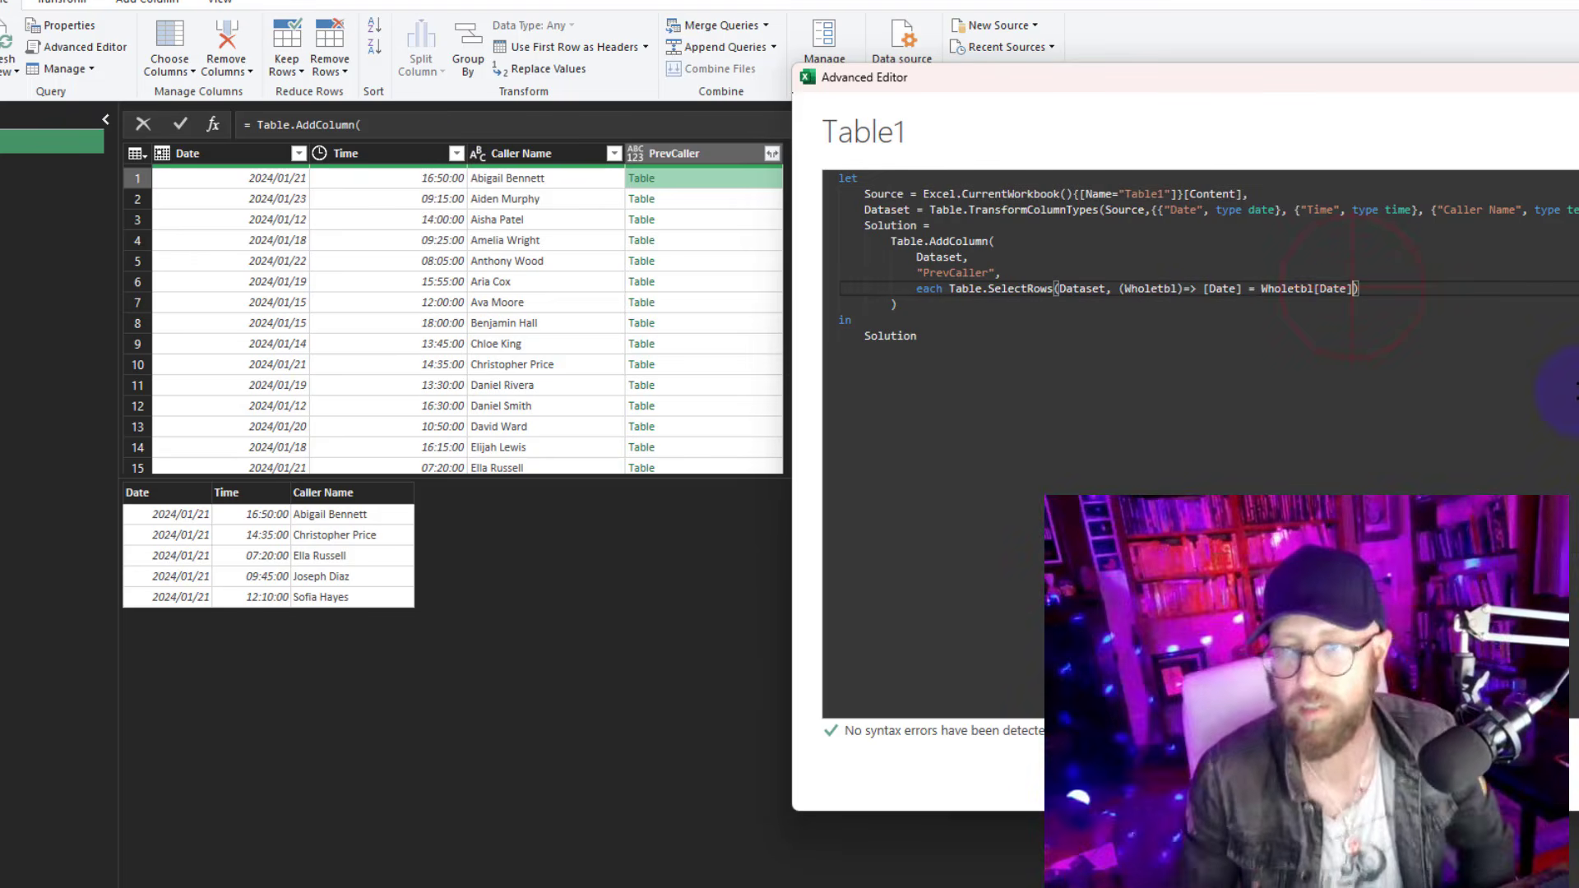
type("and ")
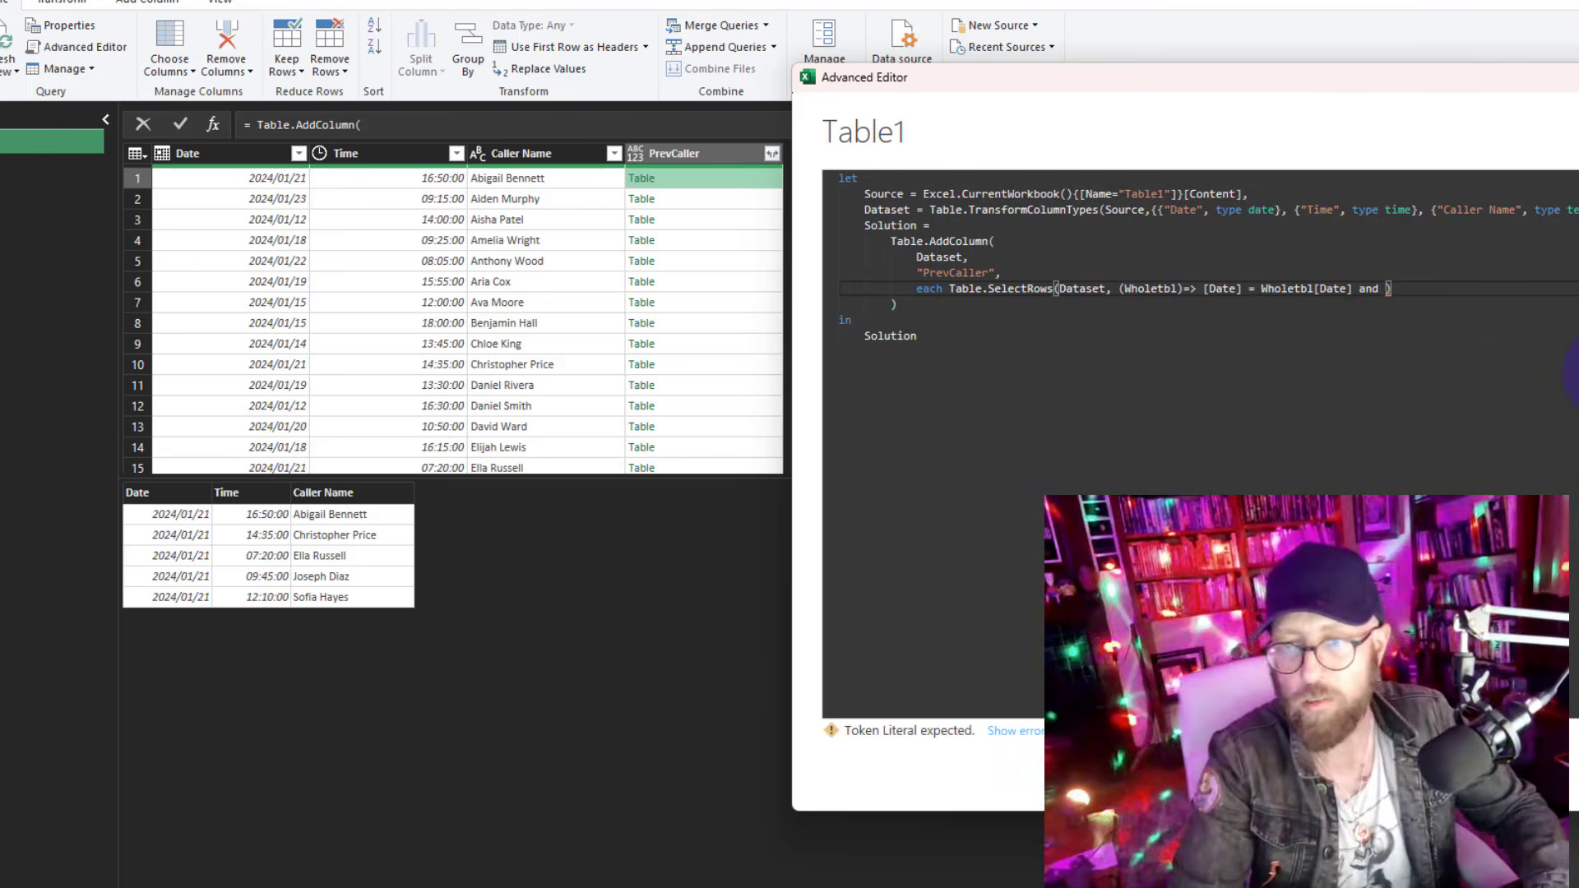
type("[Time] ")
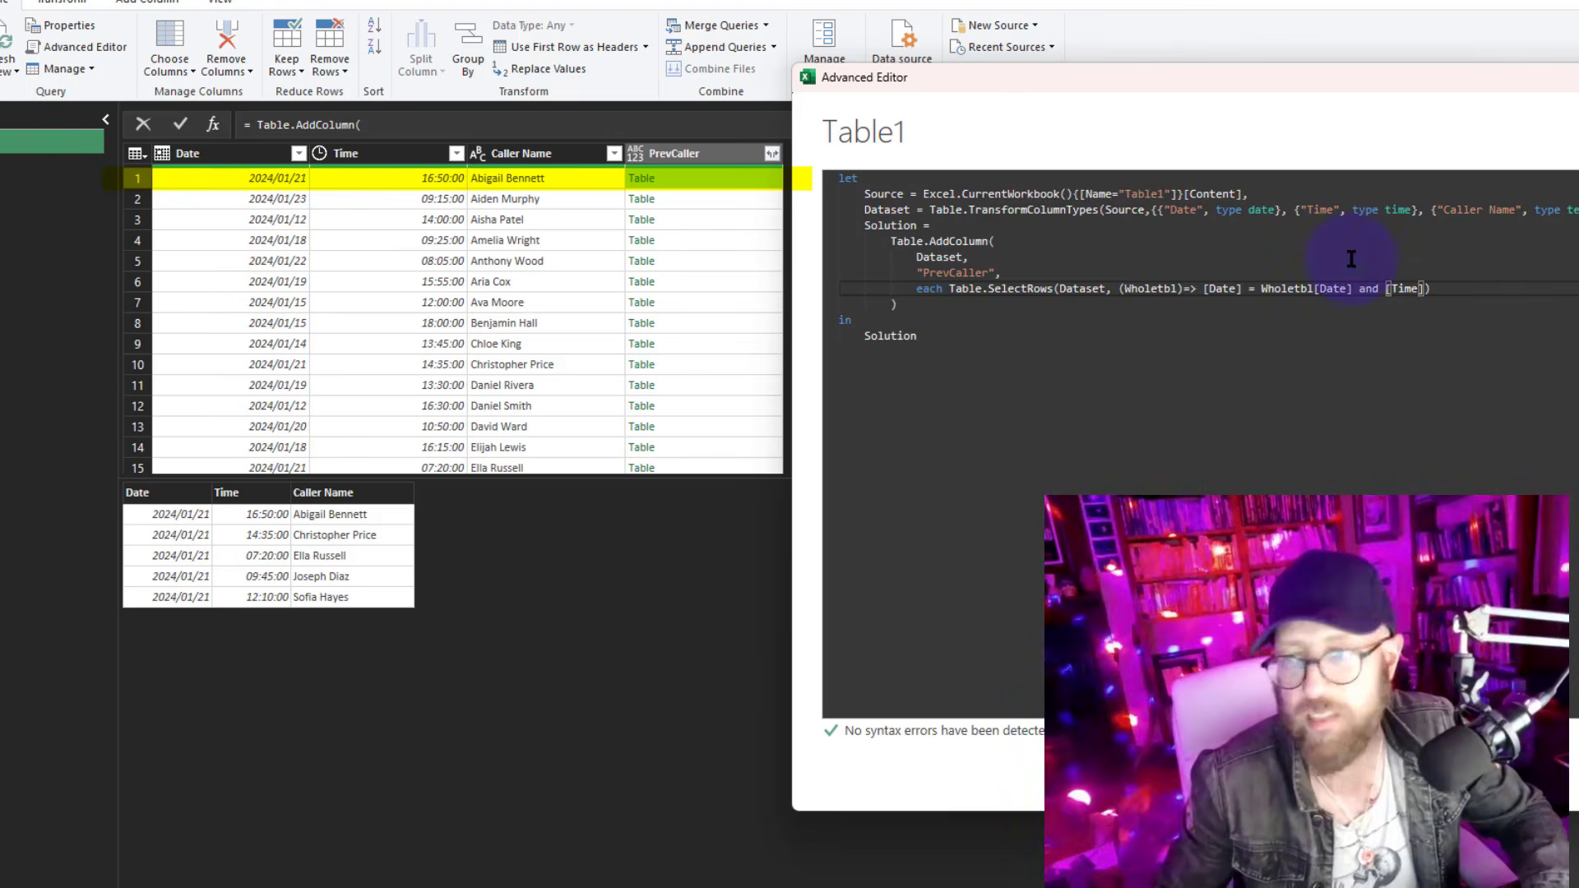
type(">")
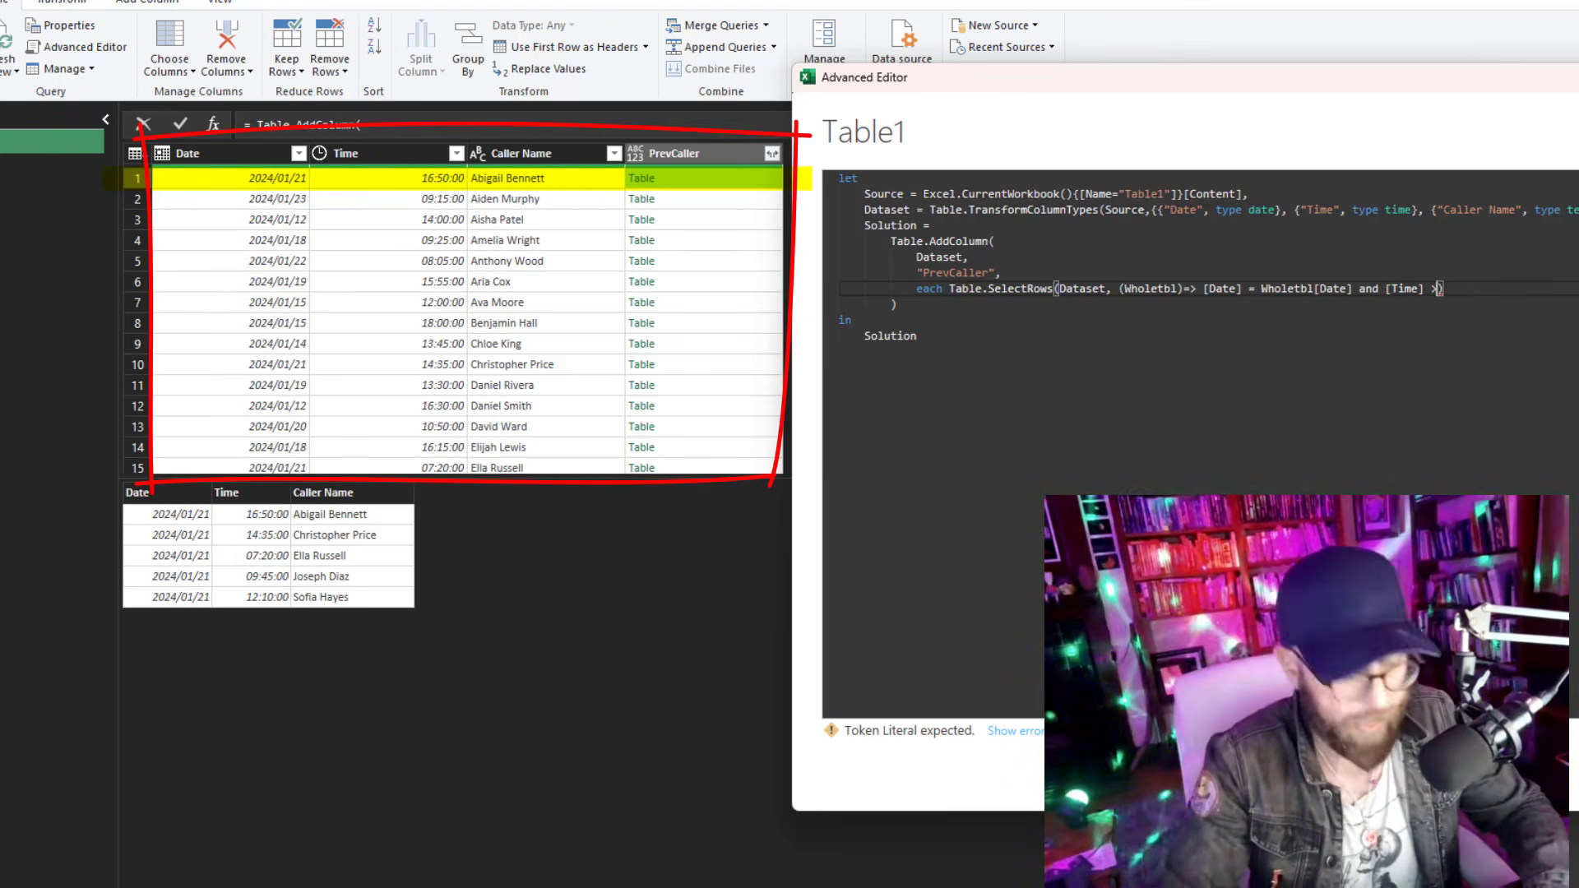
type(" Wholetbl")
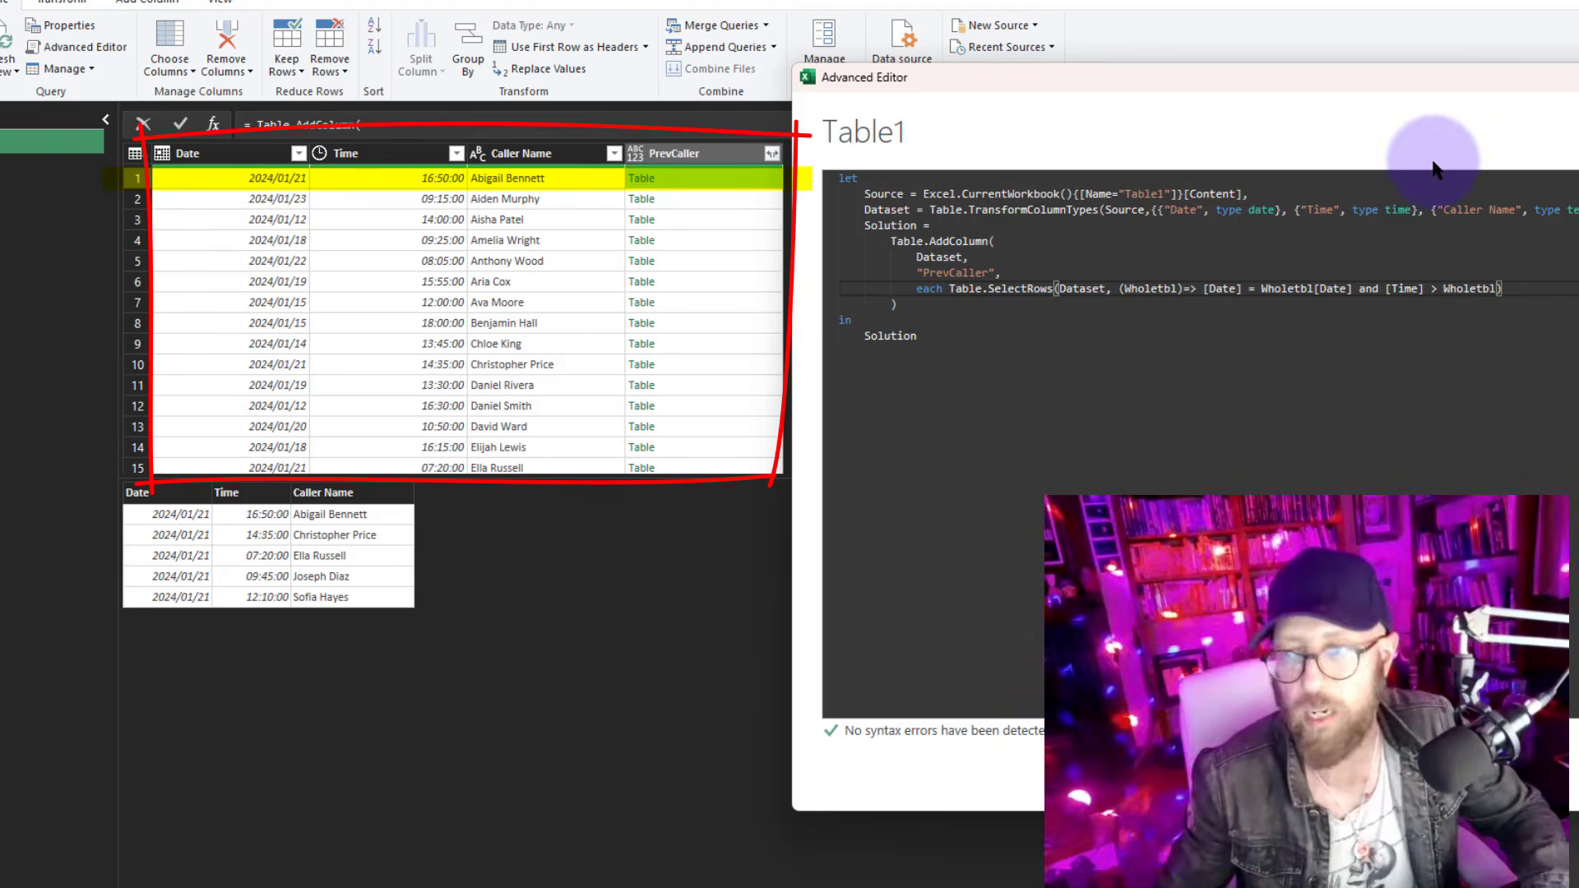
type("[ti,")
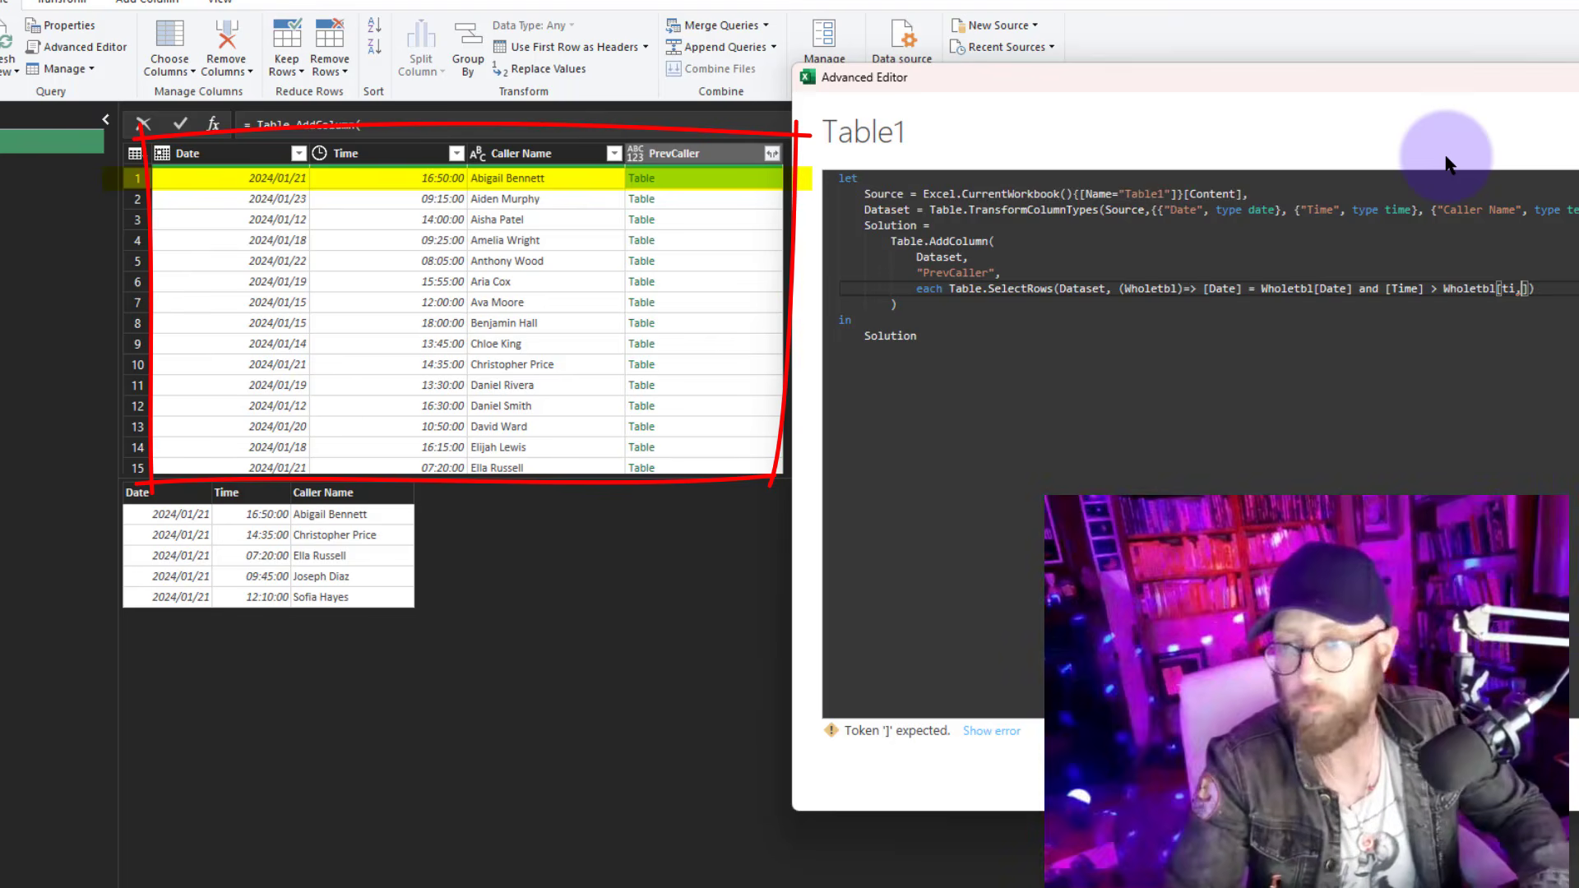
key("BackSpace")
key("BackSpace")
key("BackSpace")
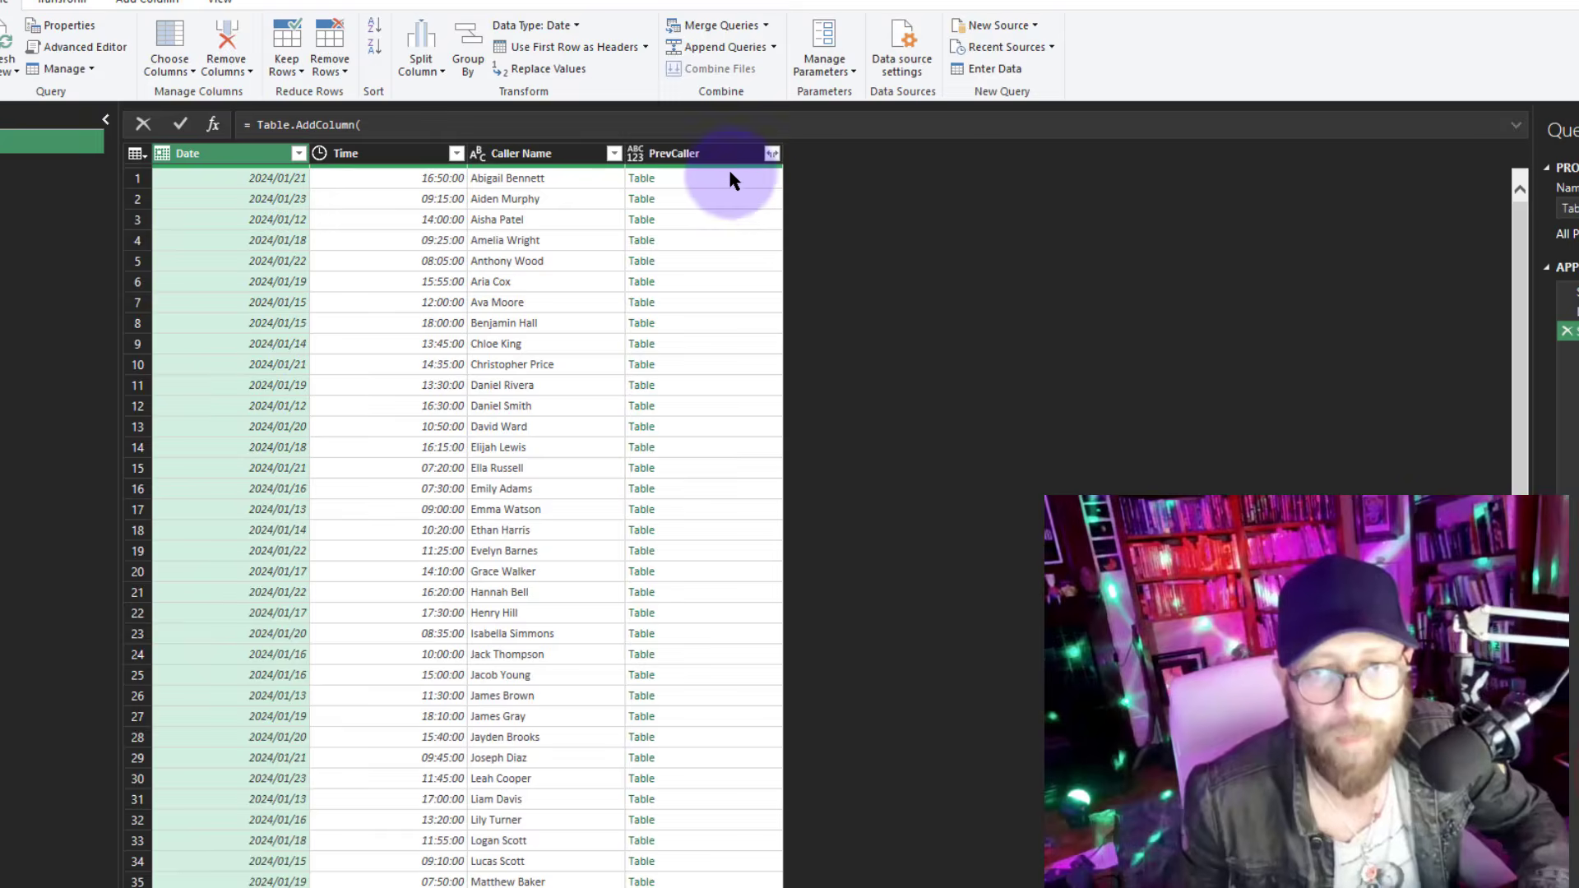
Preview the nested PrevCaller tables of the first six rows and compare their times with each row's Time
left_click(731, 178)
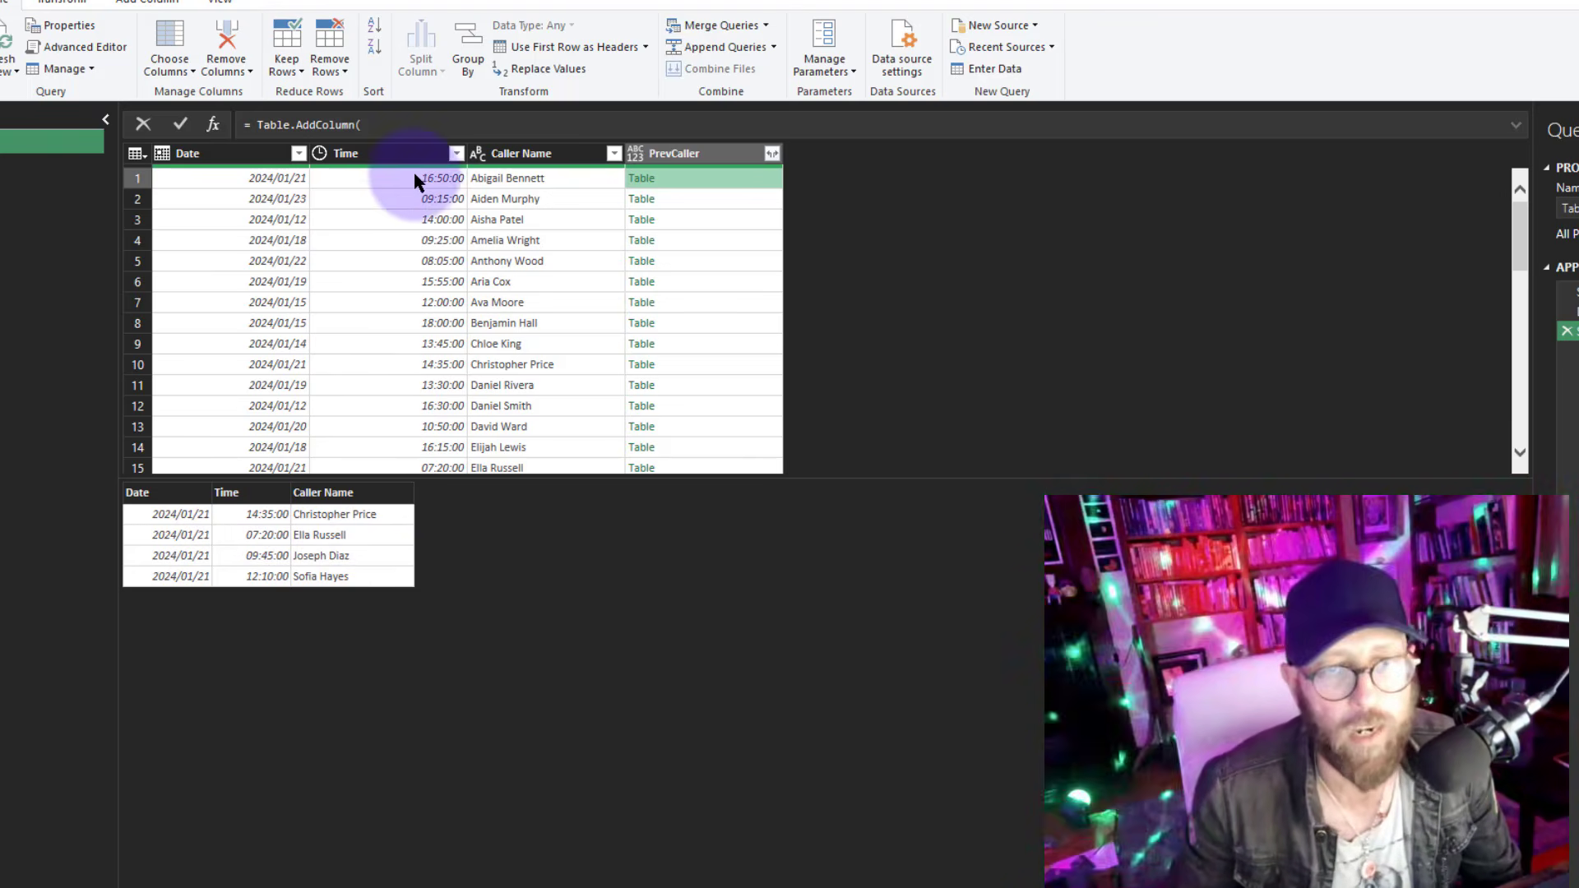
left_click(679, 200)
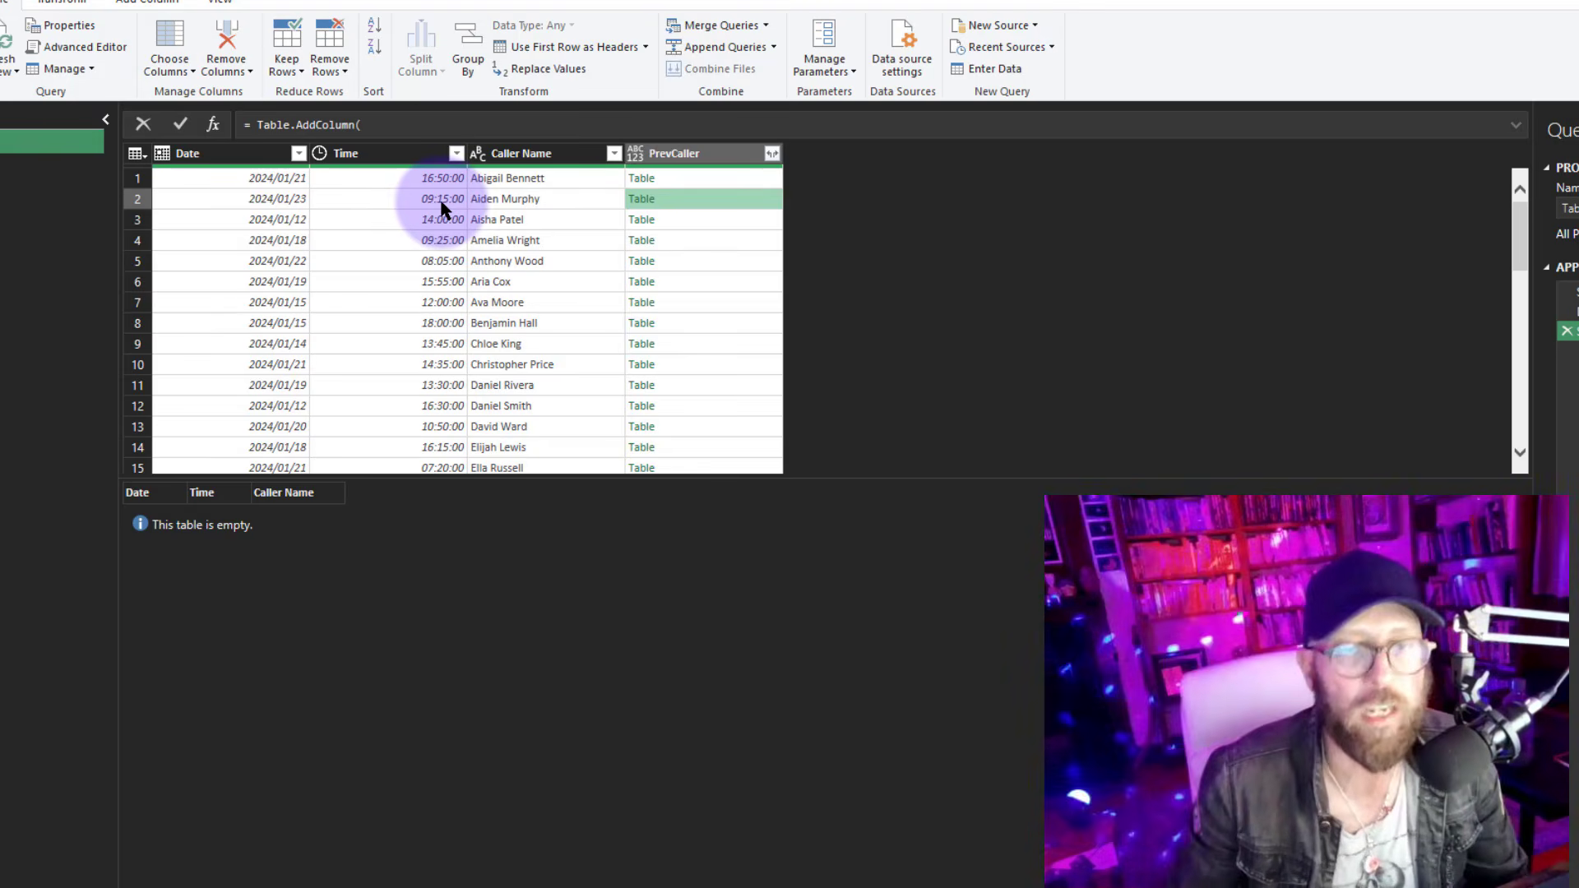
left_click(710, 219)
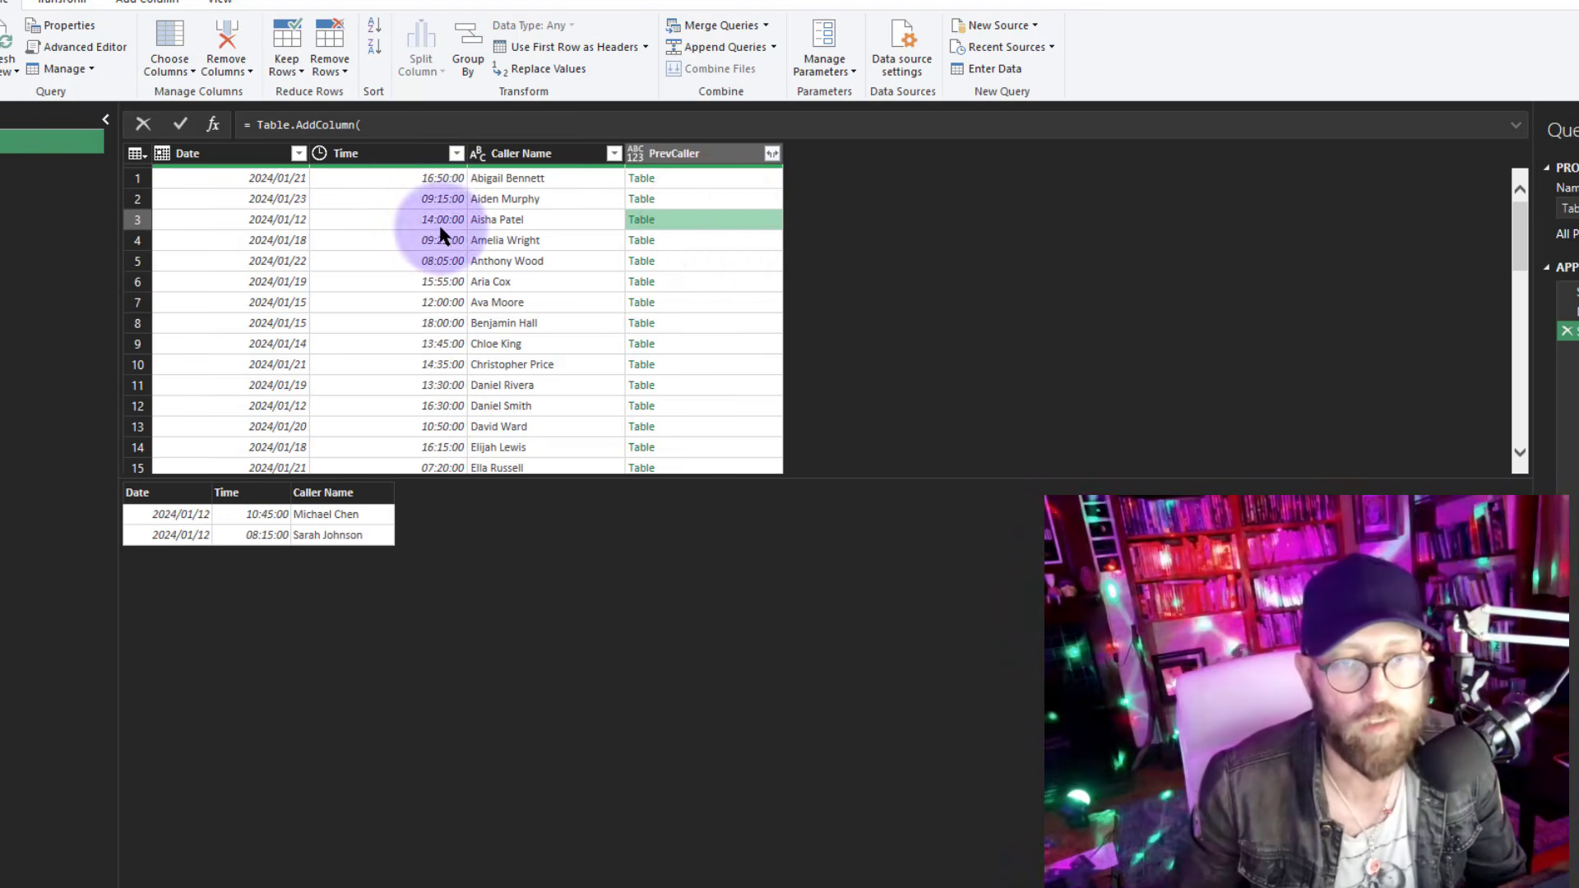
left_click(693, 243)
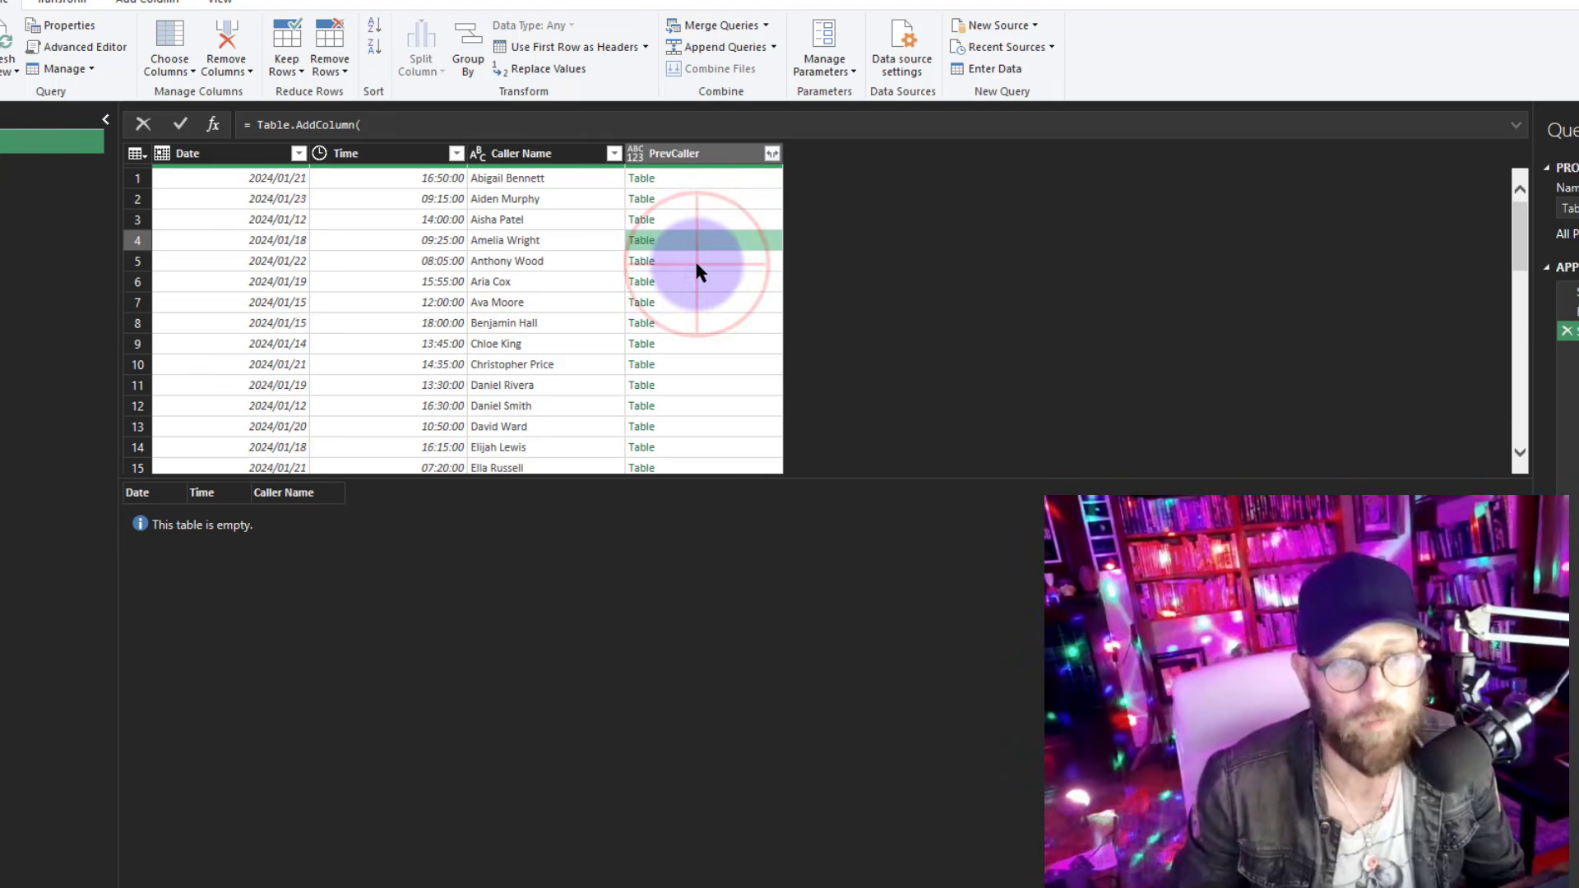
left_click(695, 263)
left_click(698, 282)
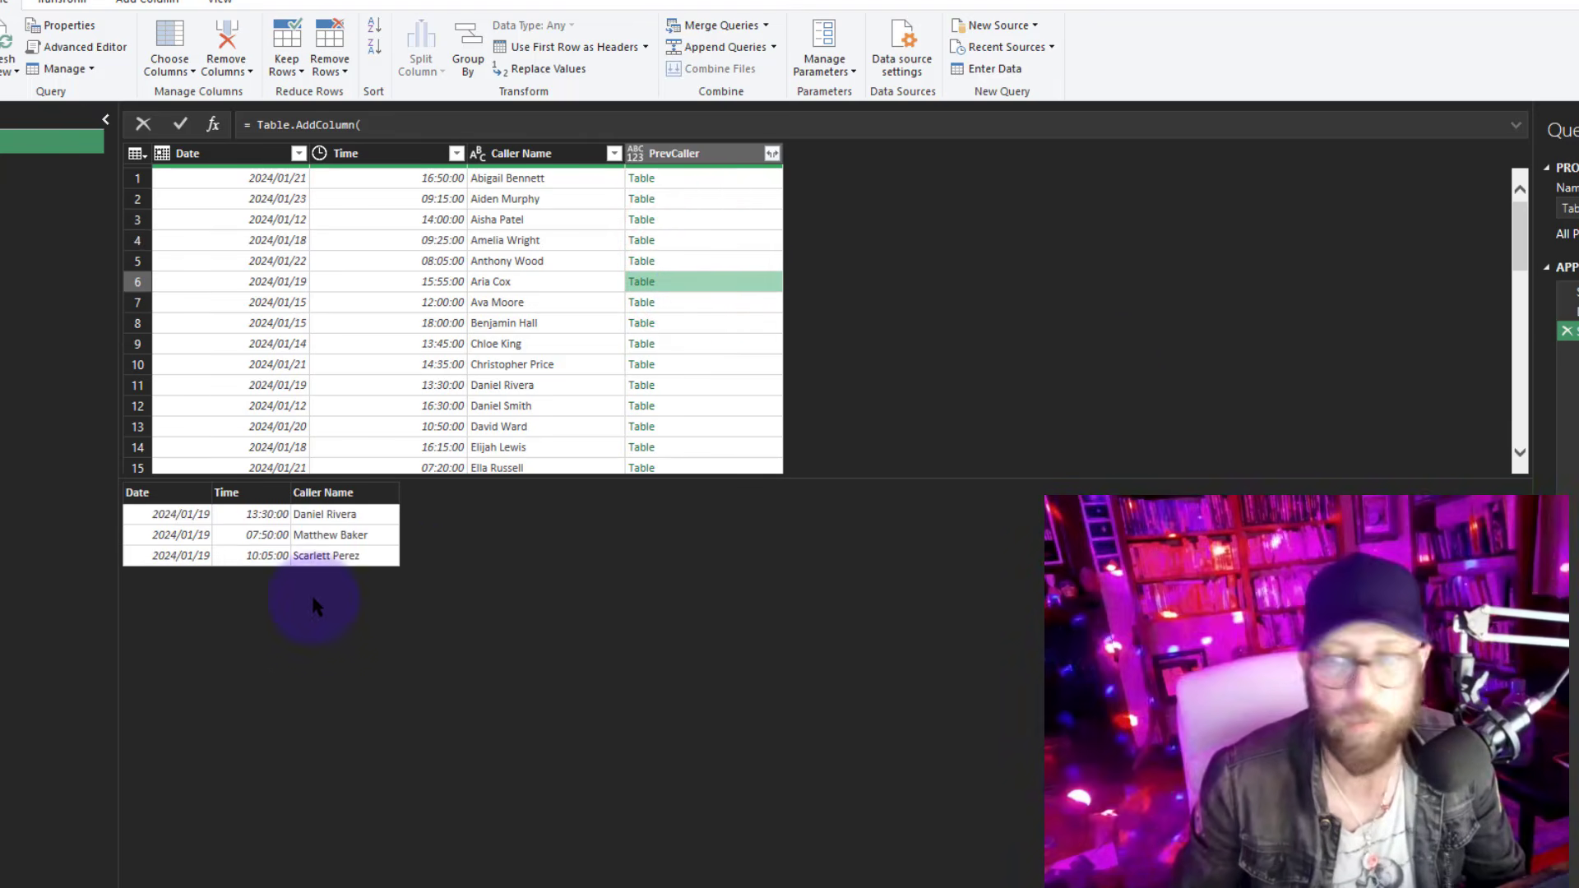
In the M code, open a Table.Sort call after each and place the Table.SelectRows expression on its own indented line as its table
left_click(82, 47)
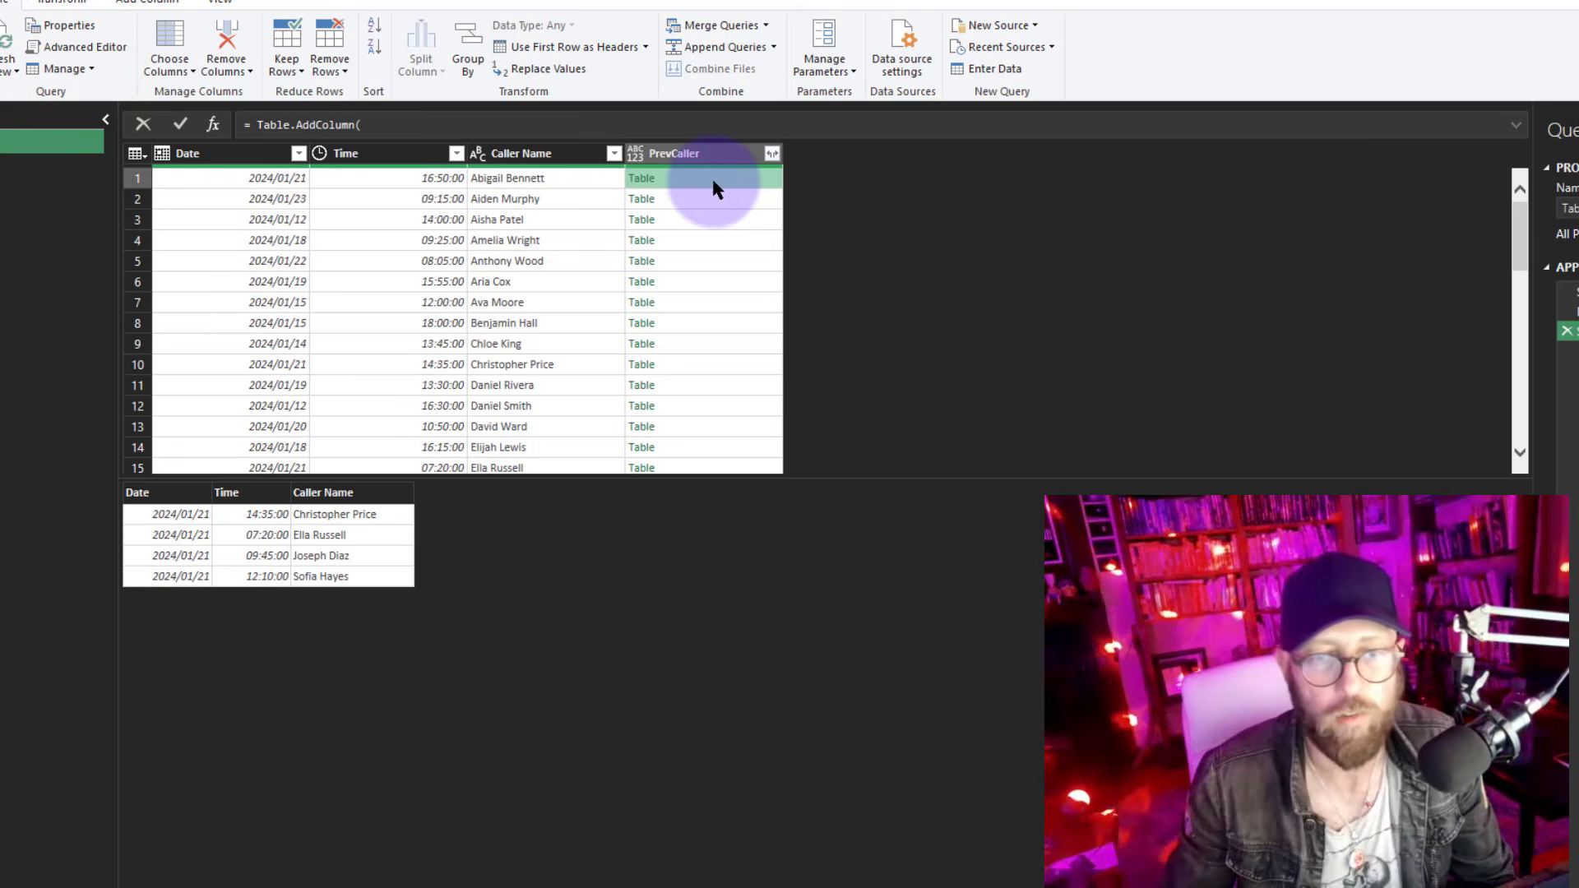
left_click(82, 47)
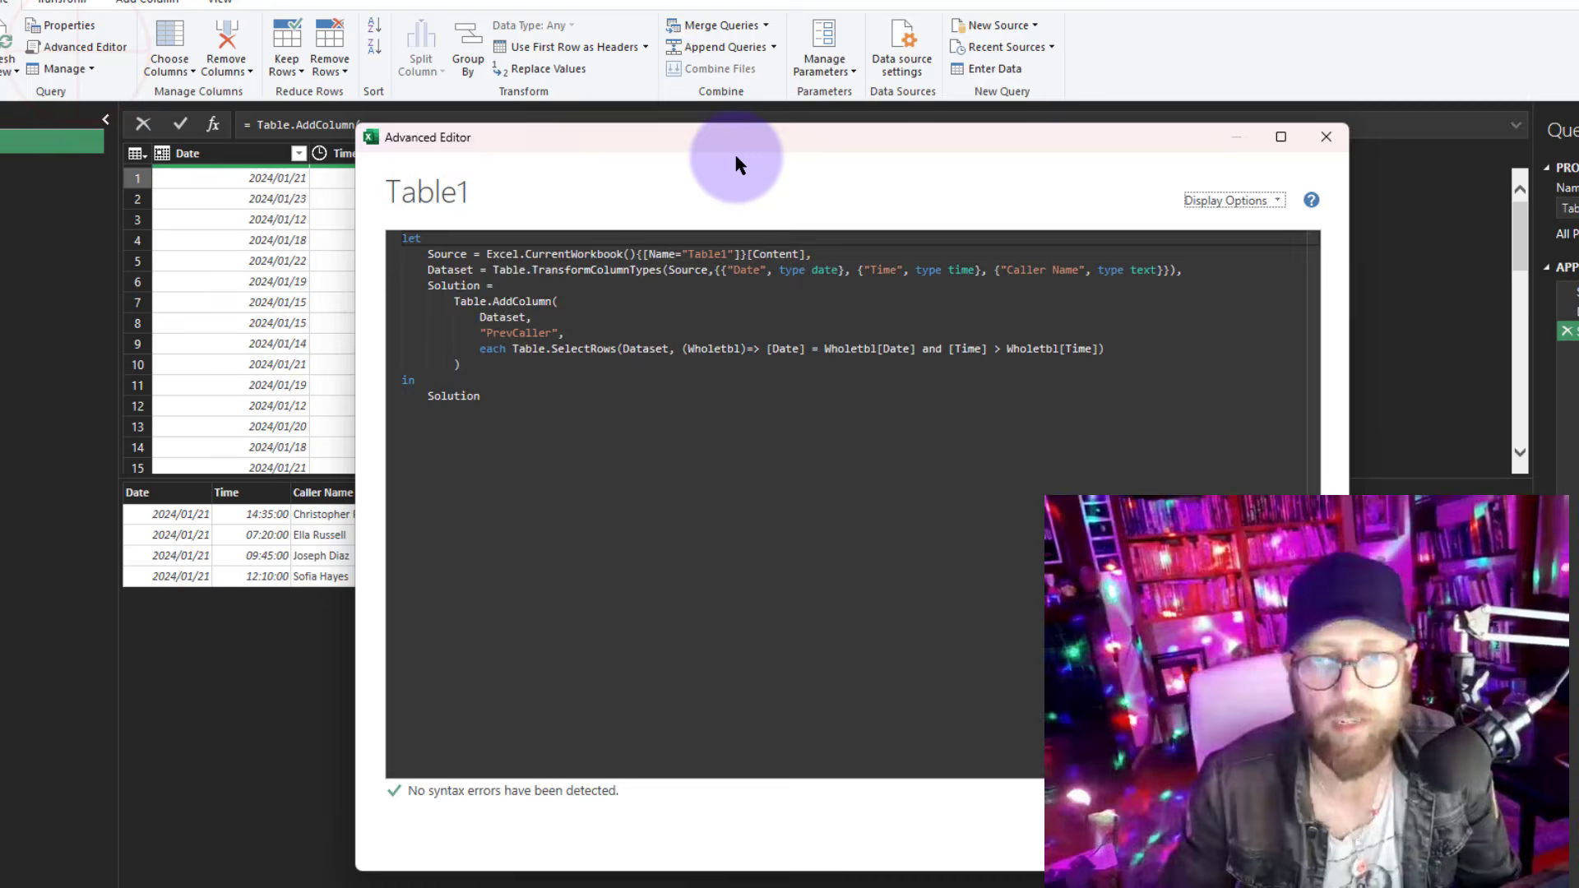
left_click_drag(735, 156, 1098, 61)
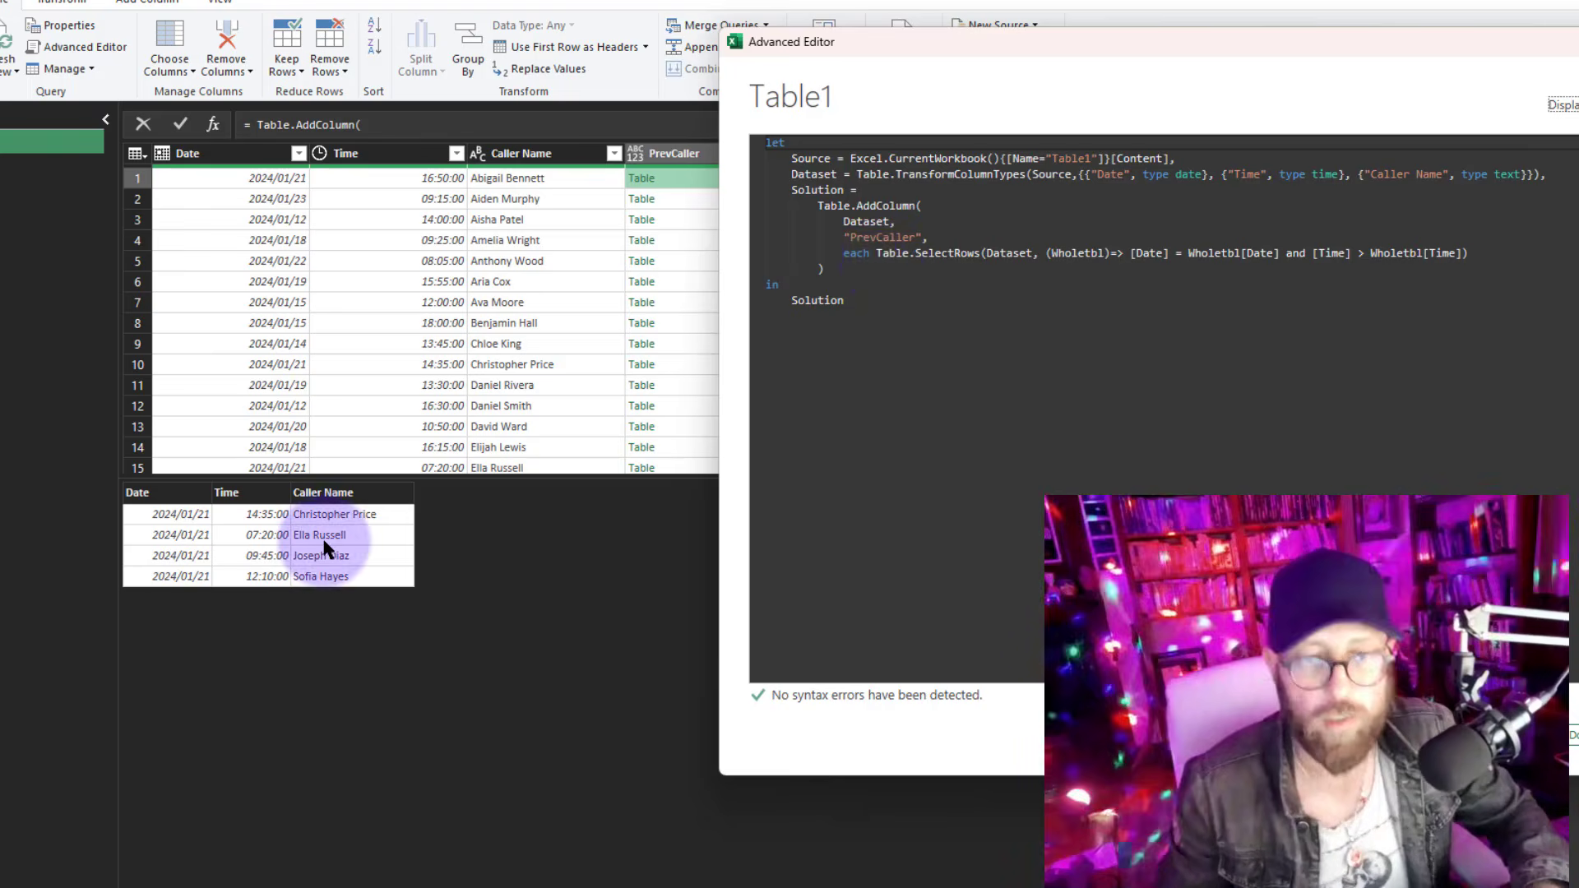
left_click(877, 251)
key("Return")
key("Return")
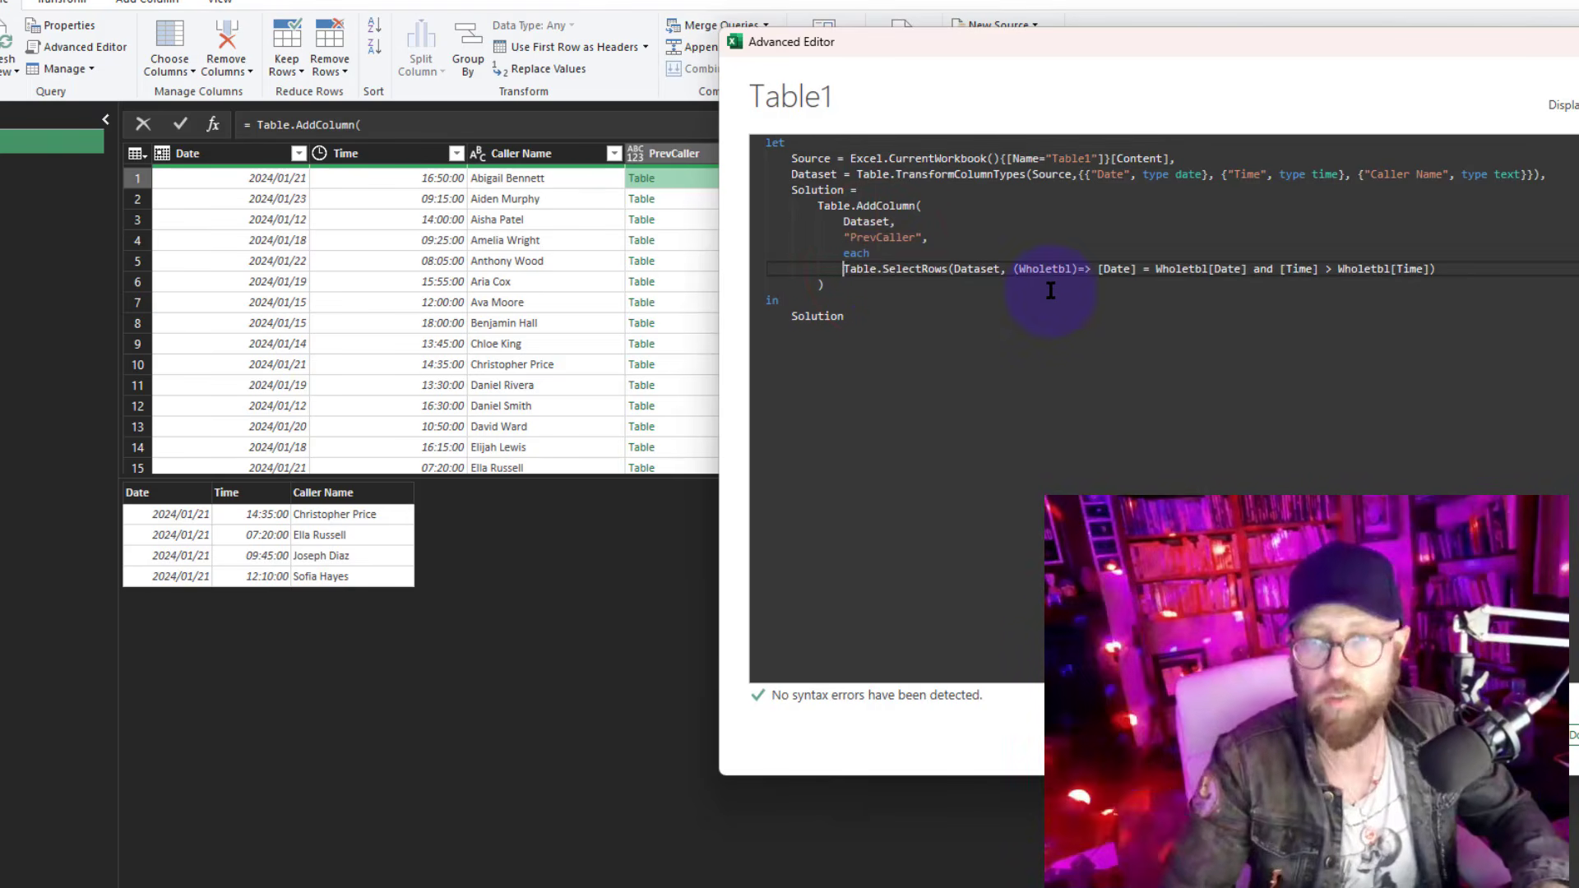
key("Up")
type("Table.Sort")
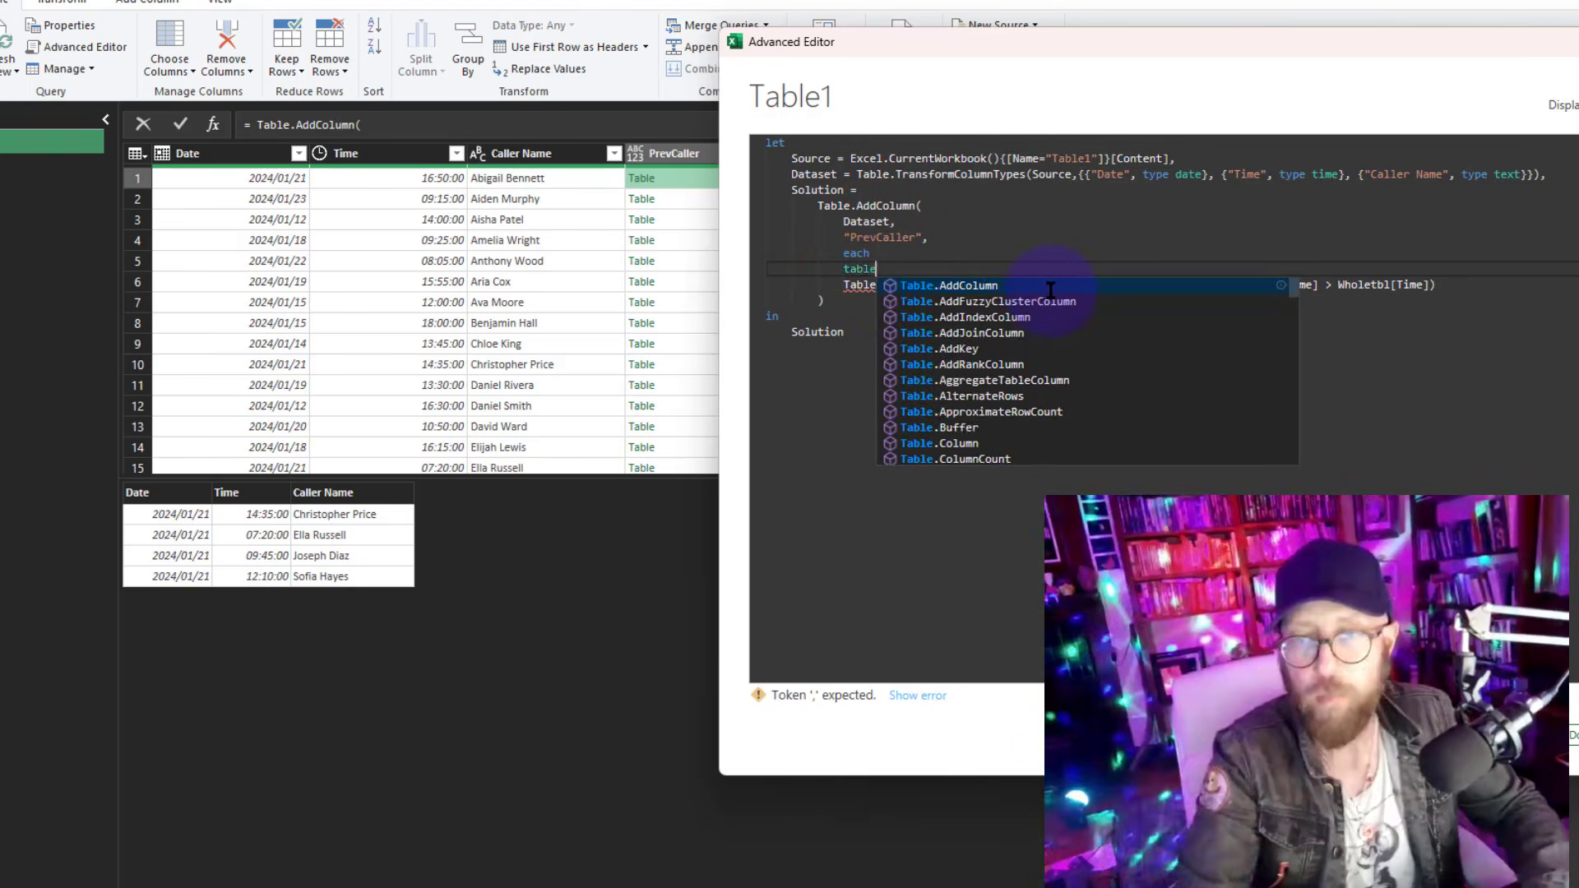
type("(")
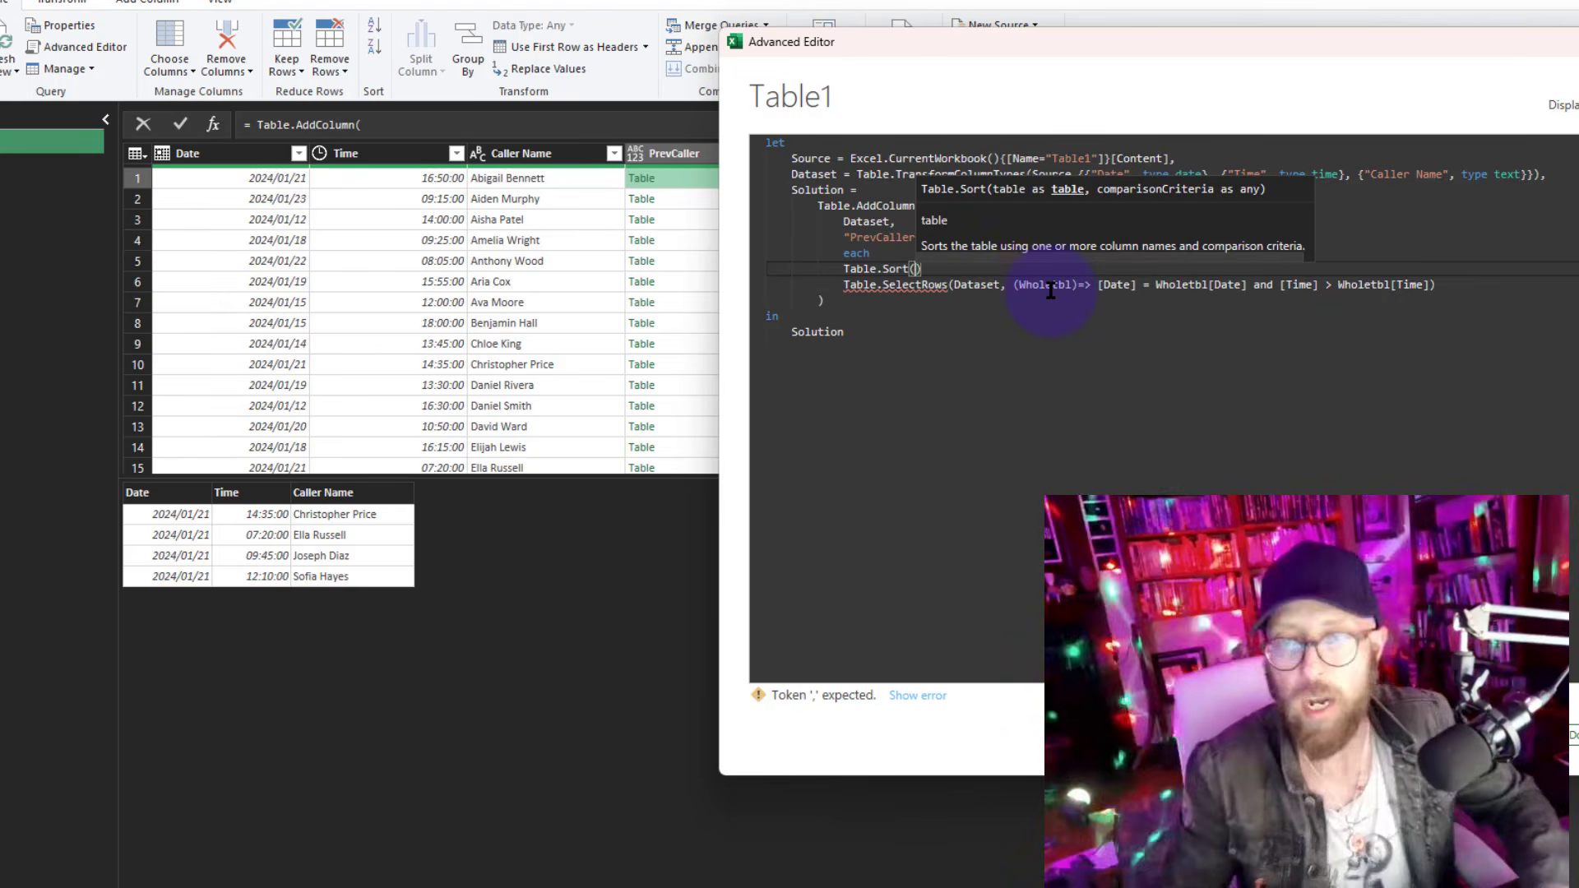
key("Delete")
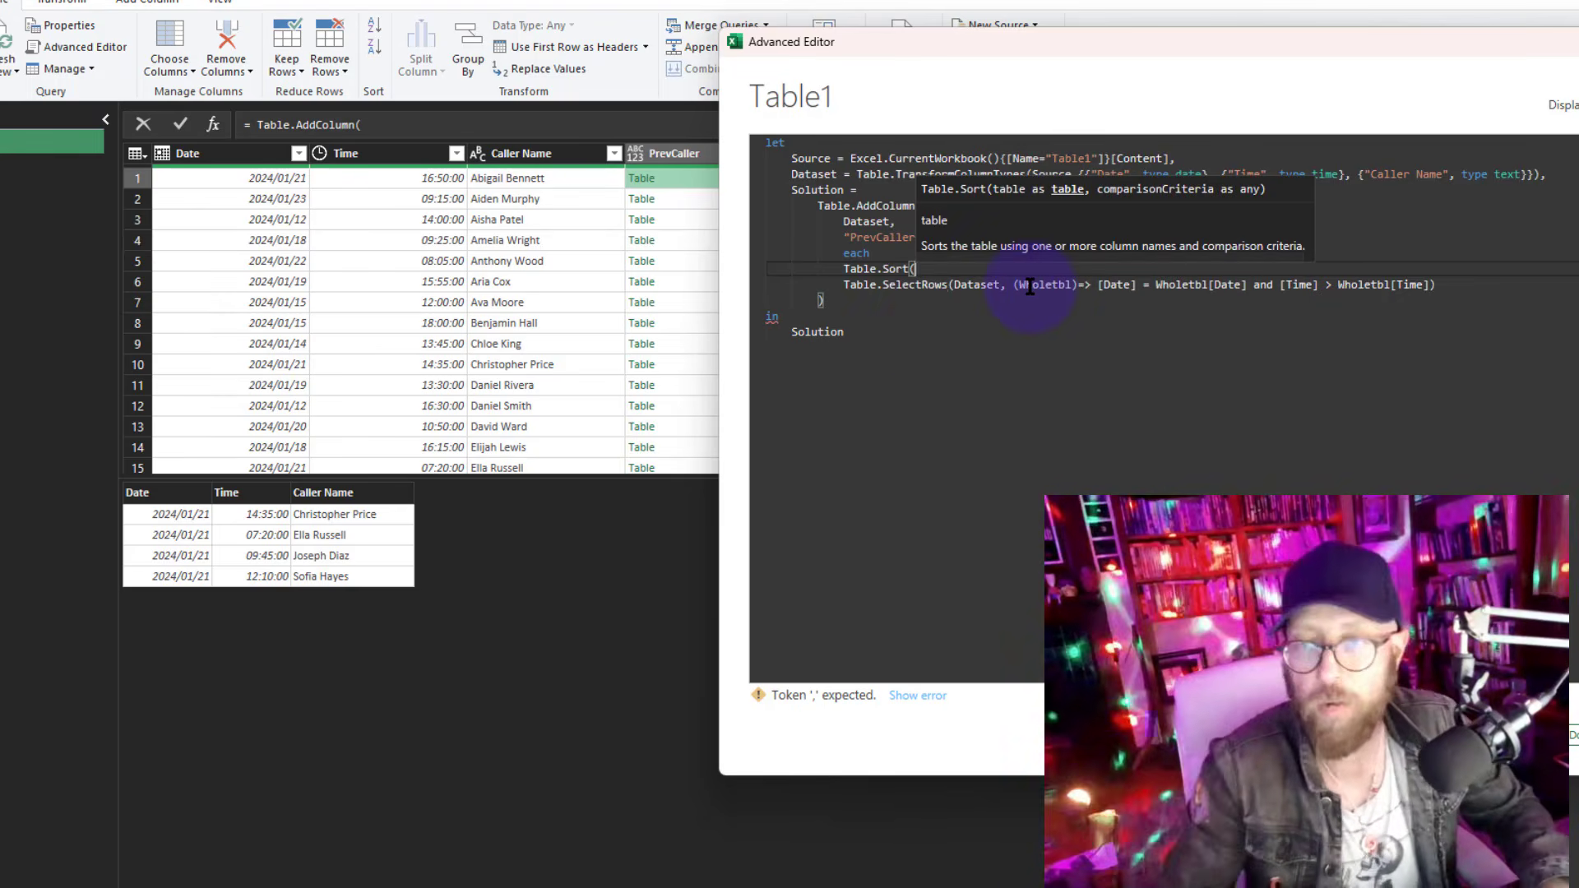
left_click(846, 286)
key("Tab")
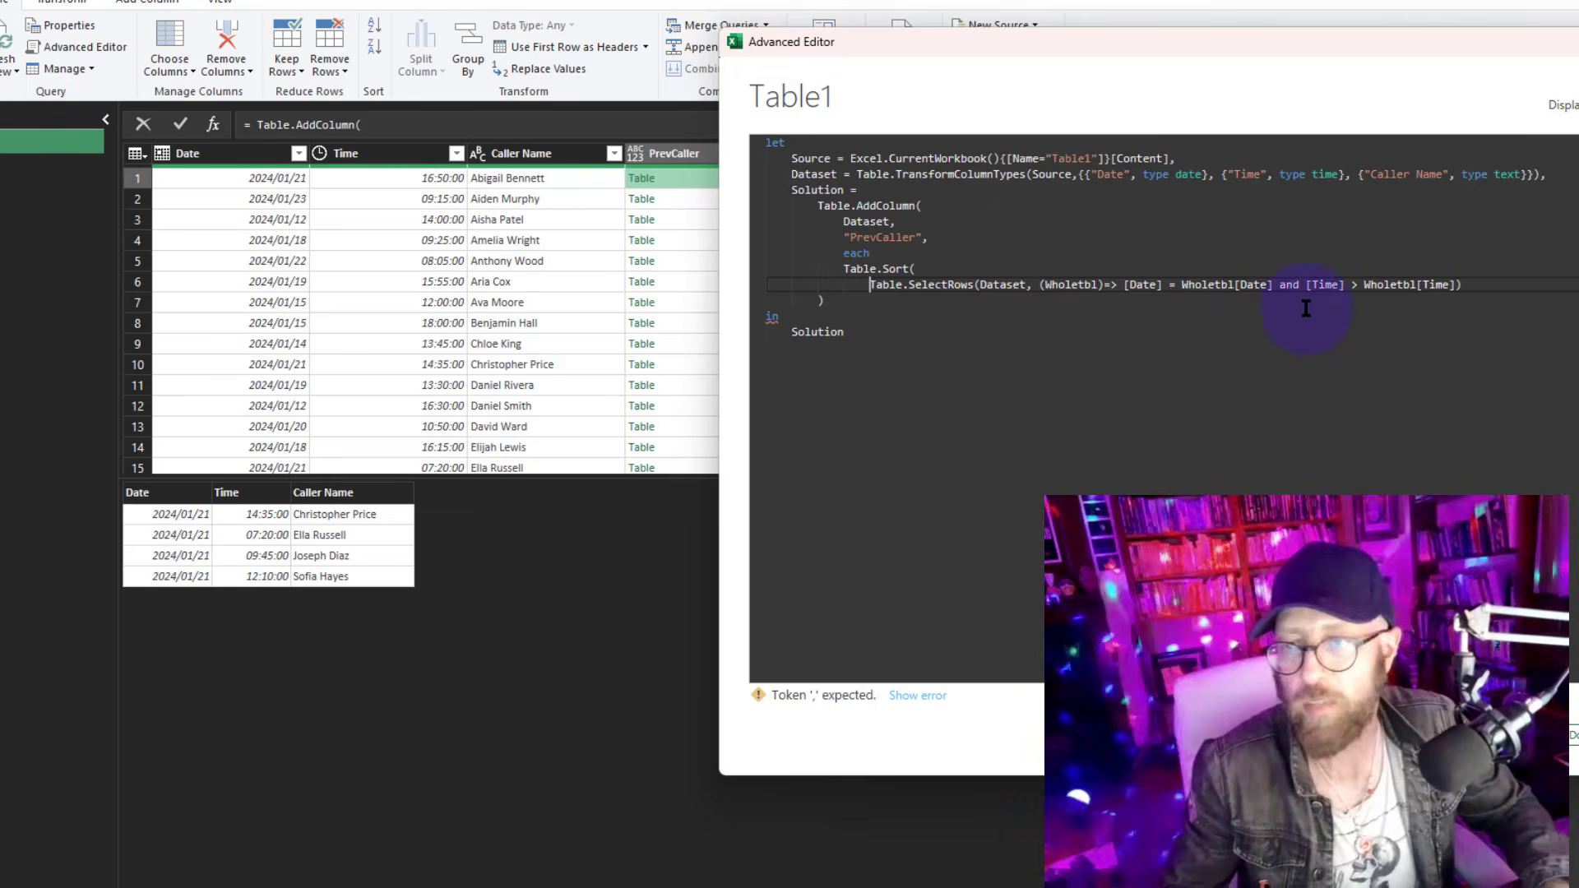
Complete Table.Sort with the criteria {"Time", Order.Descending} on a new line, close the call and save the code
type(",")
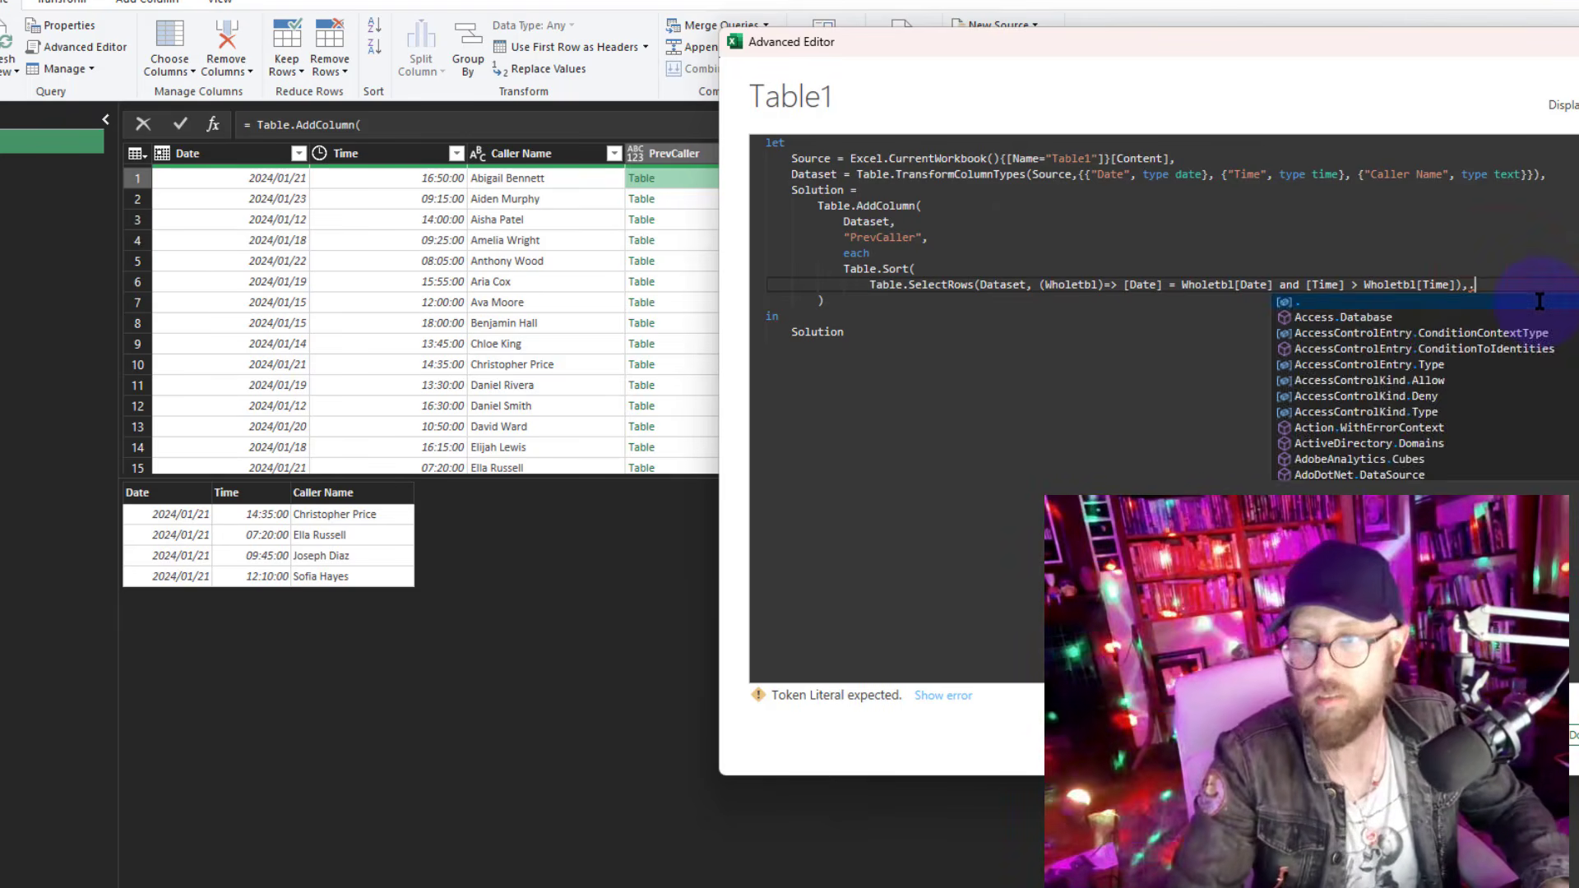
key("Return")
type("{")
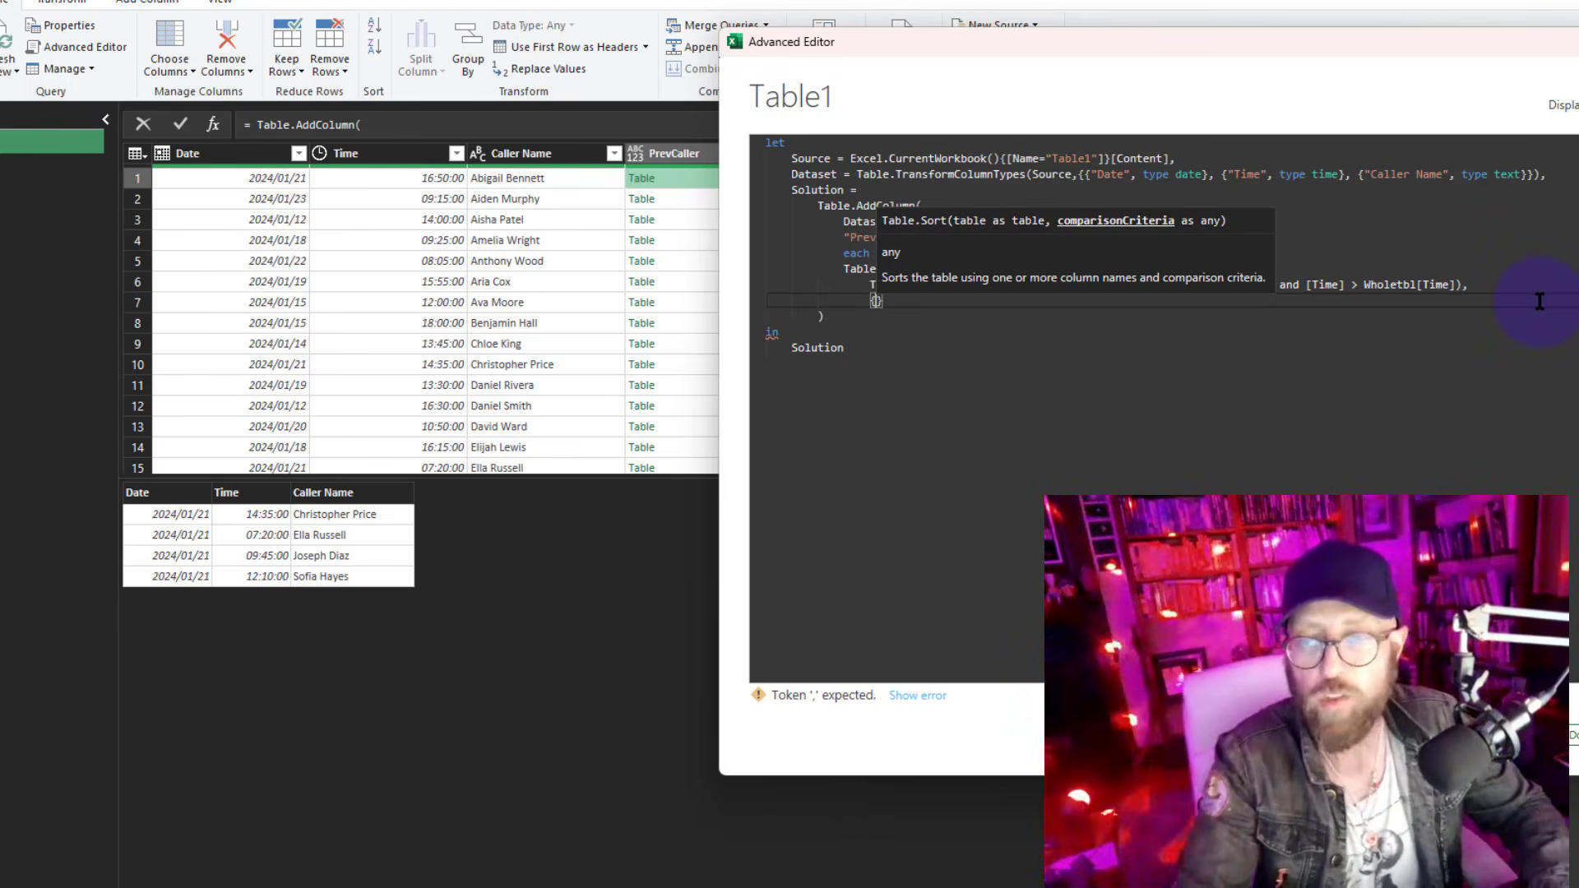
type("\"")
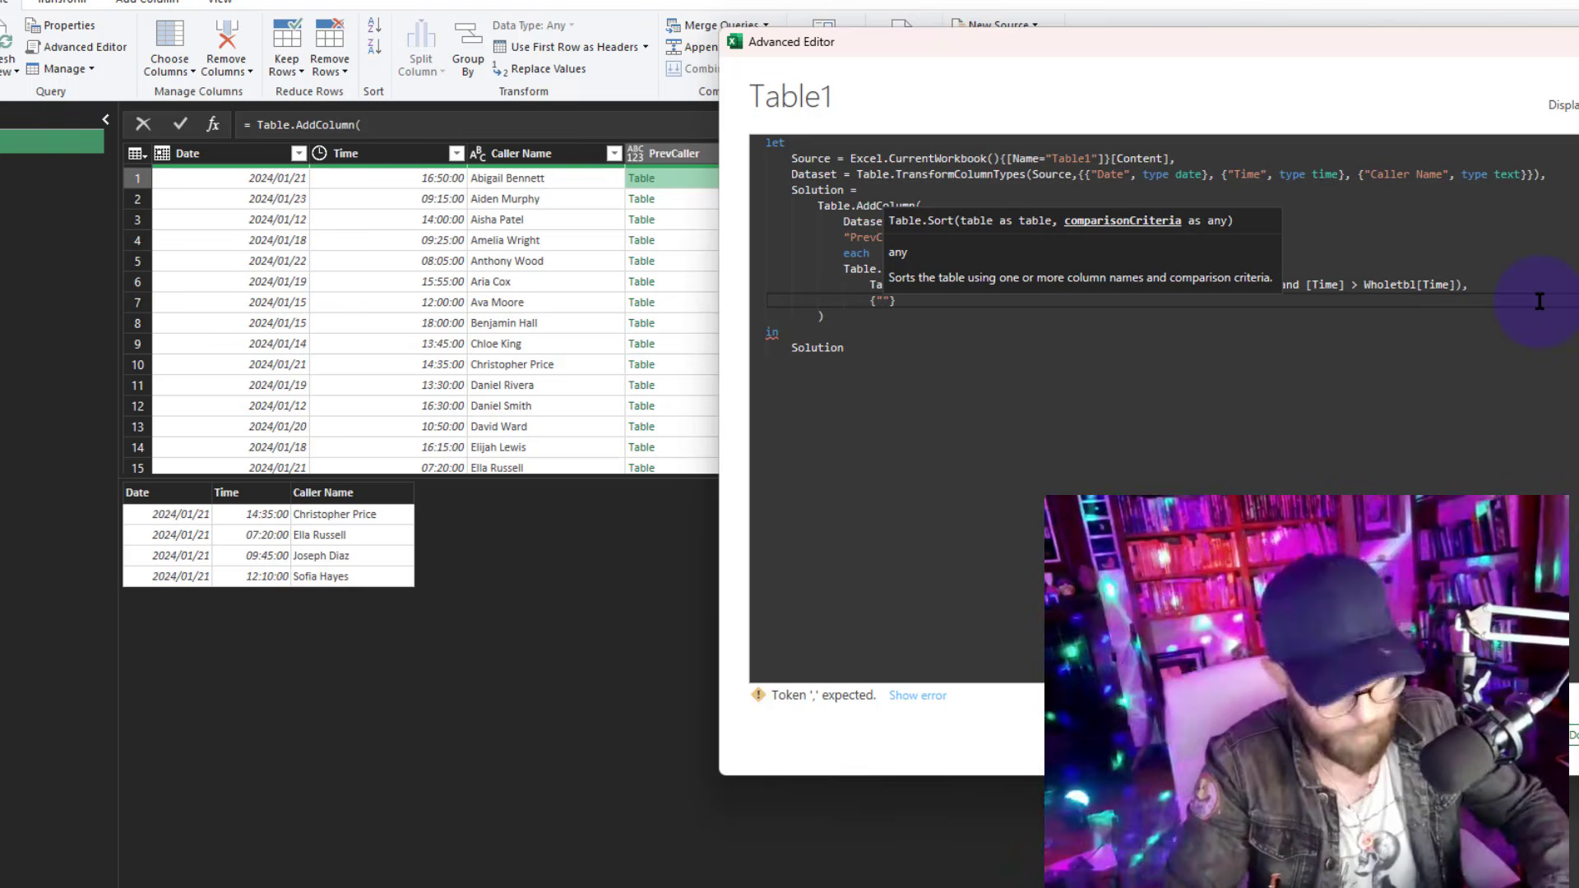
type("Time\",")
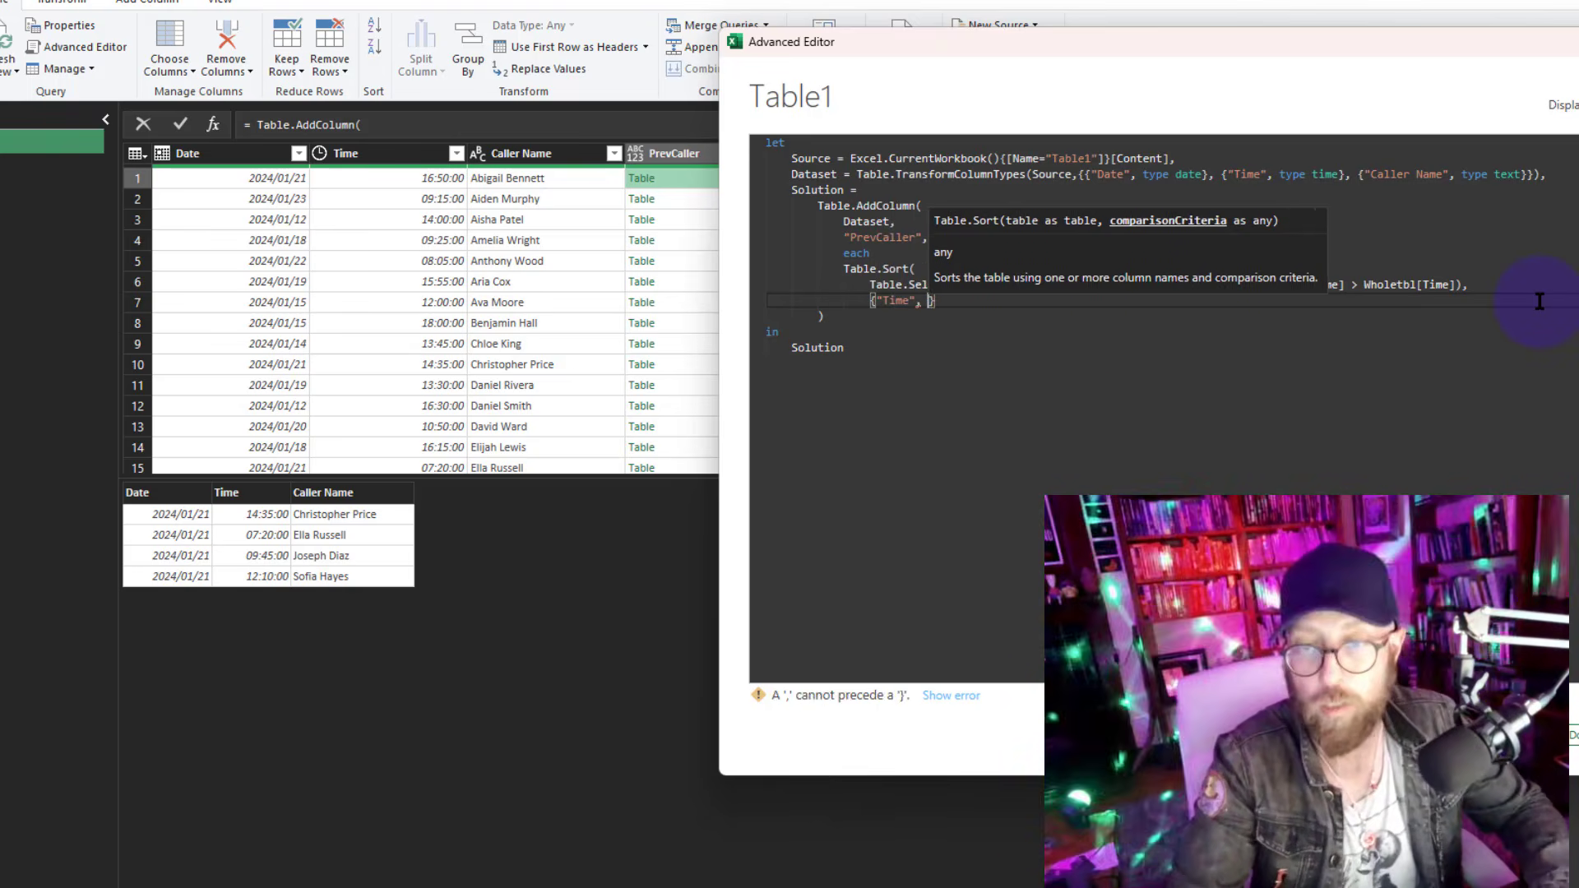
left_click(1071, 302)
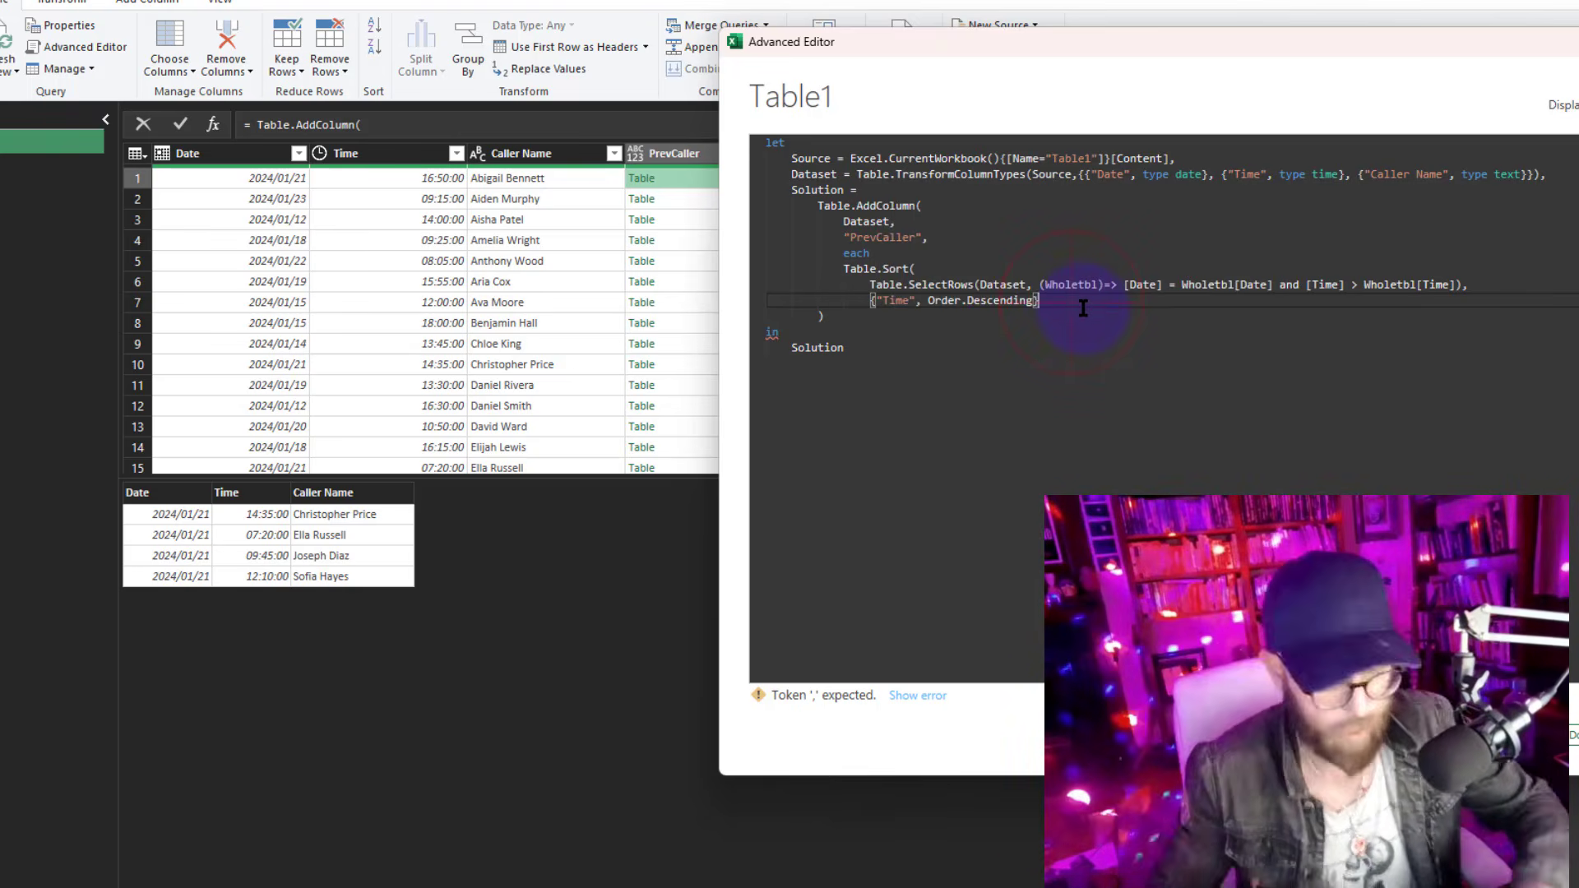
type(")")
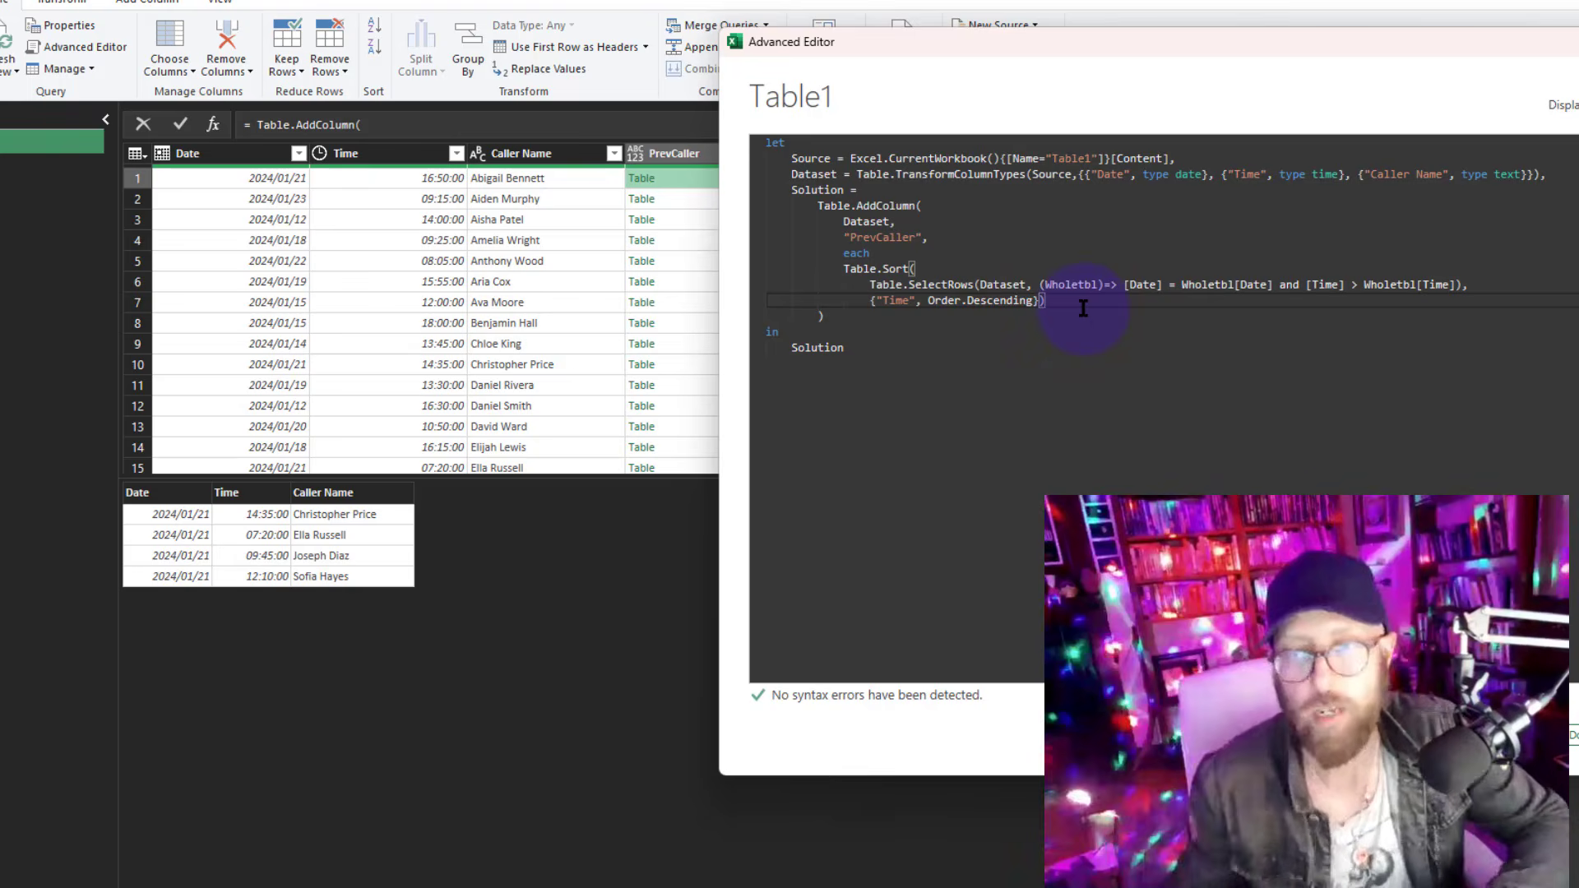
left_click(1572, 731)
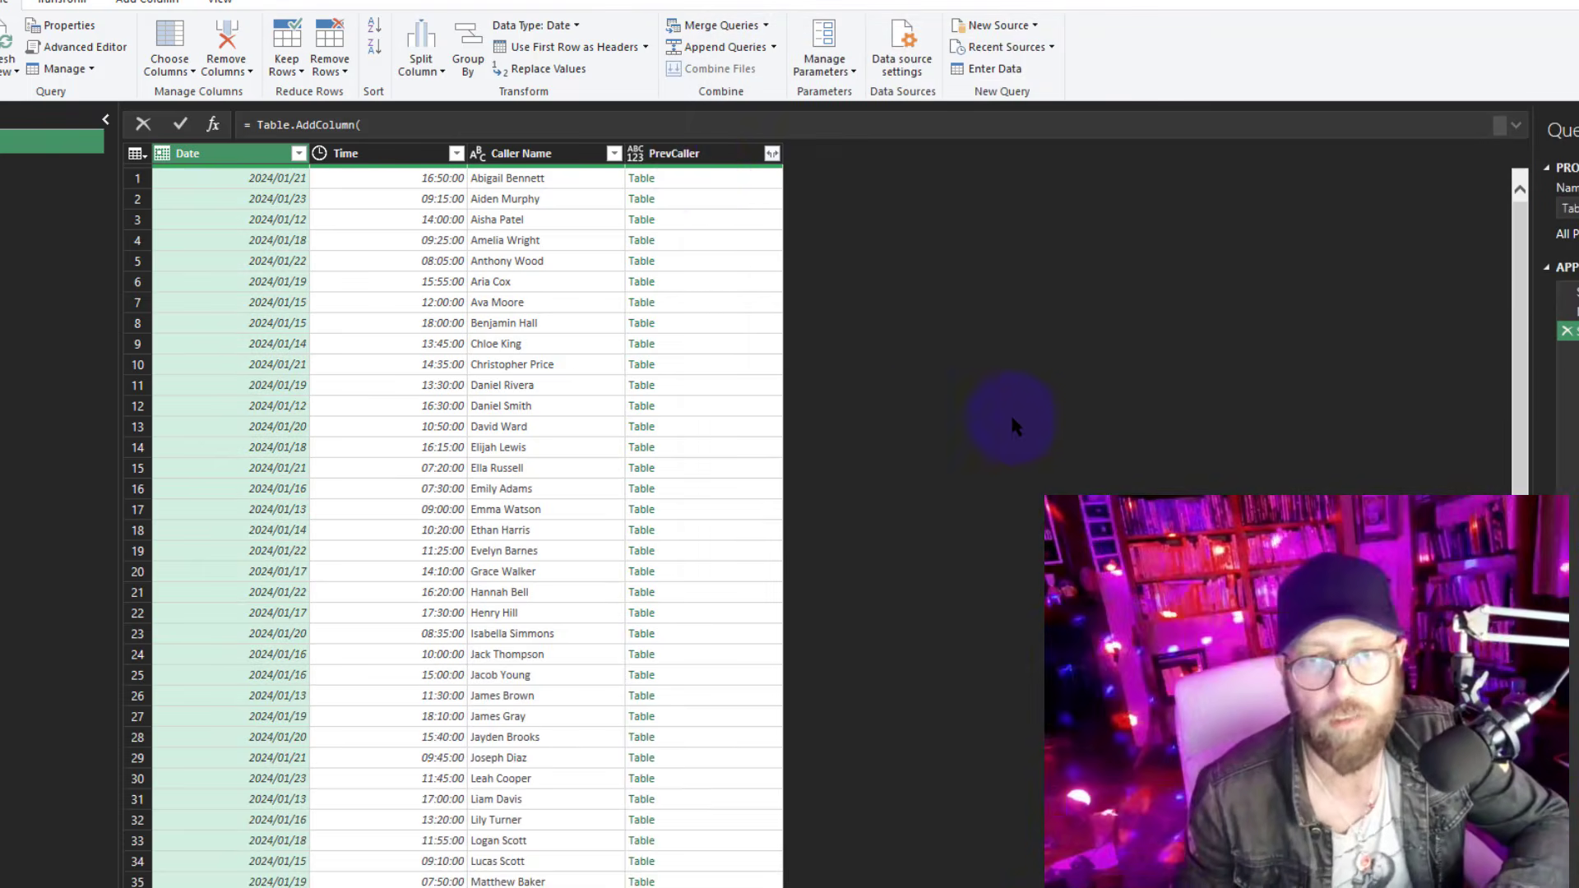
Preview the nested PrevCaller tables of the first three rows and check the order of their times
left_click(704, 175)
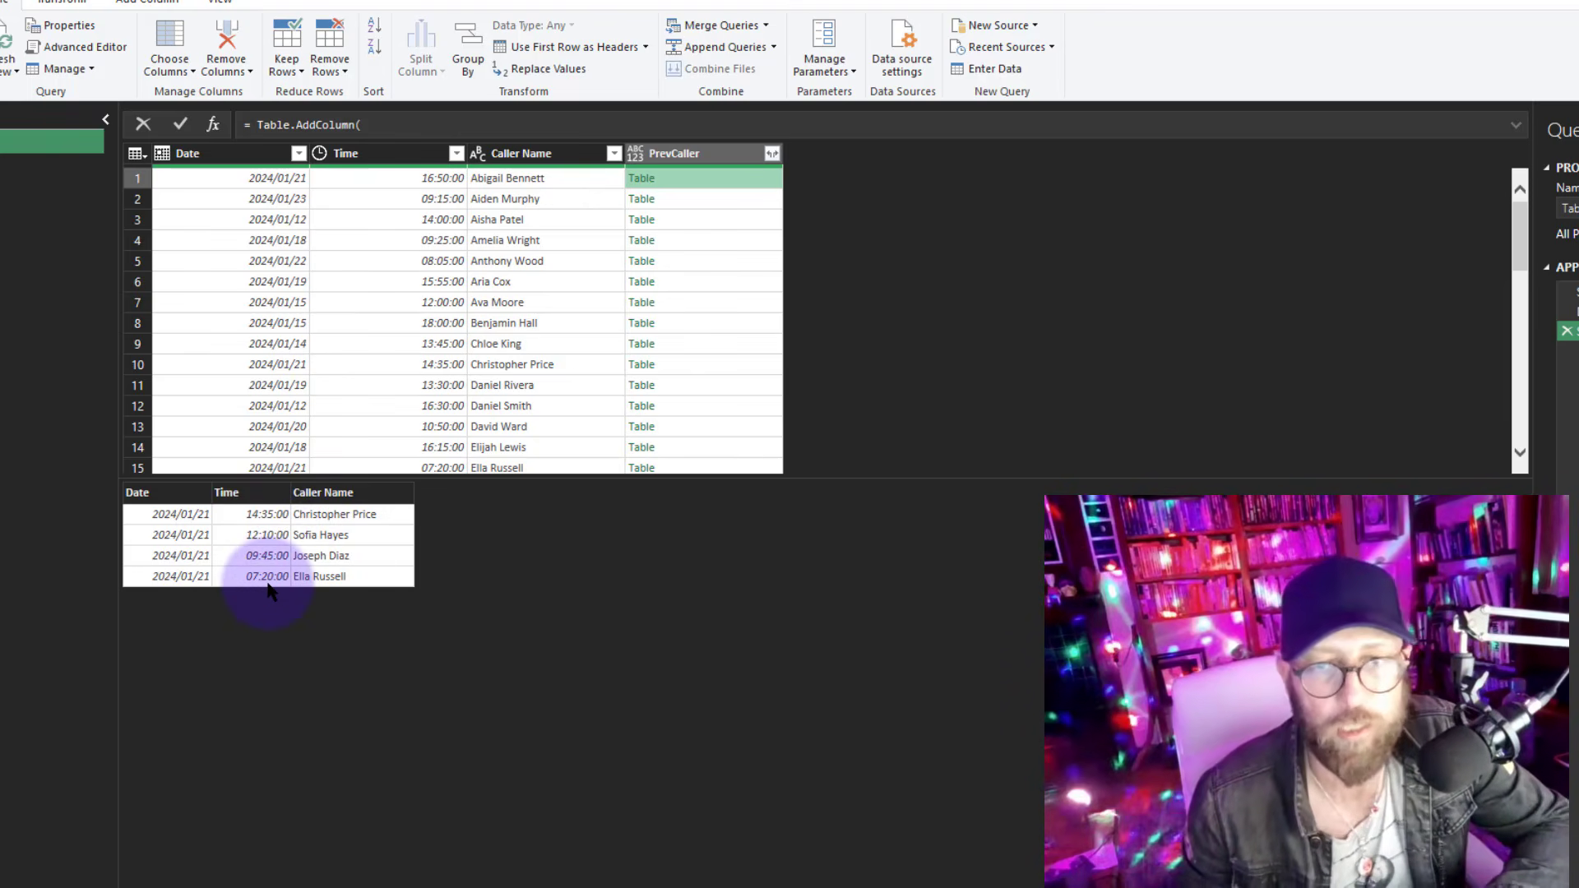
left_click(707, 199)
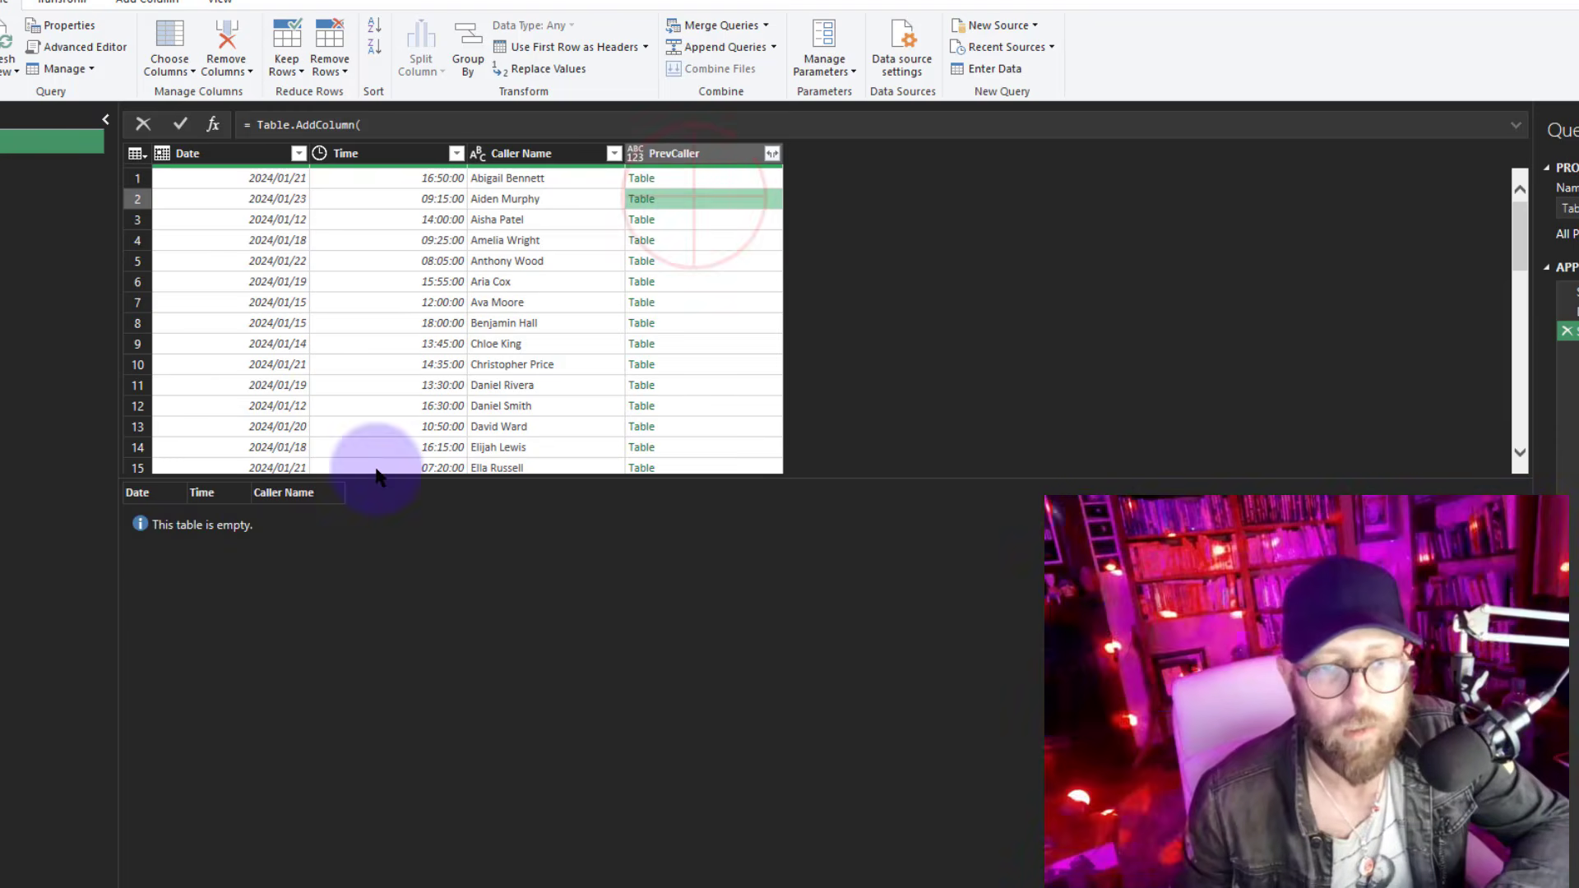
left_click(734, 215)
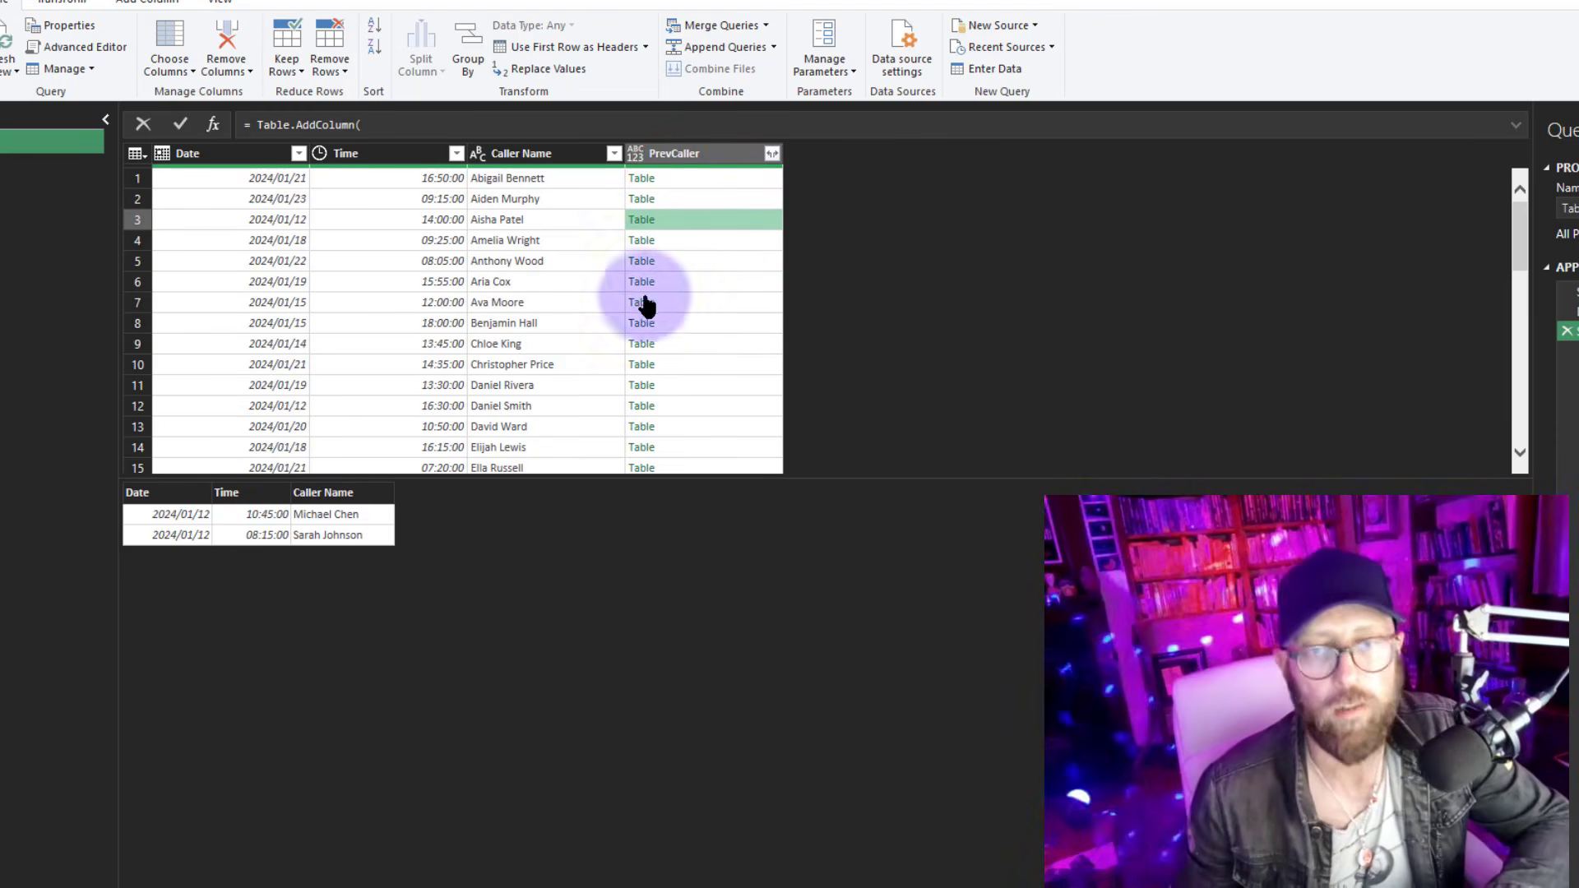
Append [Caller Name] directly after the Table.Sort call in the M code to extract that column, and save the code
left_click(86, 49)
left_click_drag(560, 159, 813, 178)
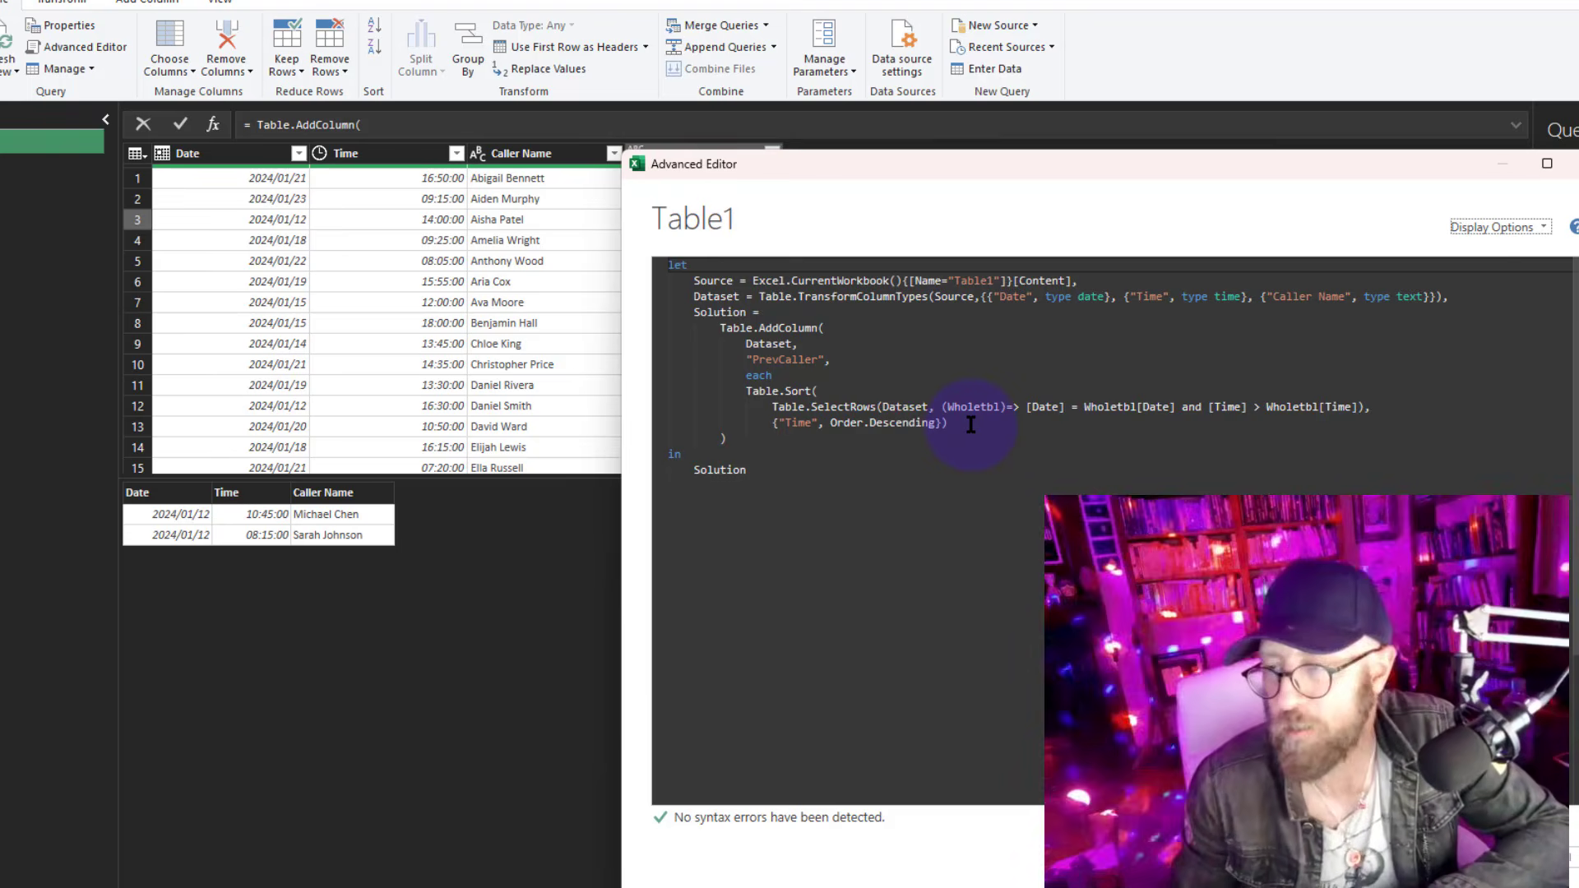
left_click(972, 425)
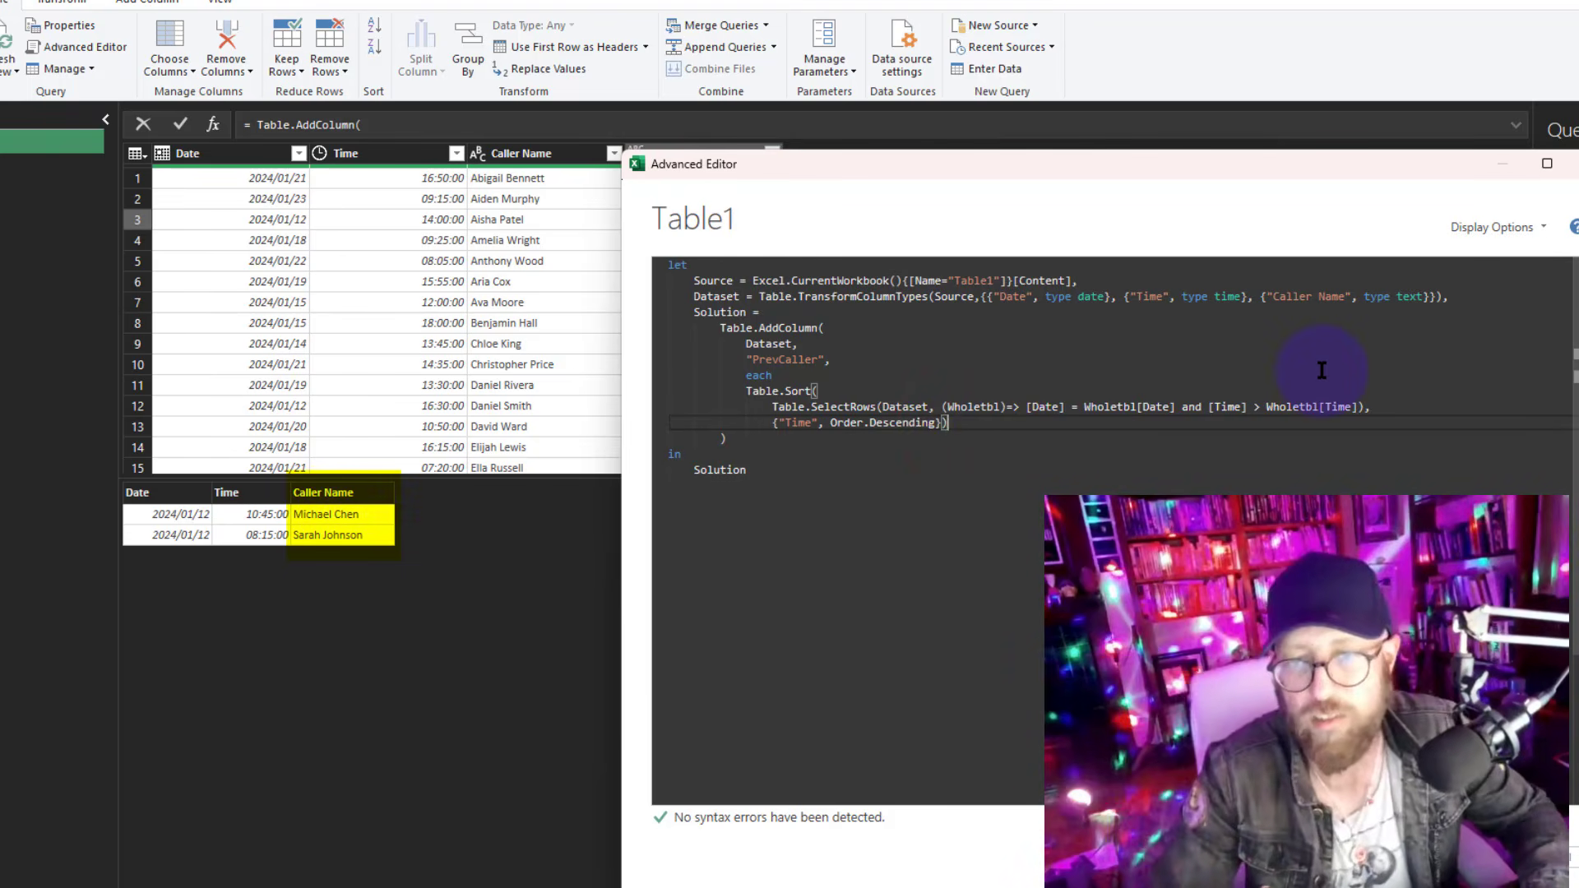
type("[")
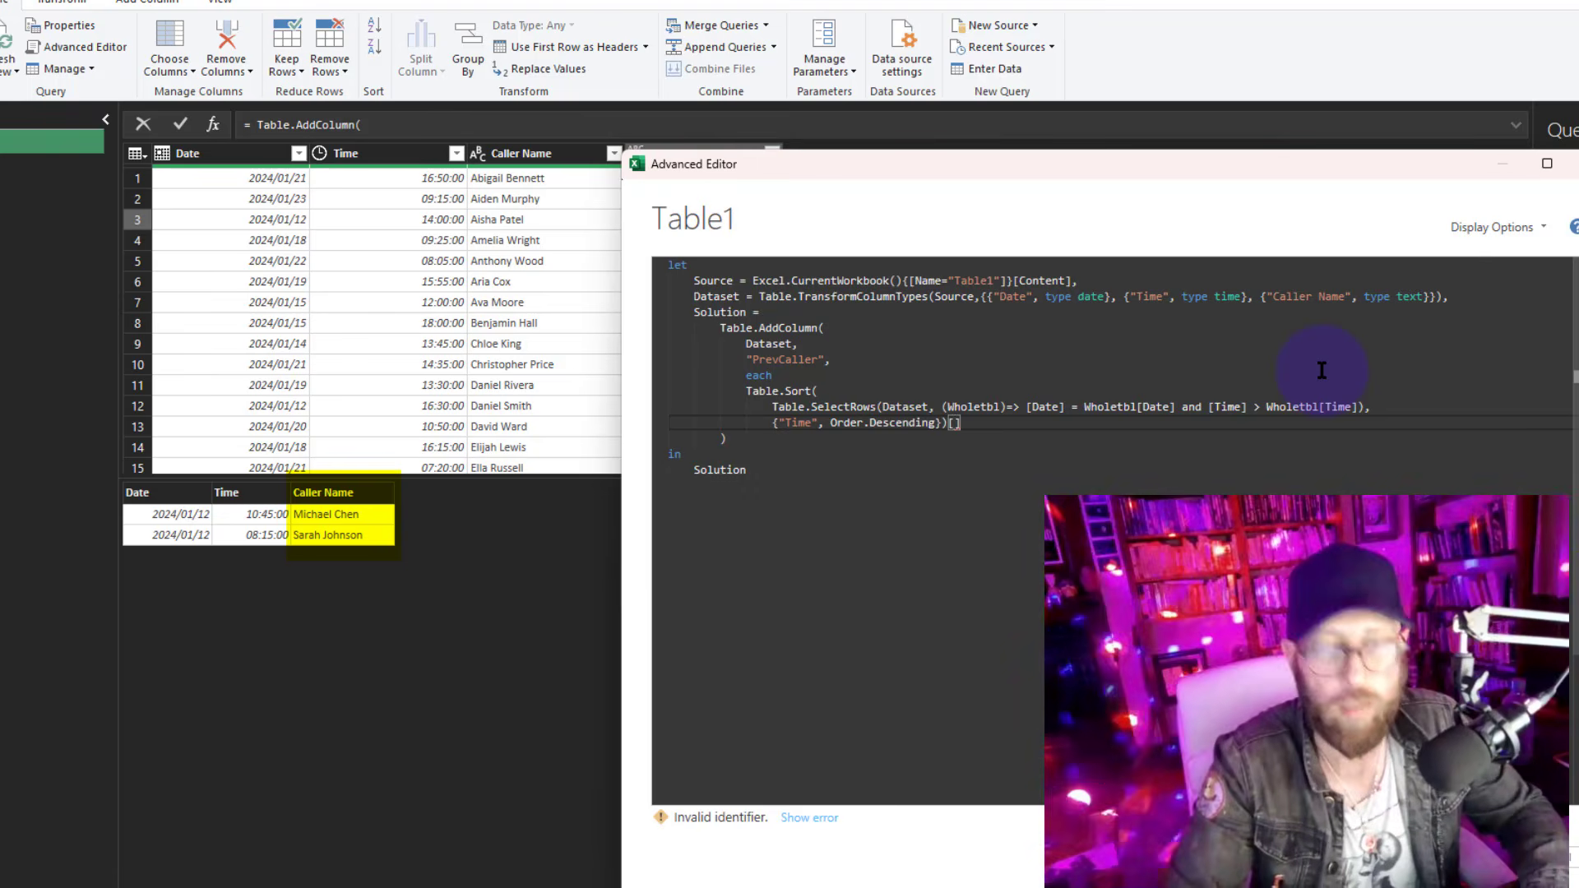
type("Caller Name")
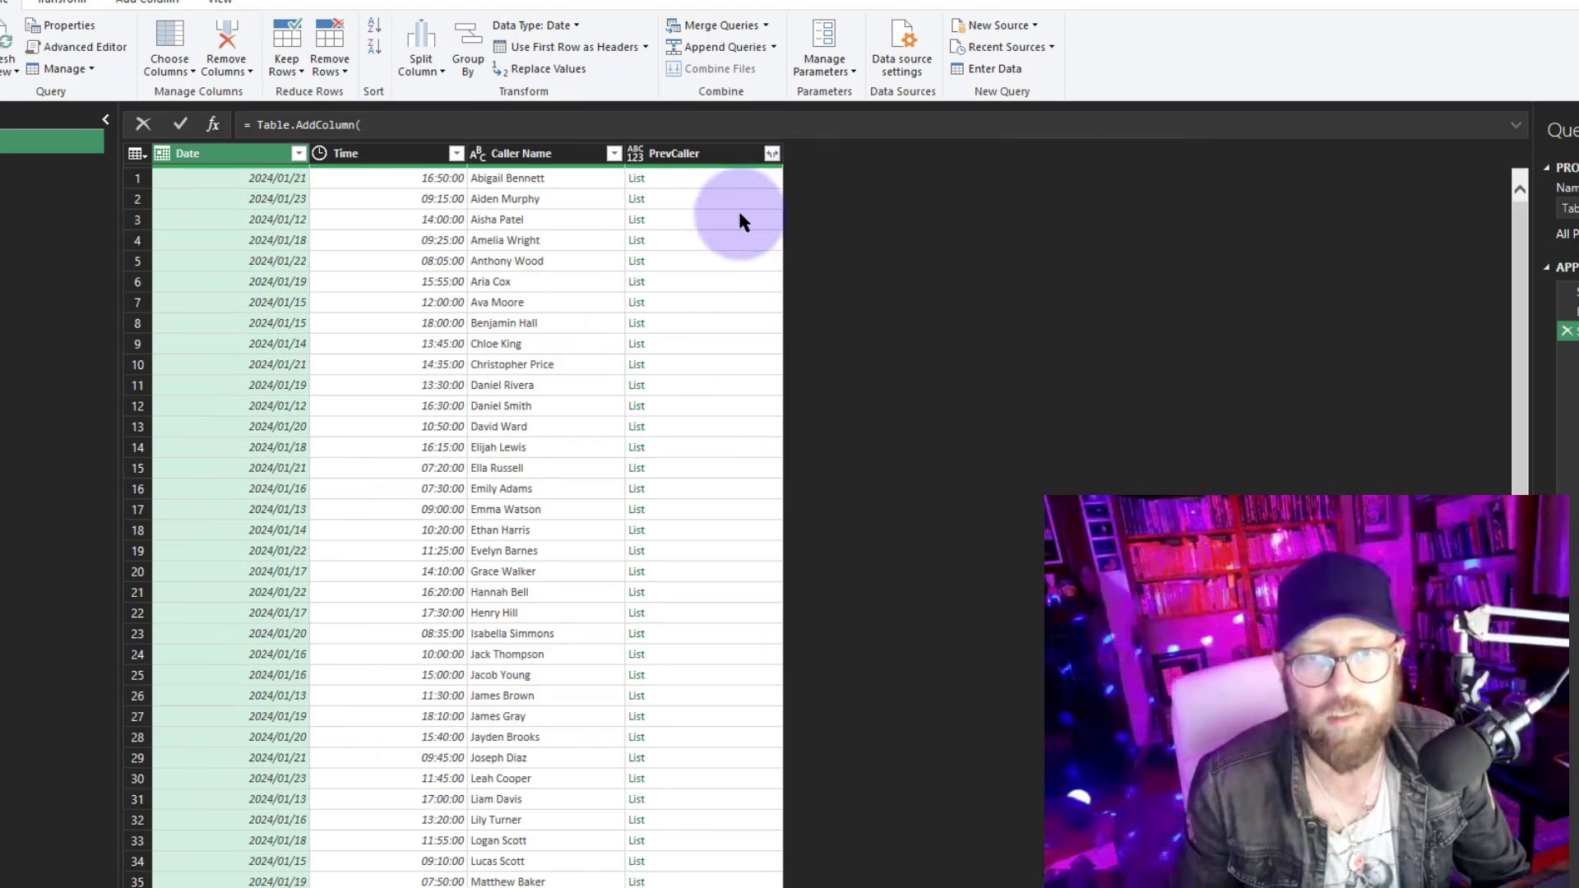
Preview the nested PrevCaller lists of several rows, finishing with the caller list of the first row
left_click(695, 178)
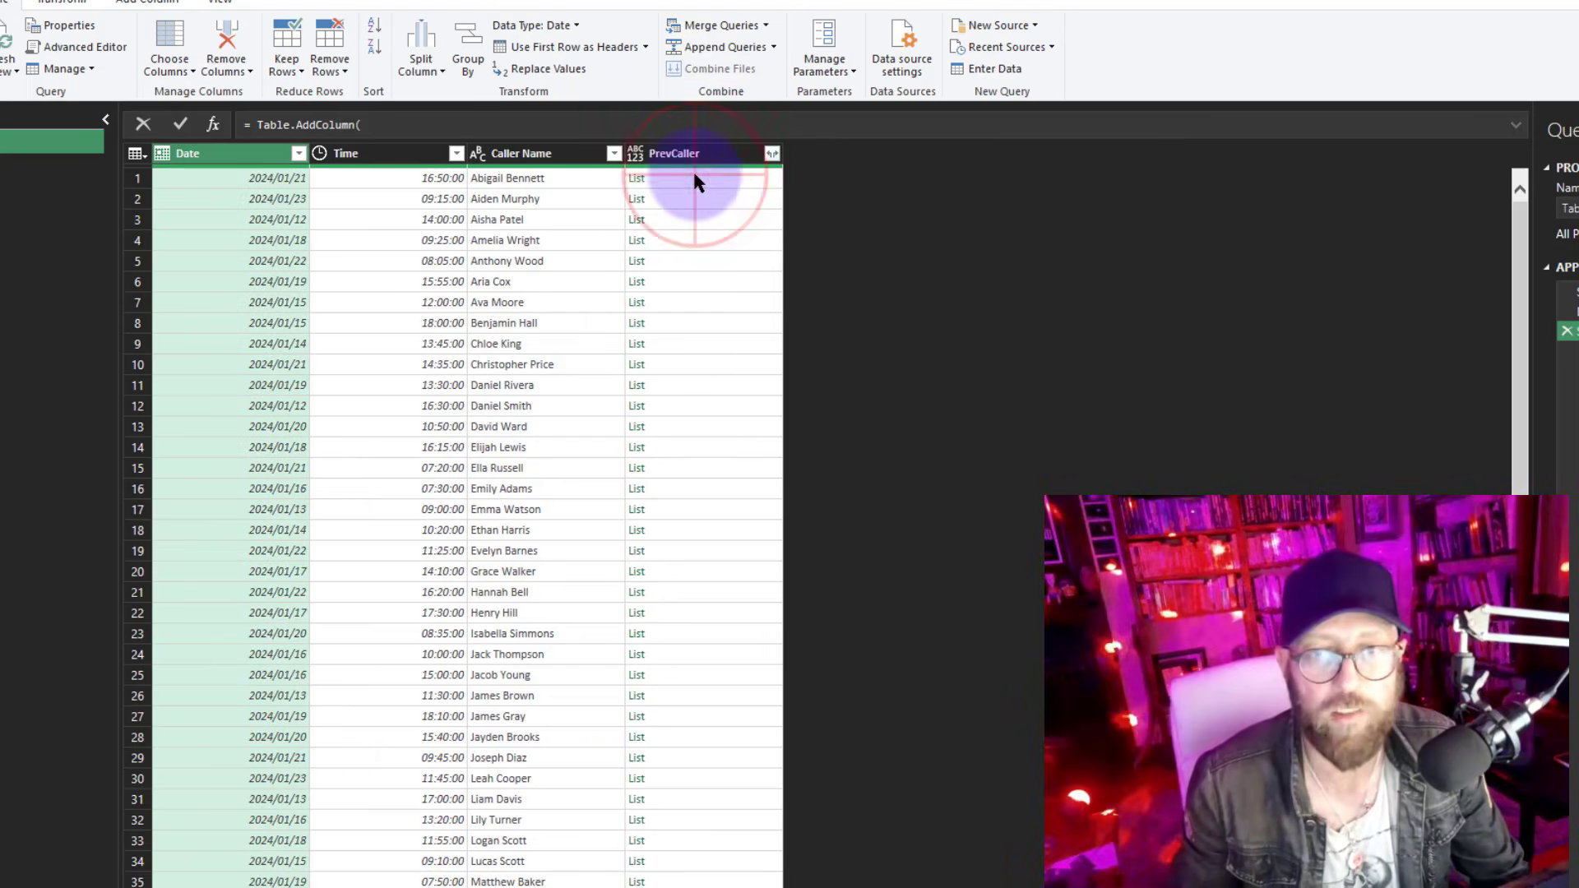
left_click(712, 198)
left_click(708, 219)
left_click(709, 260)
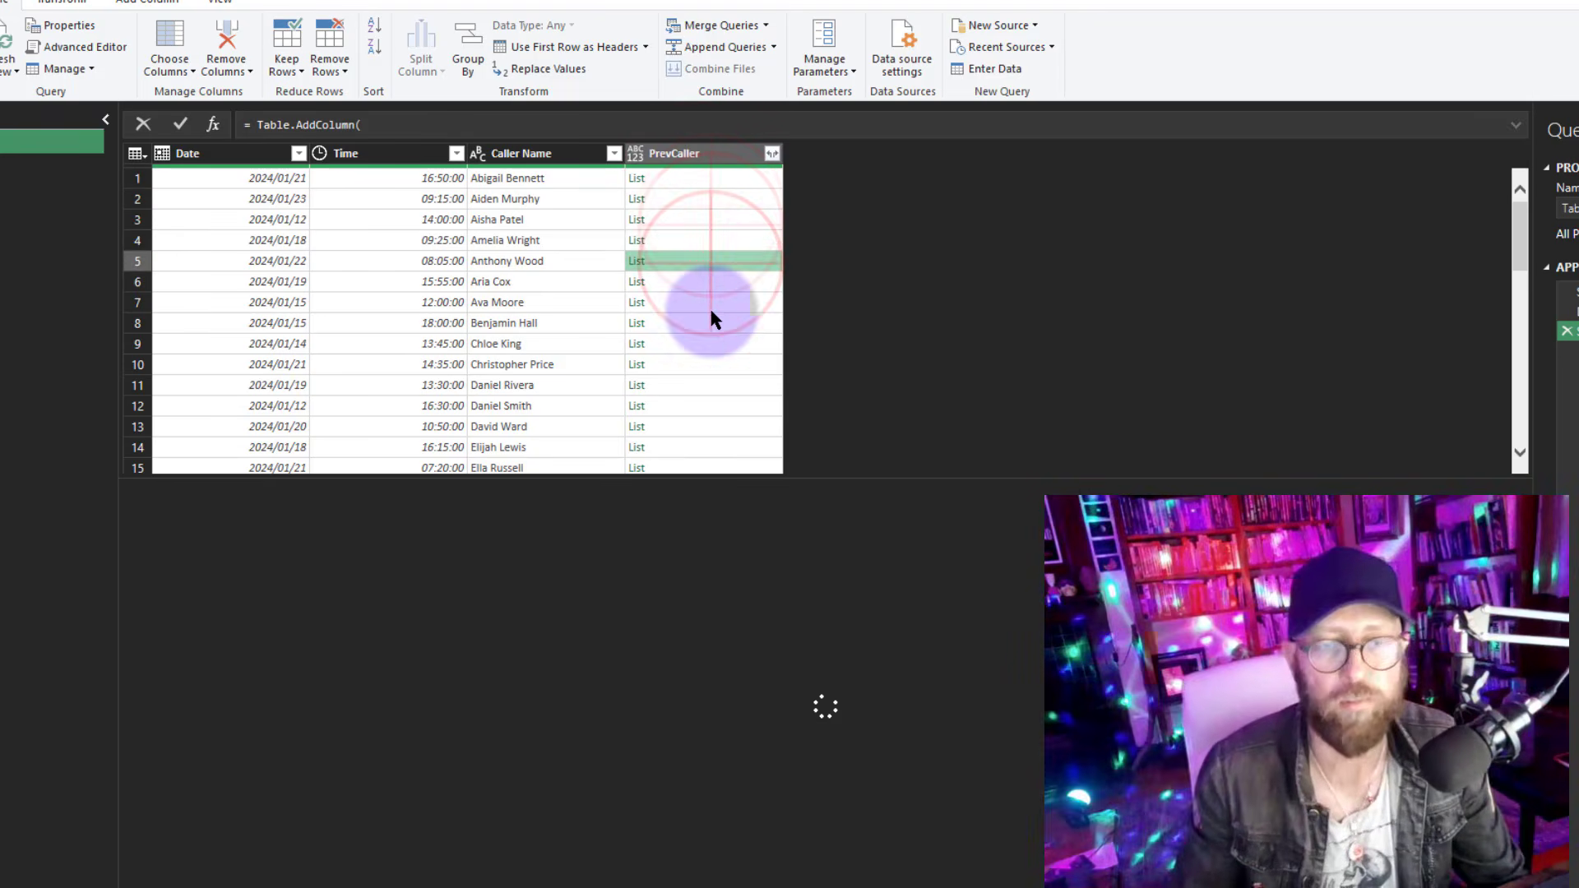
left_click(710, 322)
left_click(722, 177)
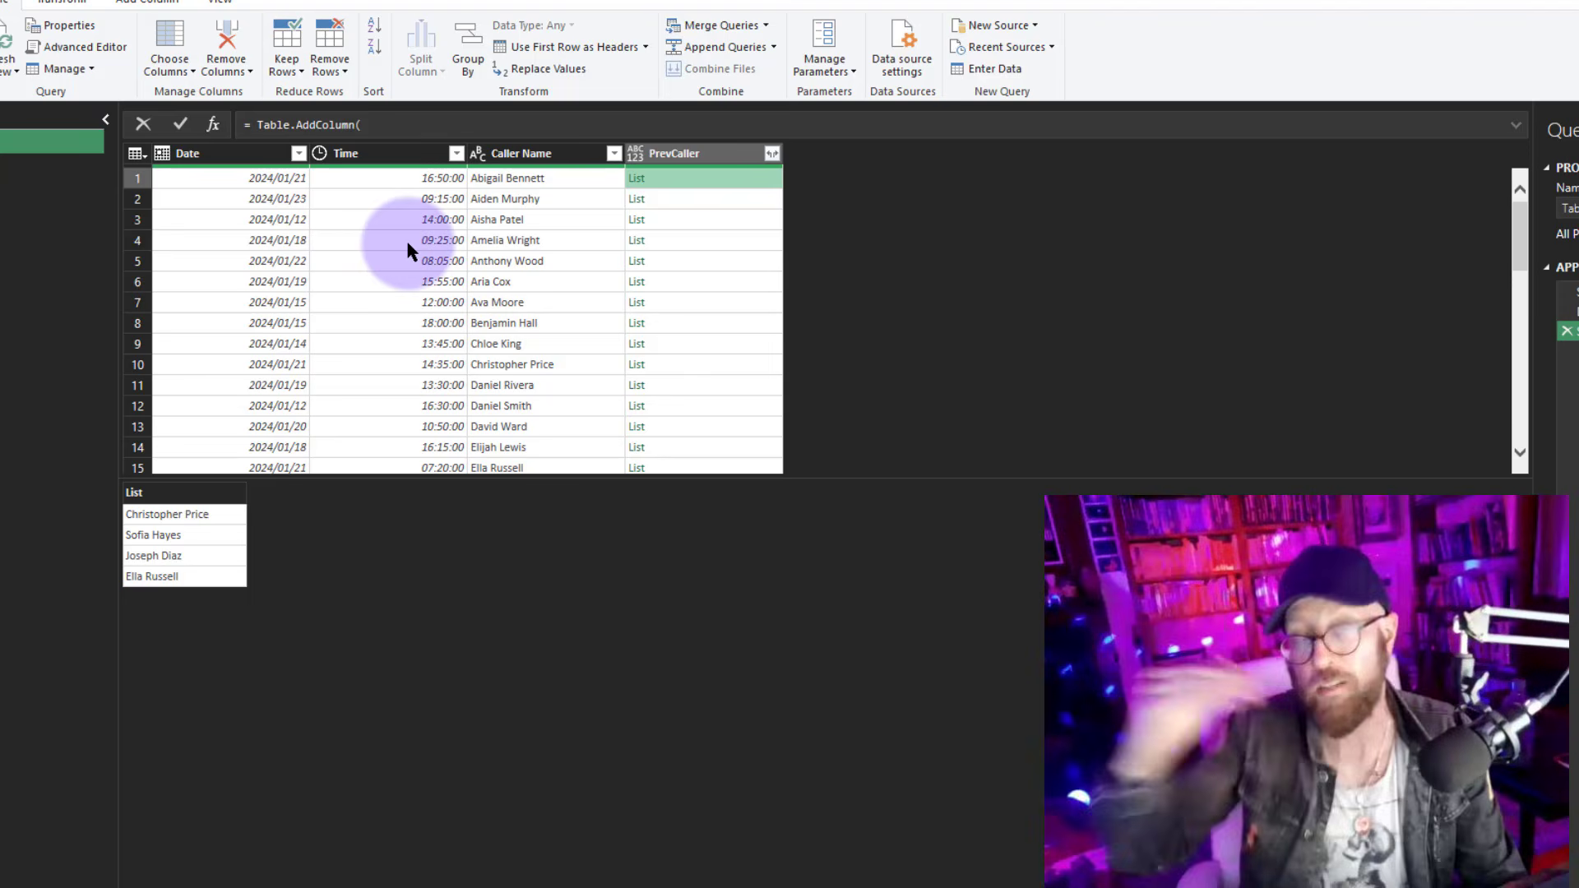
Append {0} directly after [Caller Name] in the M code to take the list's first item, and save the code
left_click(70, 46)
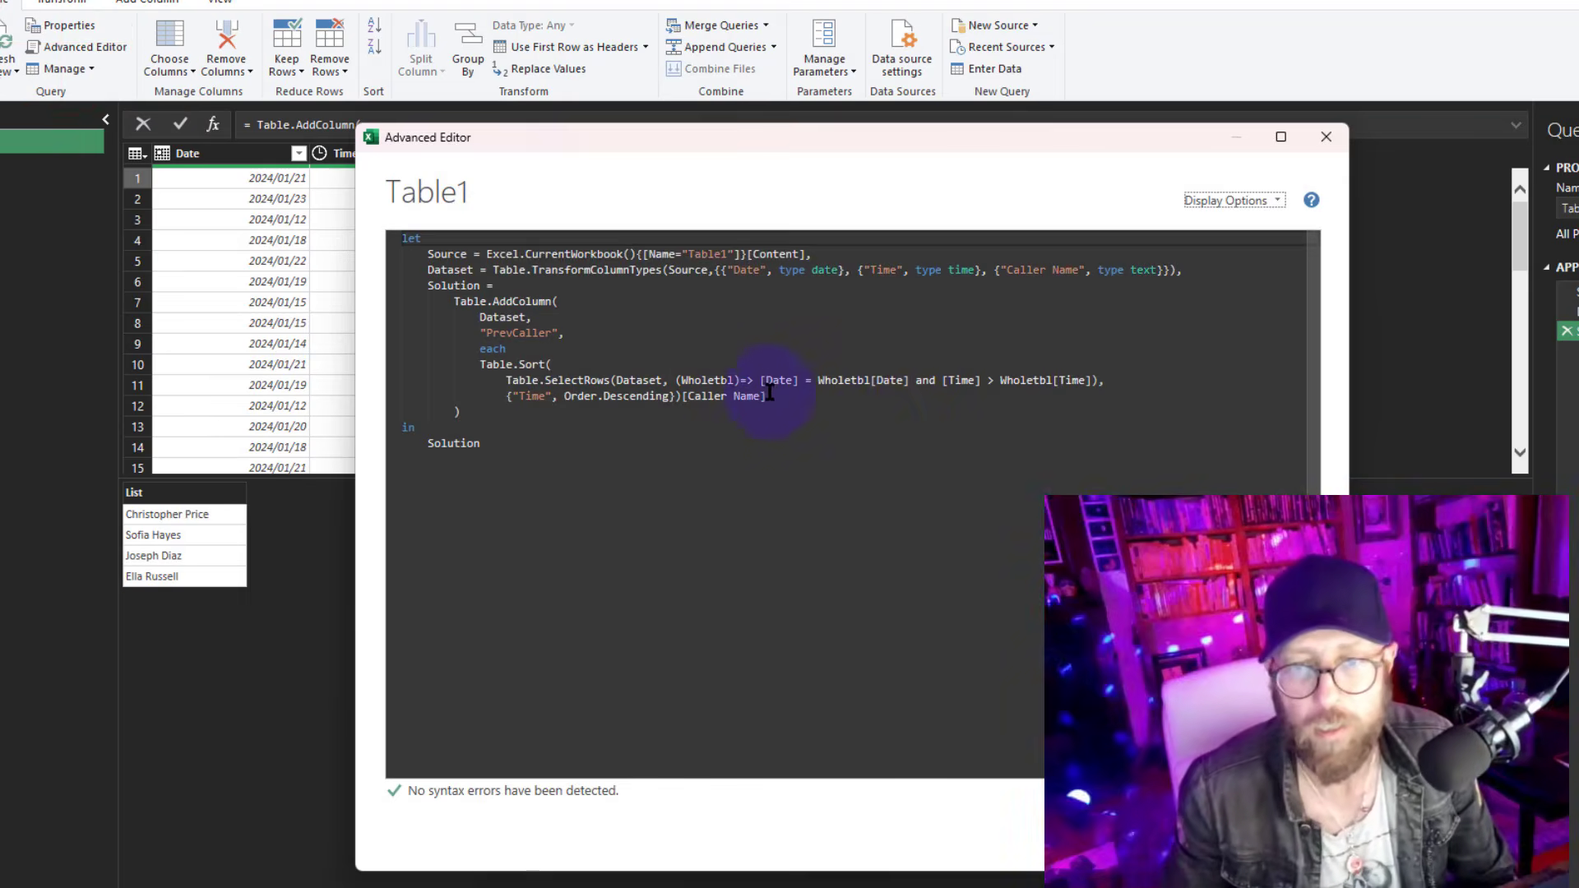
left_click(769, 396)
left_click_drag(841, 137, 985, 127)
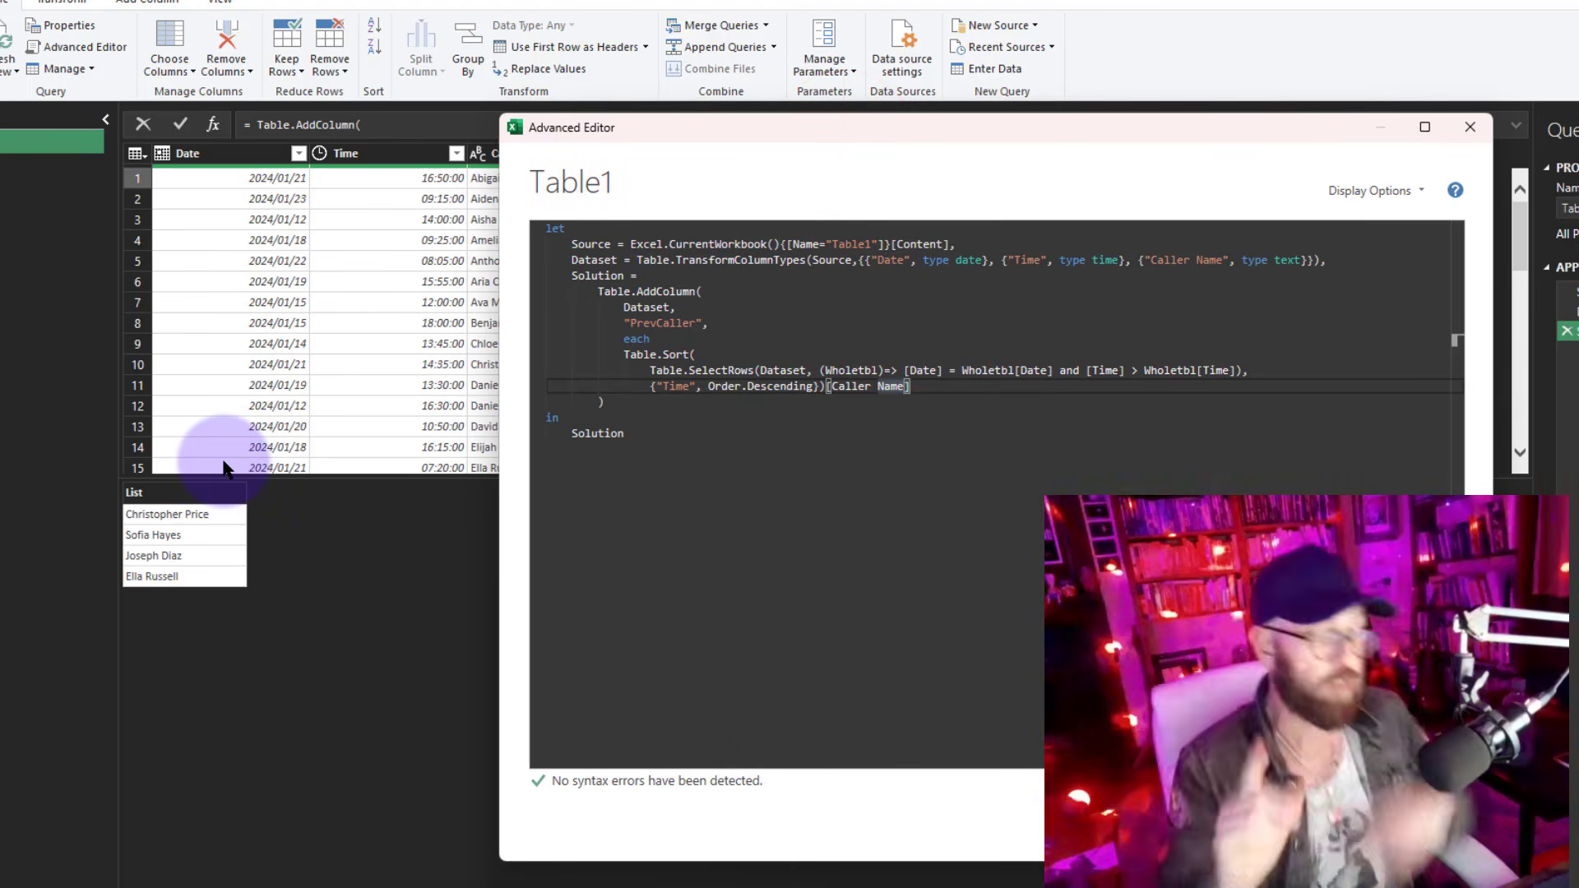
left_click(943, 385)
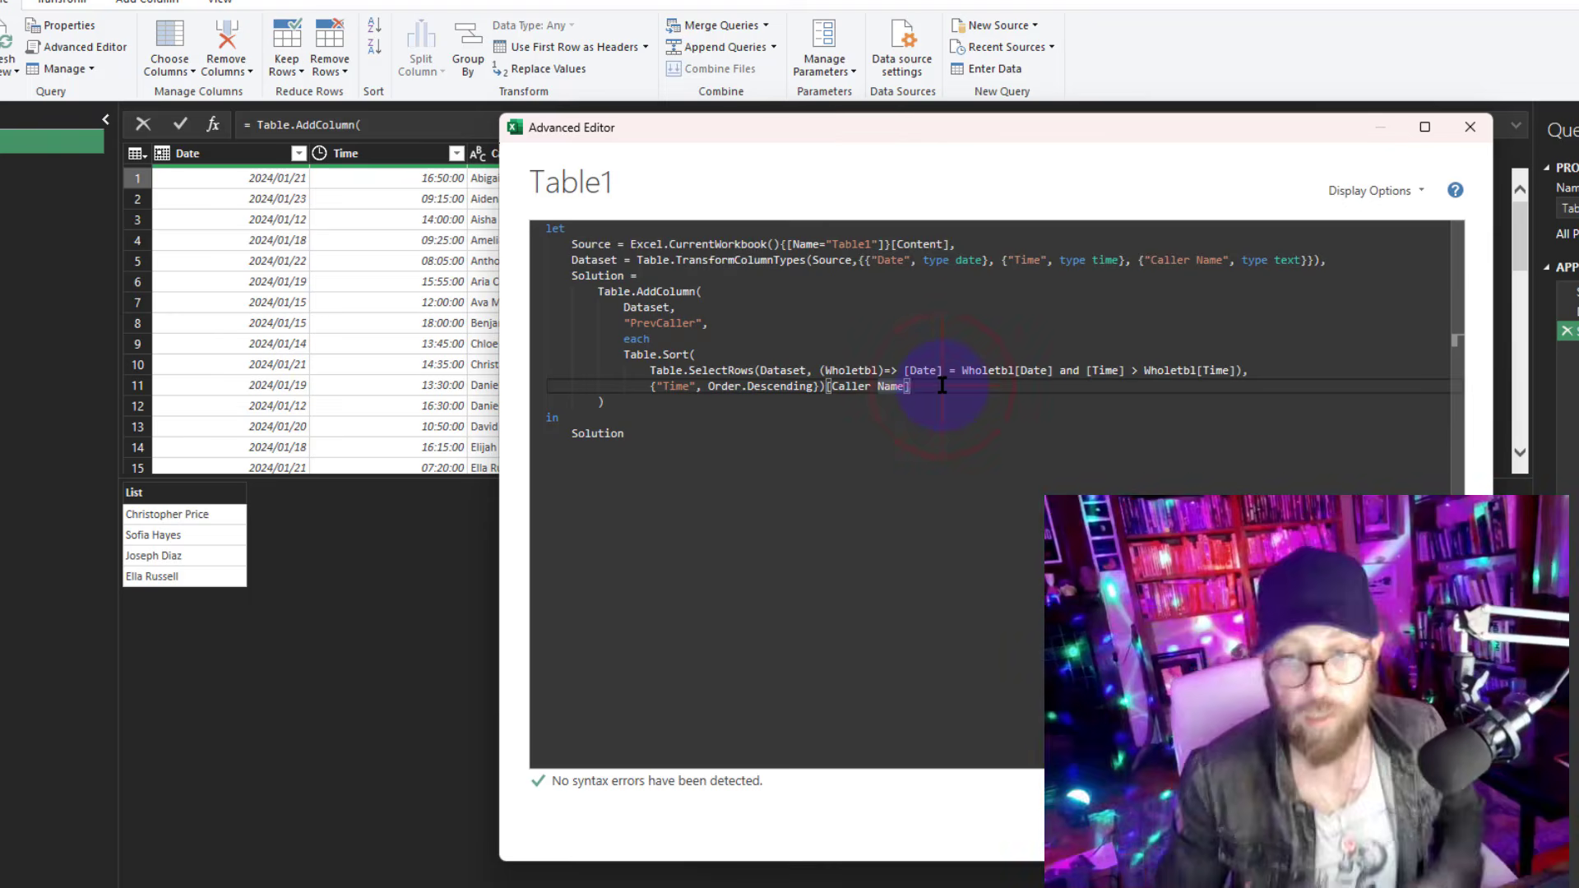
type("{0}")
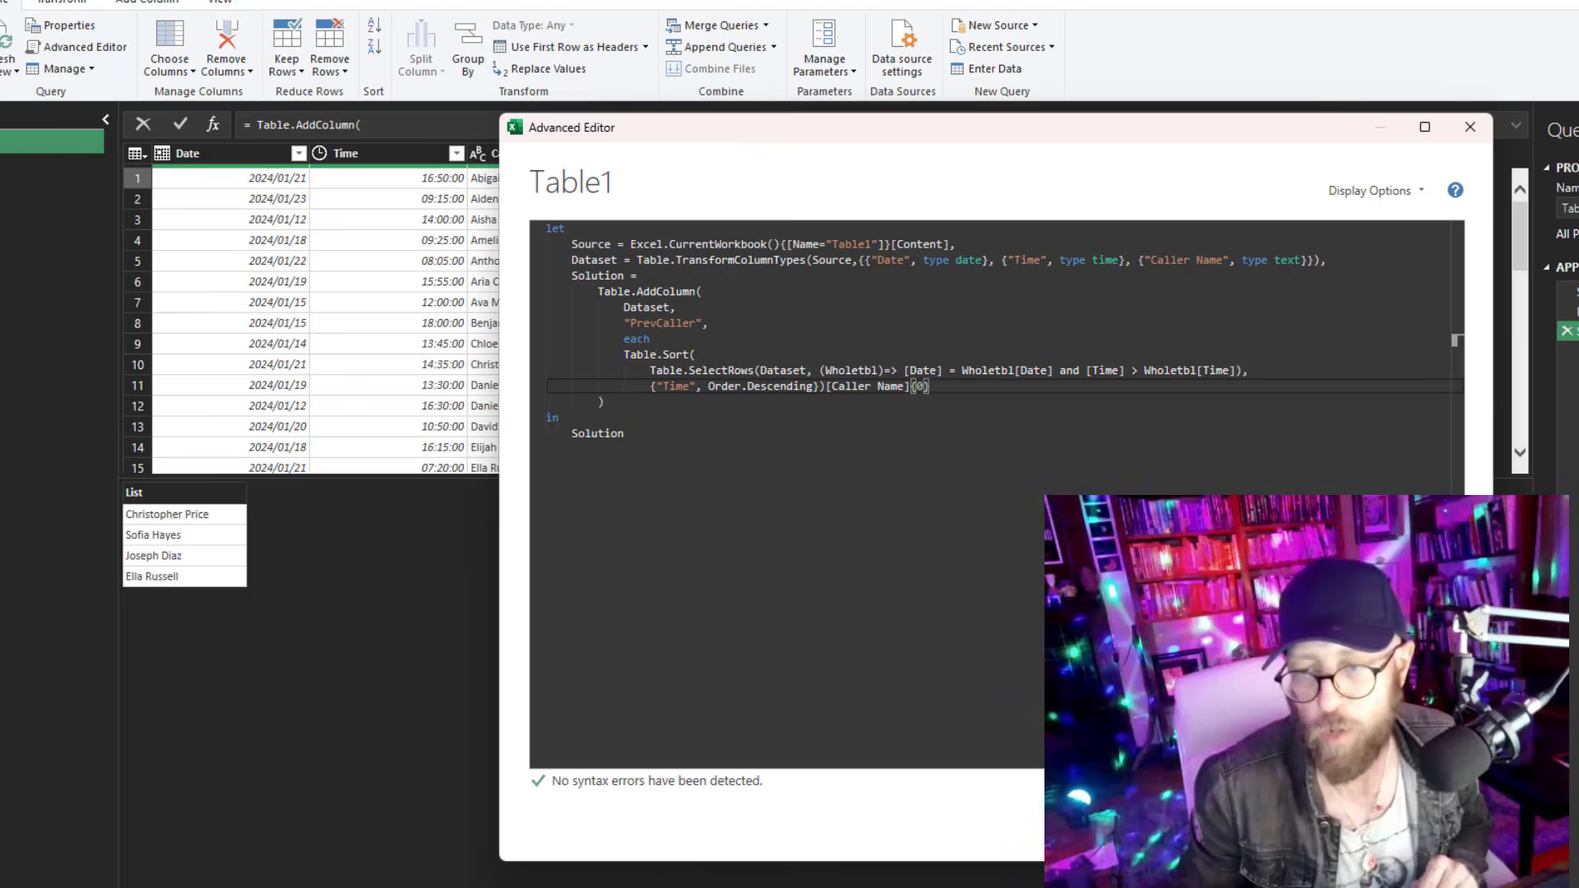
left_click(1321, 825)
Inspect the PrevCaller values in the first four rows and read the error details of the second row
left_click(736, 177)
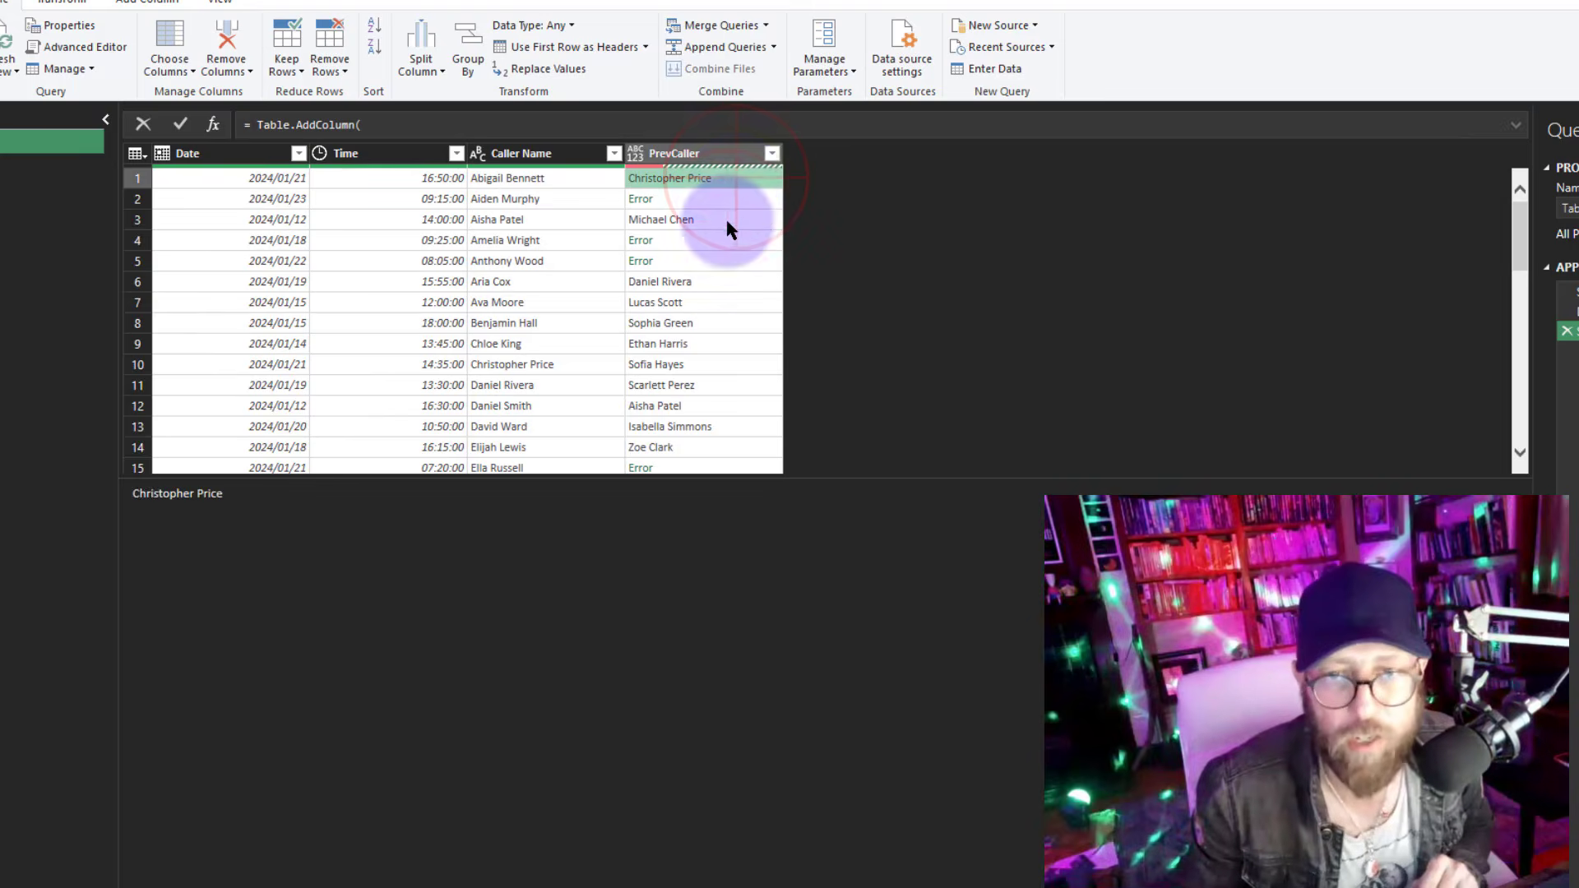
left_click(727, 222)
left_click(726, 243)
left_click(744, 176)
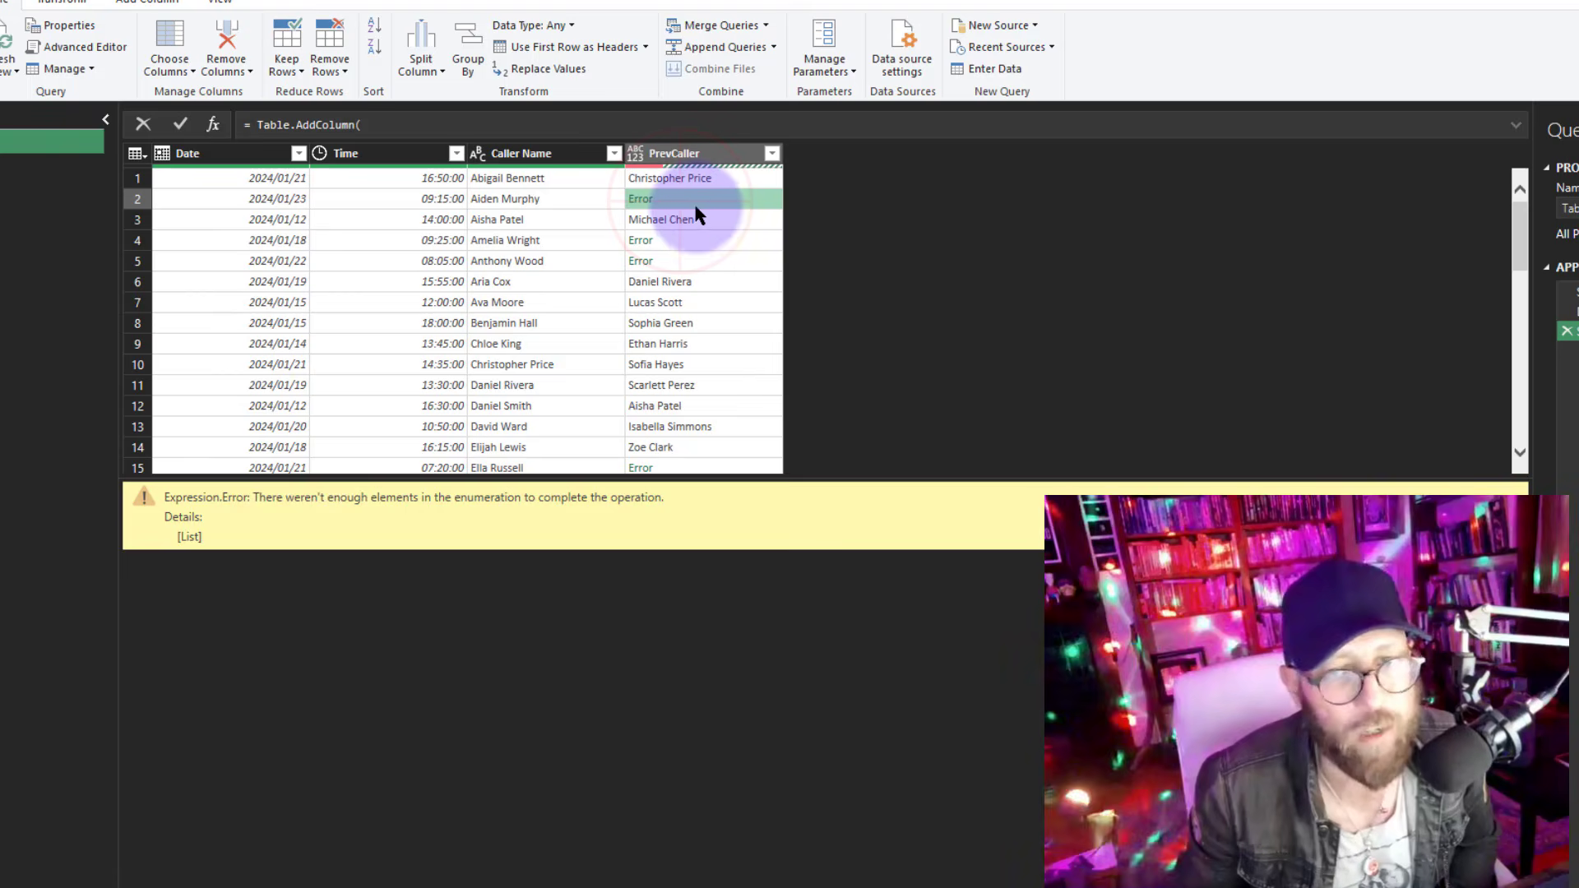
left_click(713, 220)
left_click(717, 199)
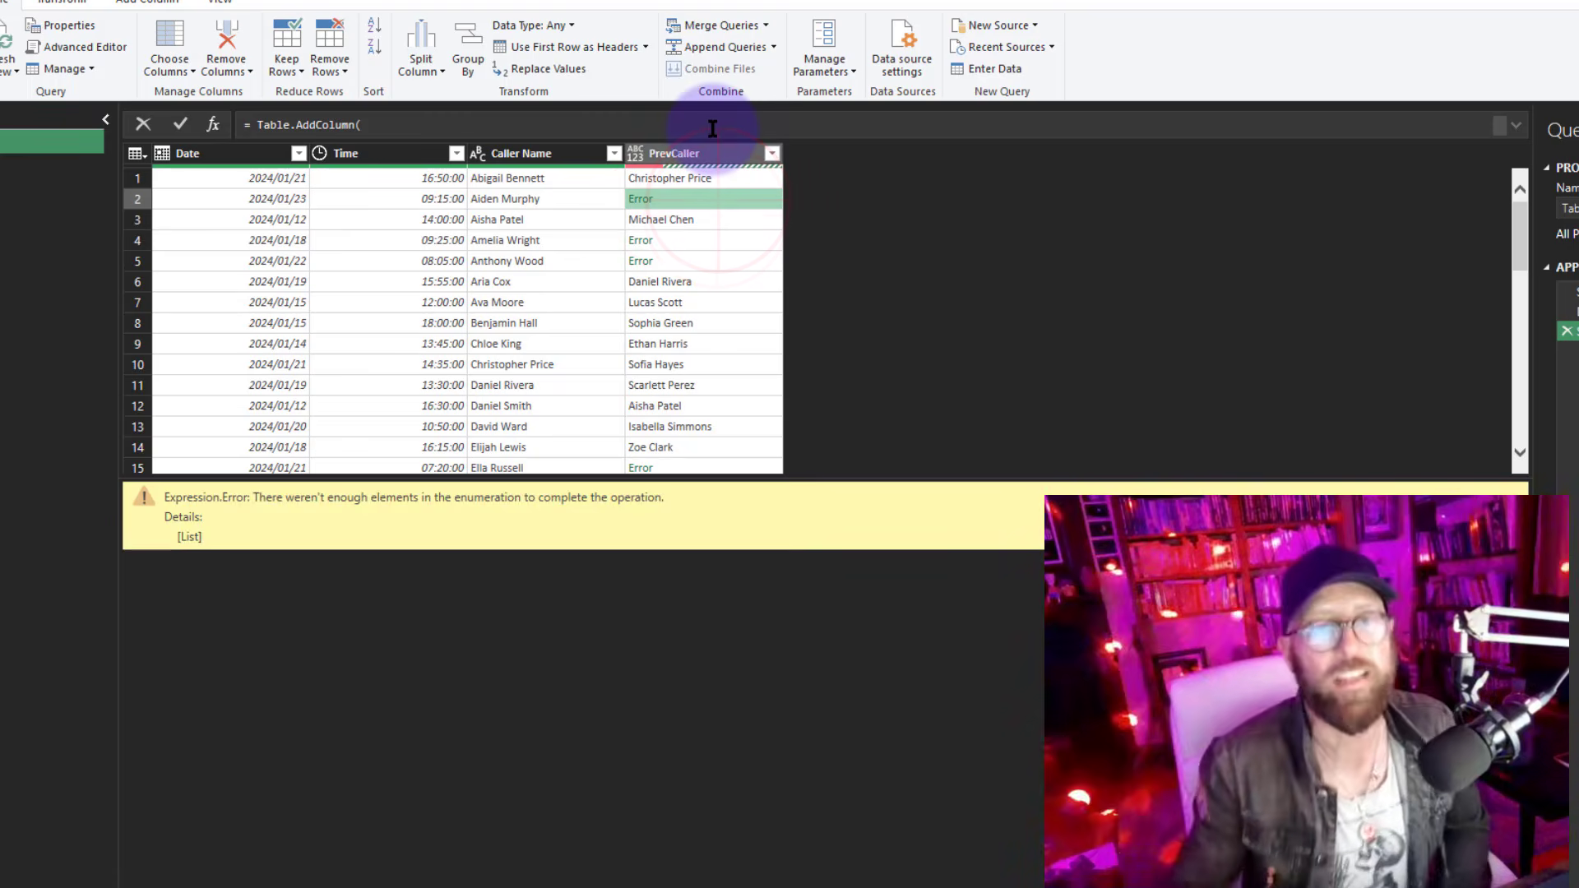
Add the optional operator ? after {0} in the M code so missing items return null, and save the code
left_click(90, 48)
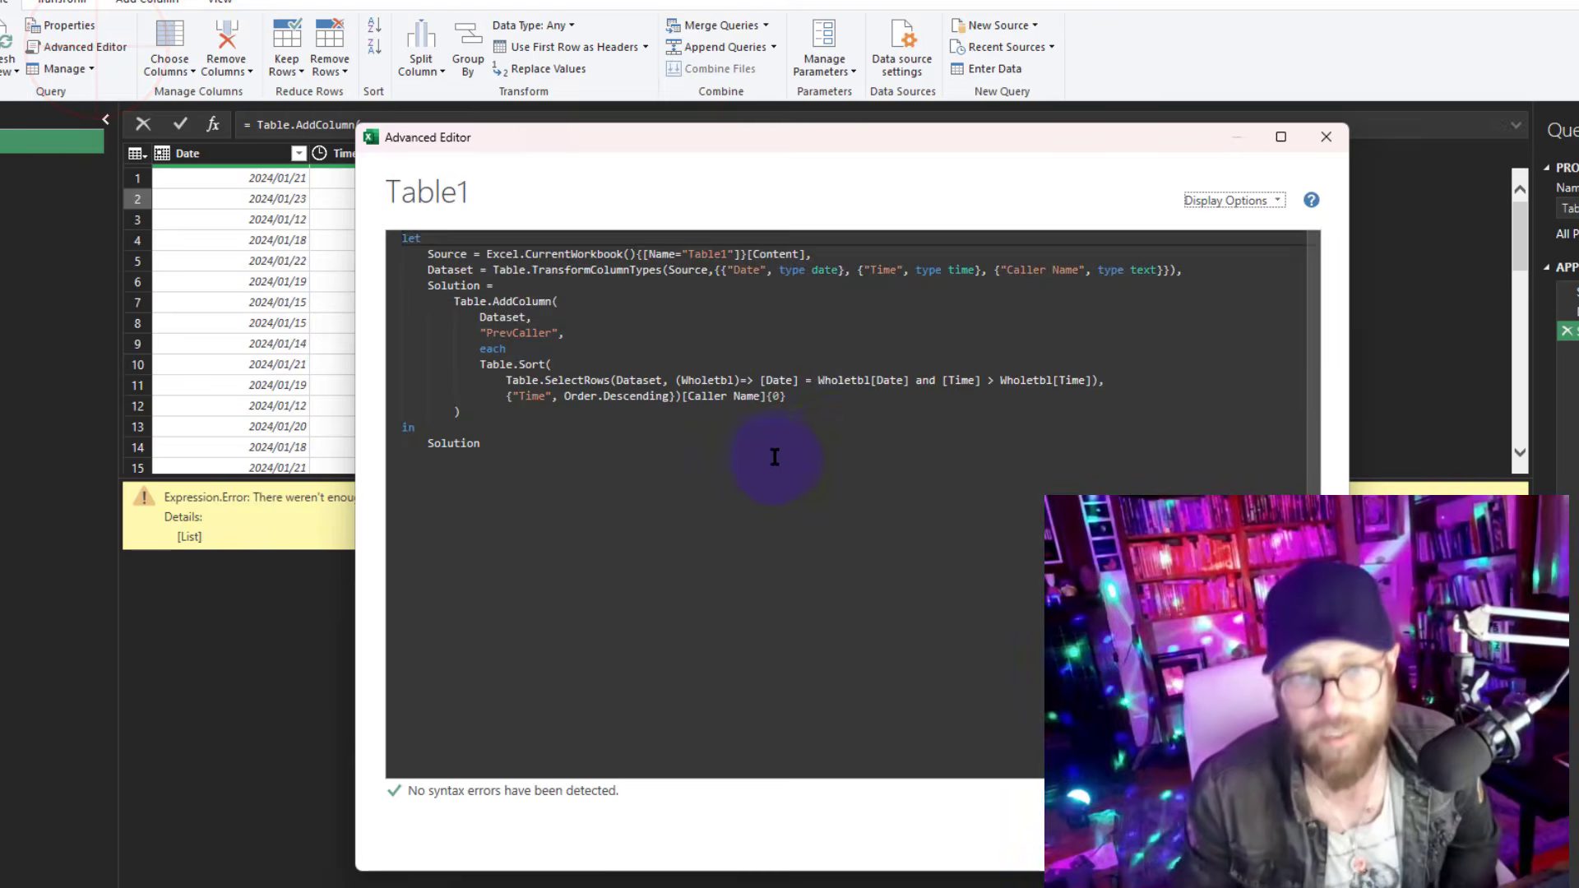
left_click(800, 398)
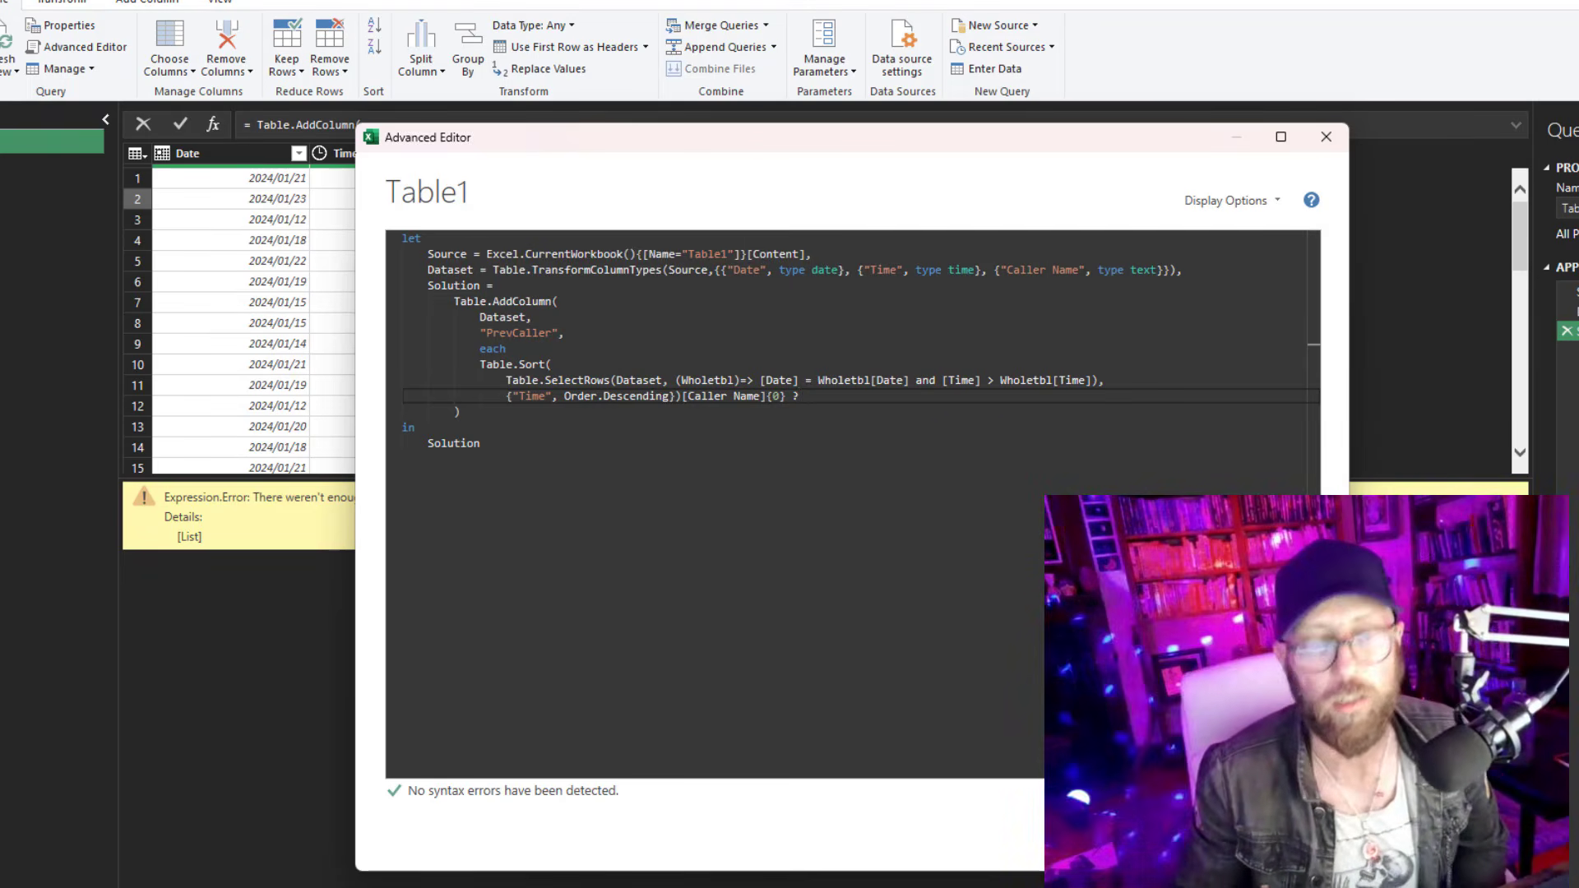
left_click(1189, 834)
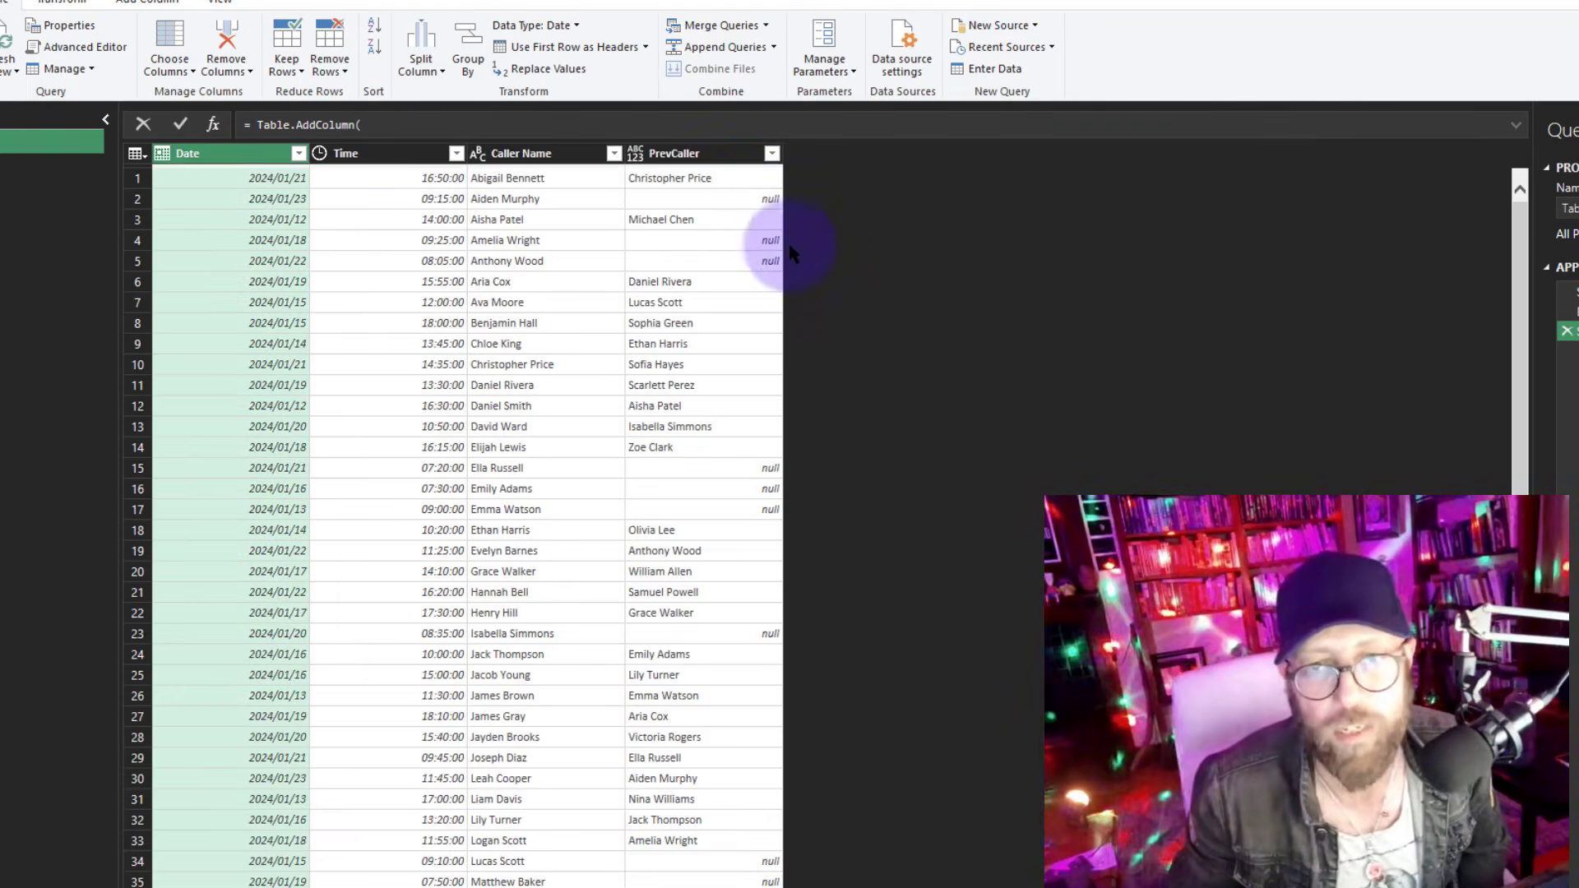
Check the PrevCaller column through the rows for callers with no earlier call that day
left_click(768, 468)
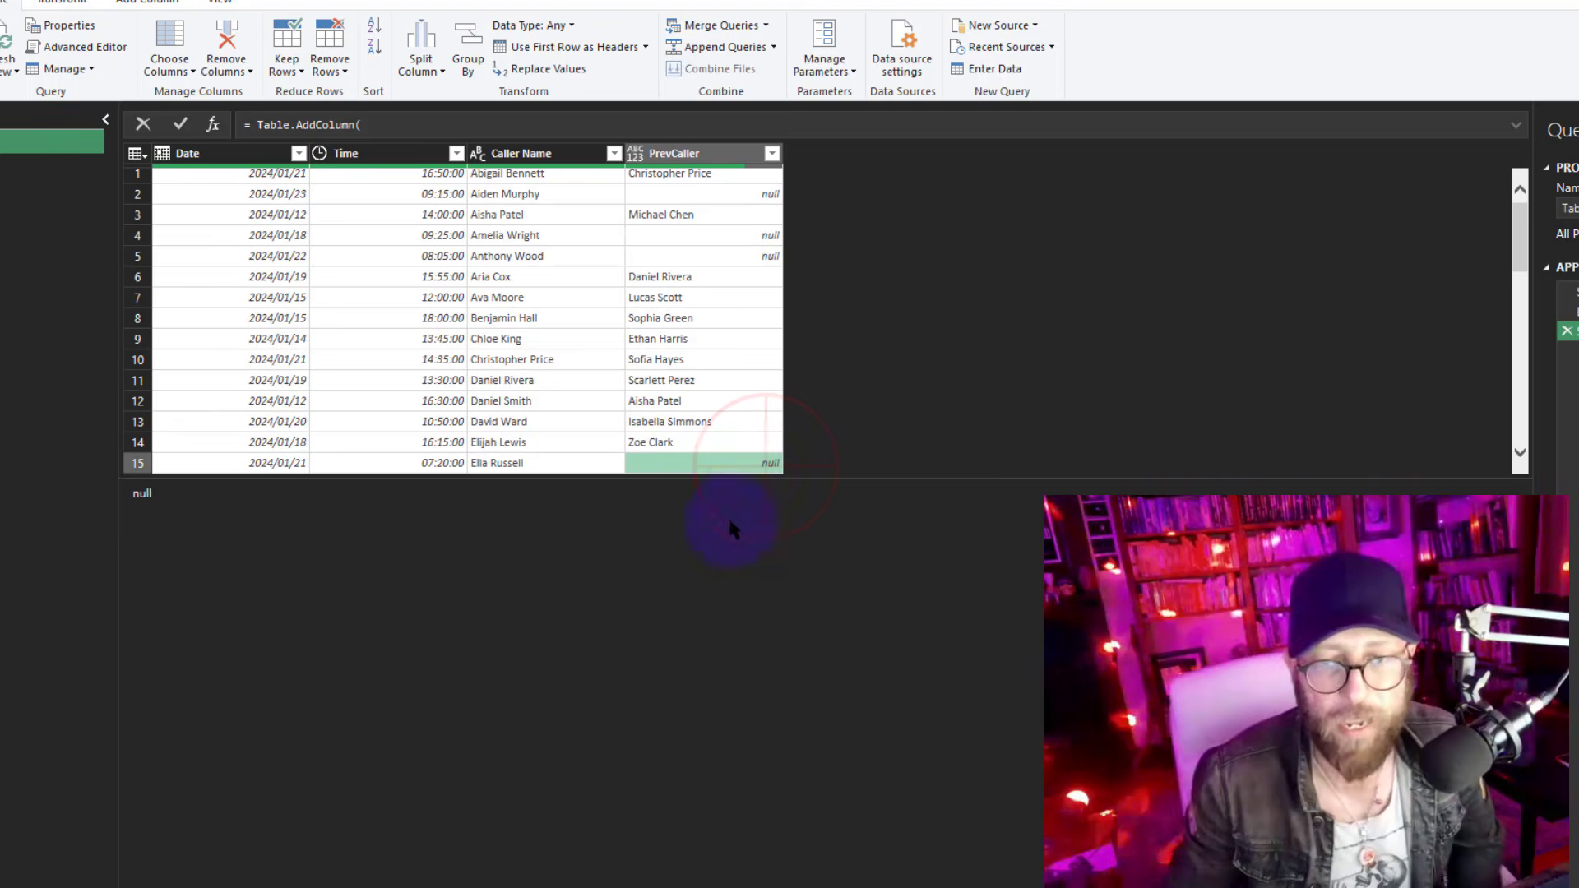
scroll(493, 394, "down", 8)
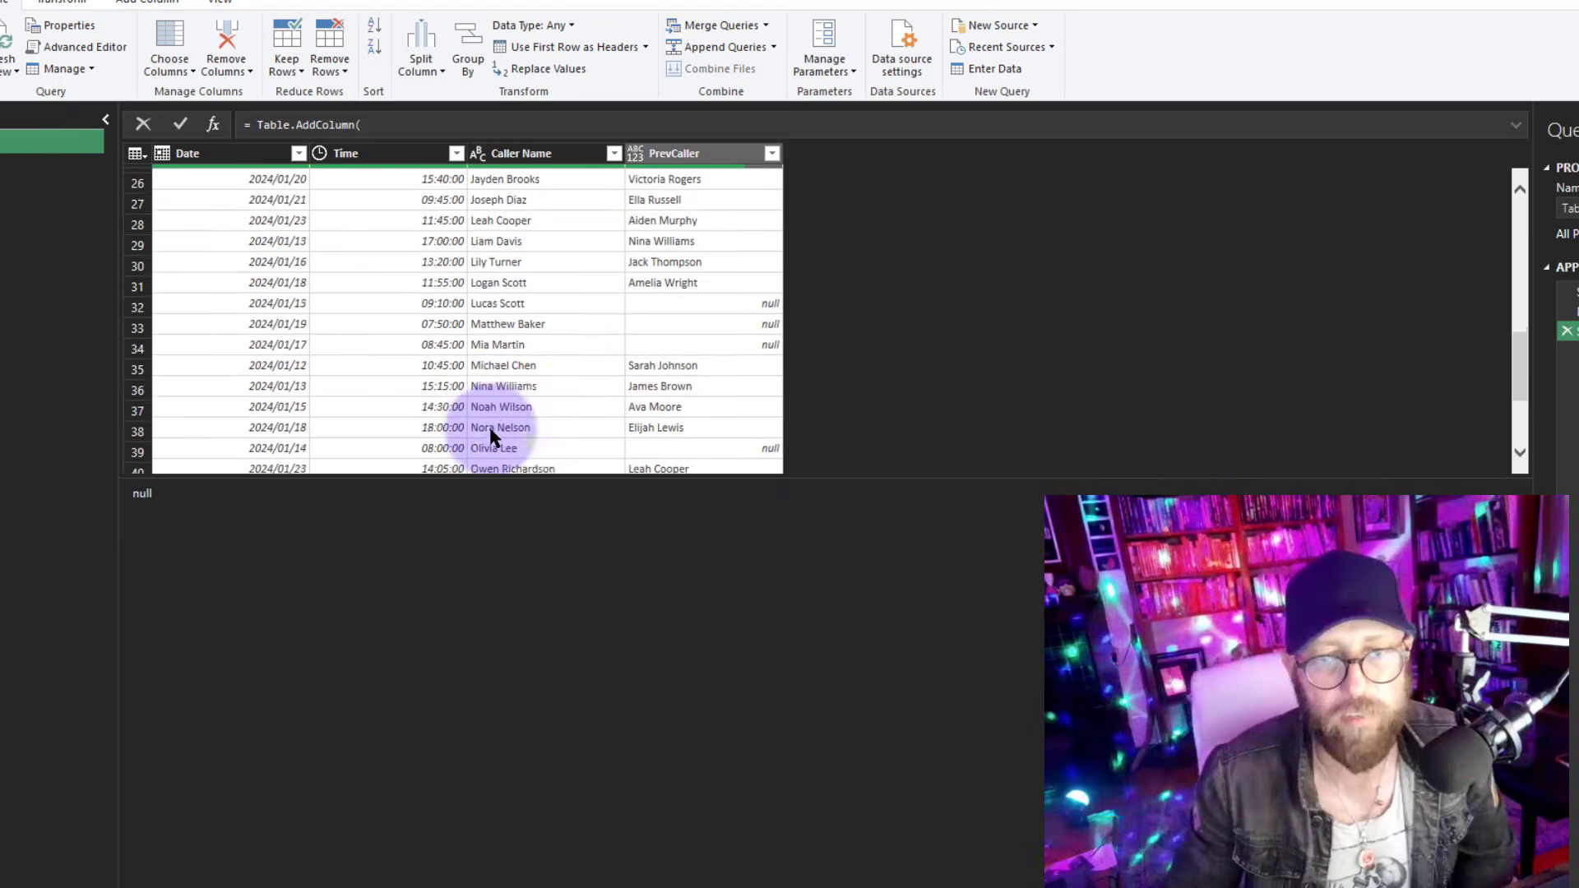
scroll(343, 246, "up", 7)
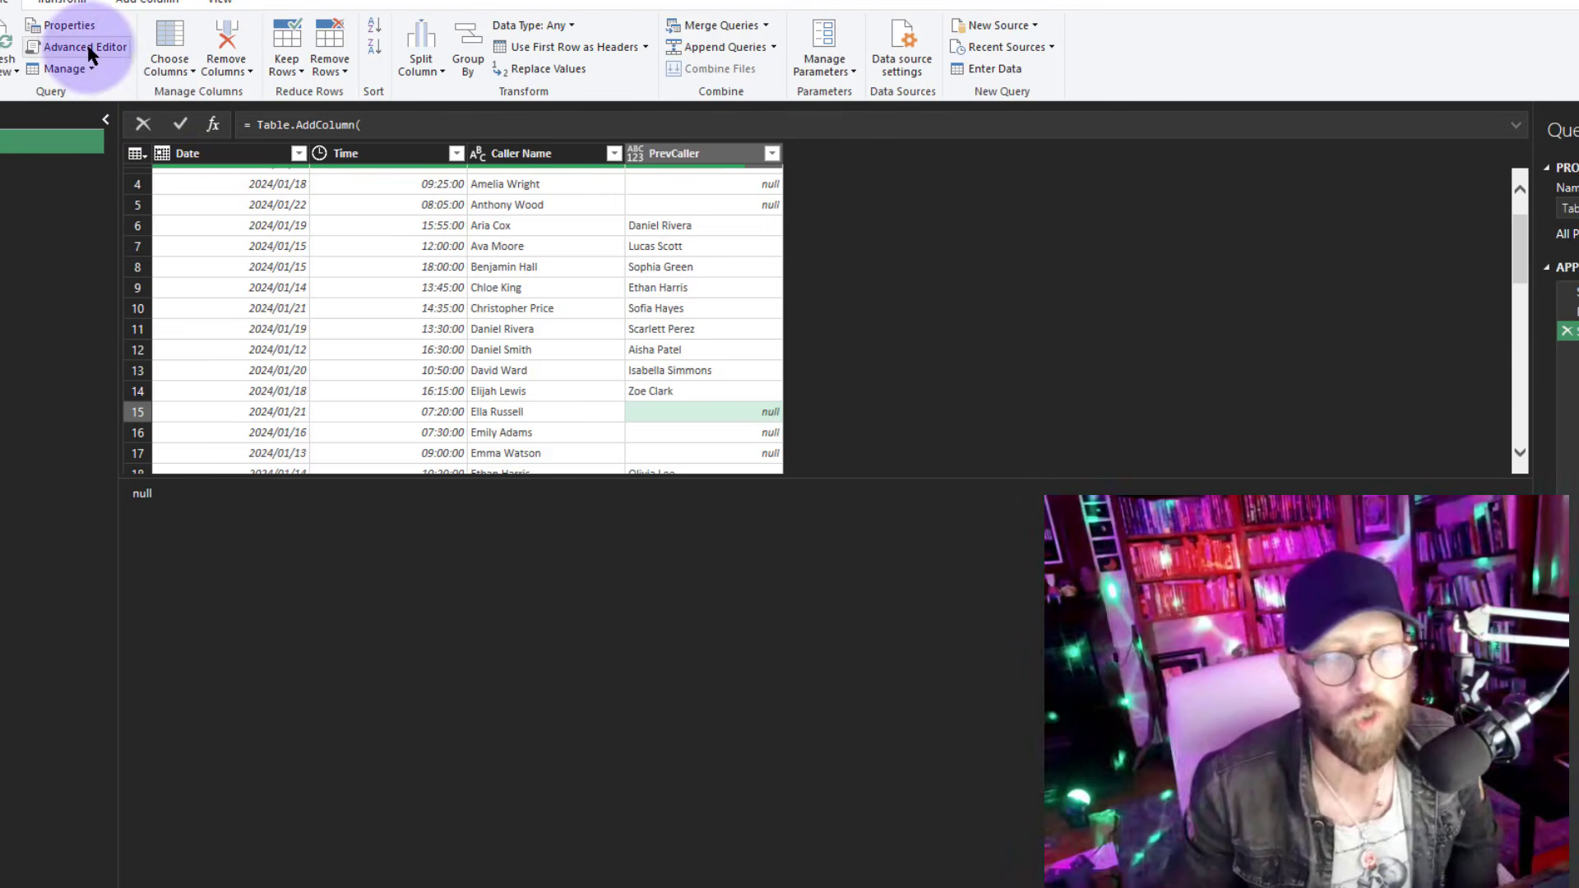
scroll(475, 264, "up", 2)
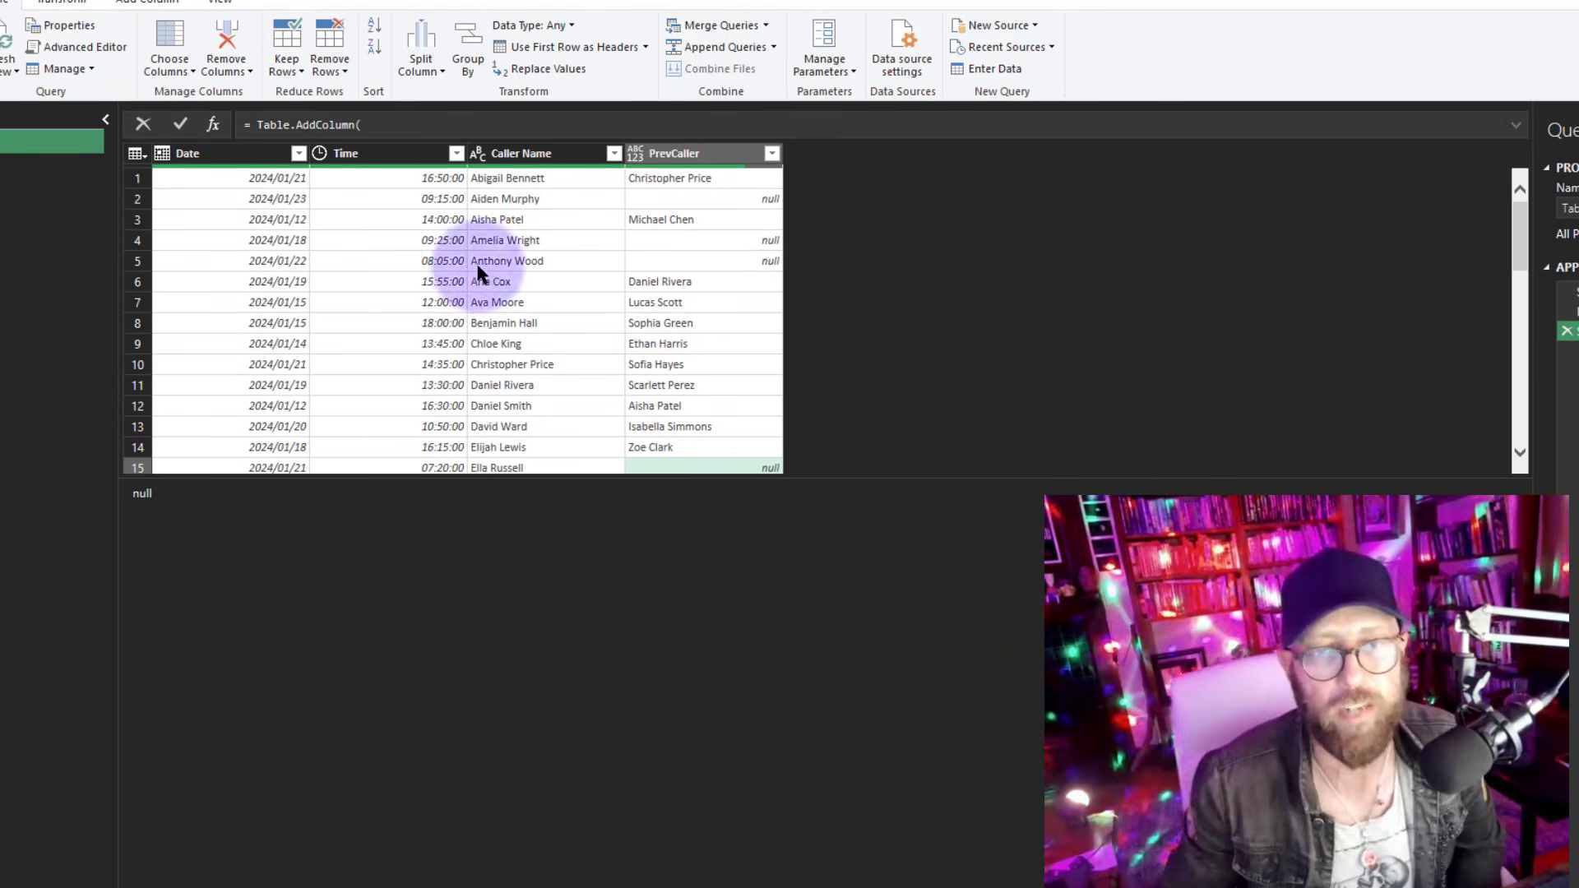
In the M code, end the Table.AddColumn step with a comma and start a new step sorted = Table.Sort on Solution
left_click(74, 48)
left_click(483, 411)
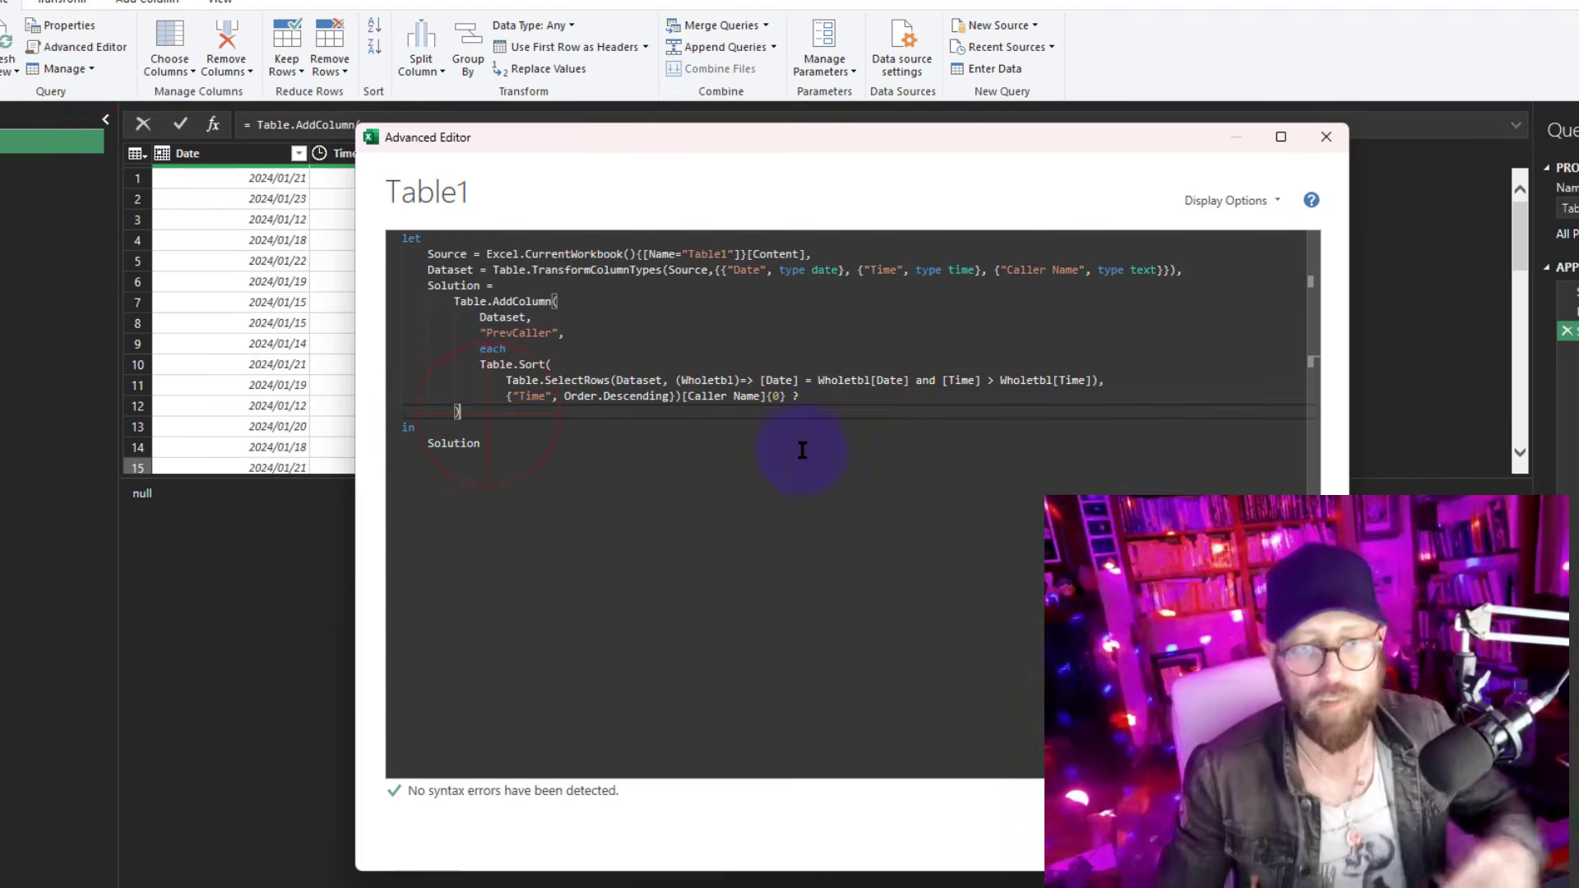
key("Return")
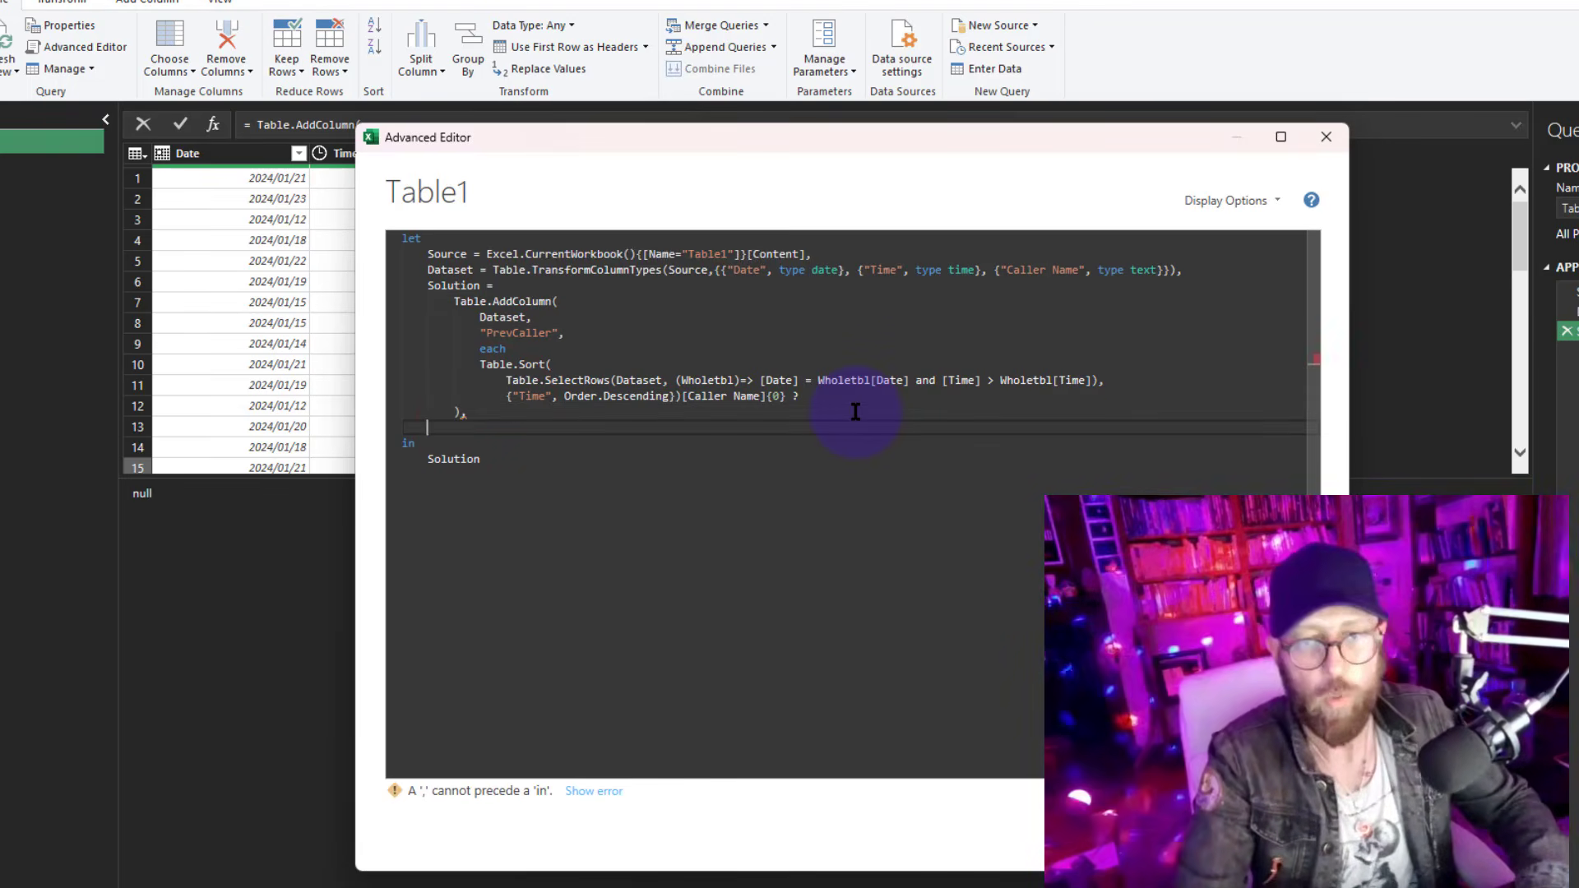
type("sorted")
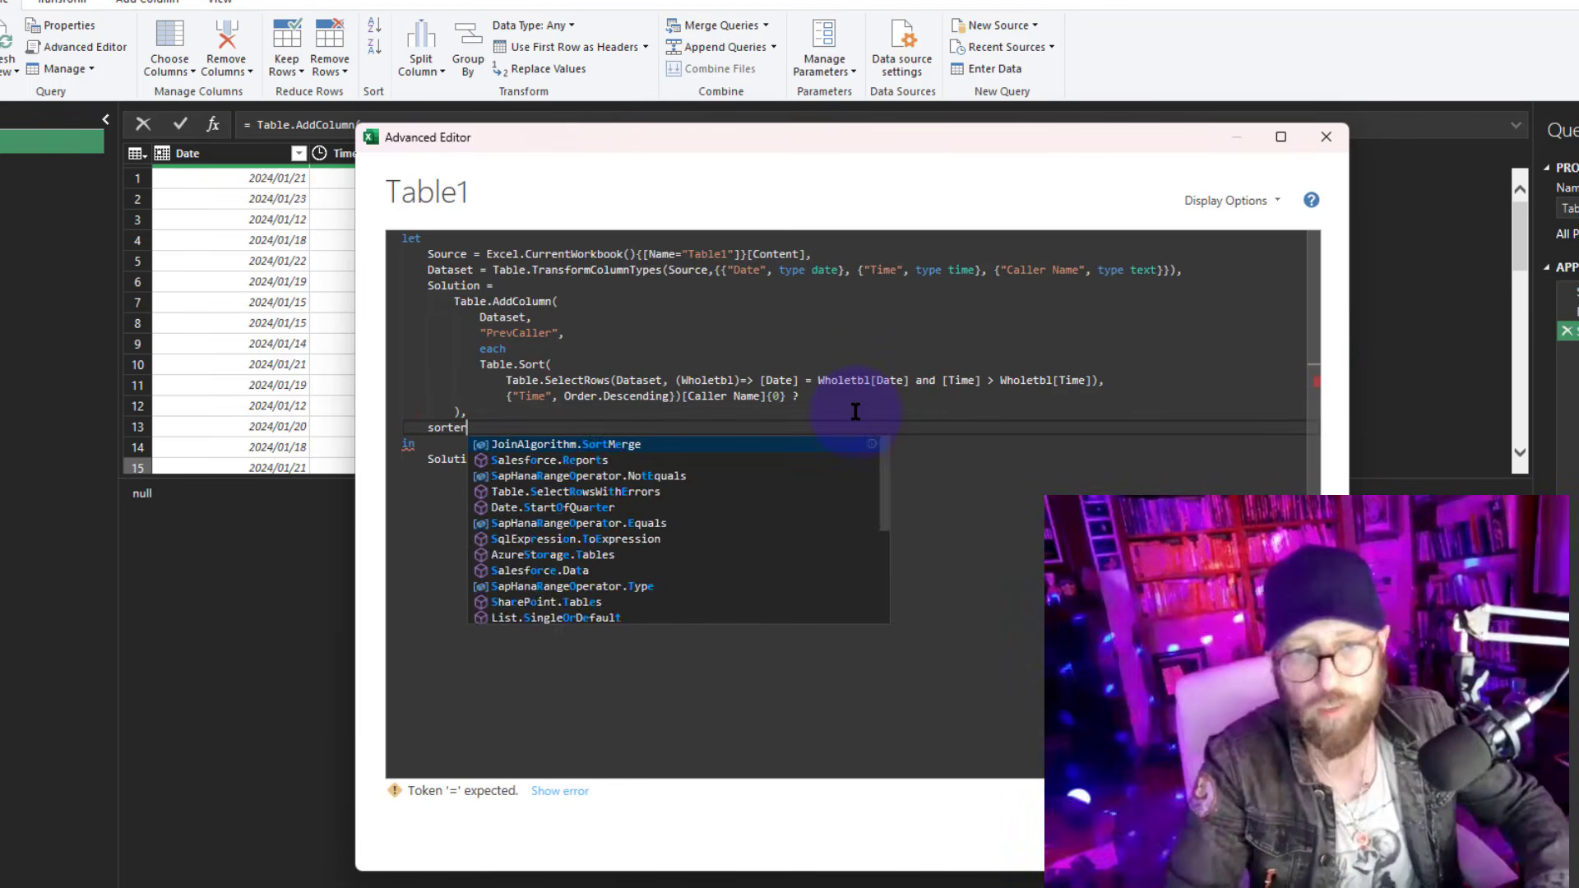
type(" = Table.Sort")
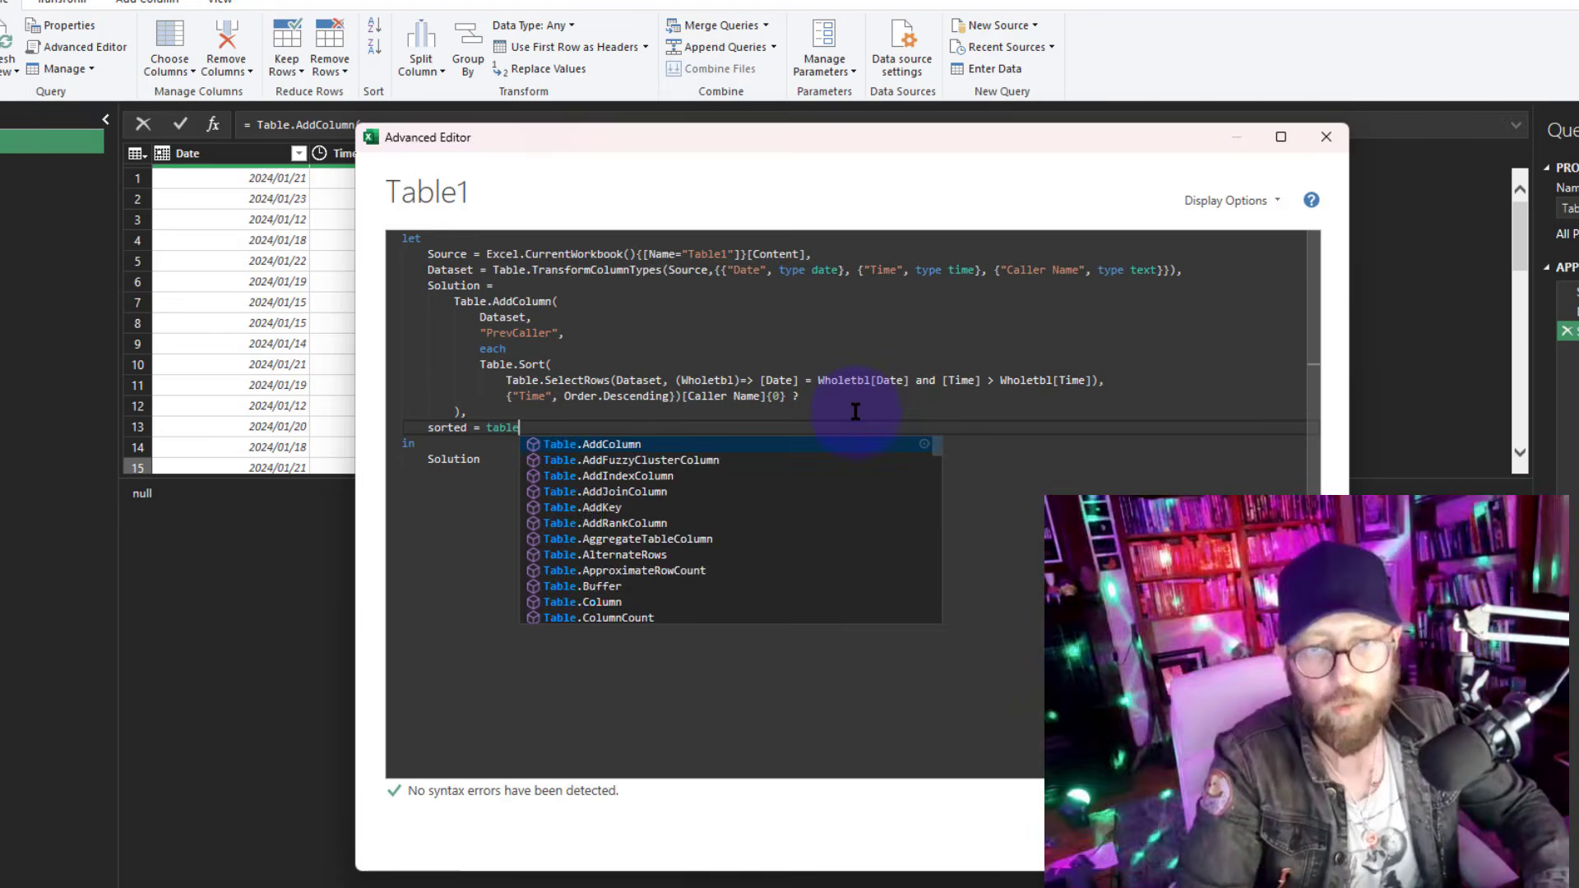
type("(")
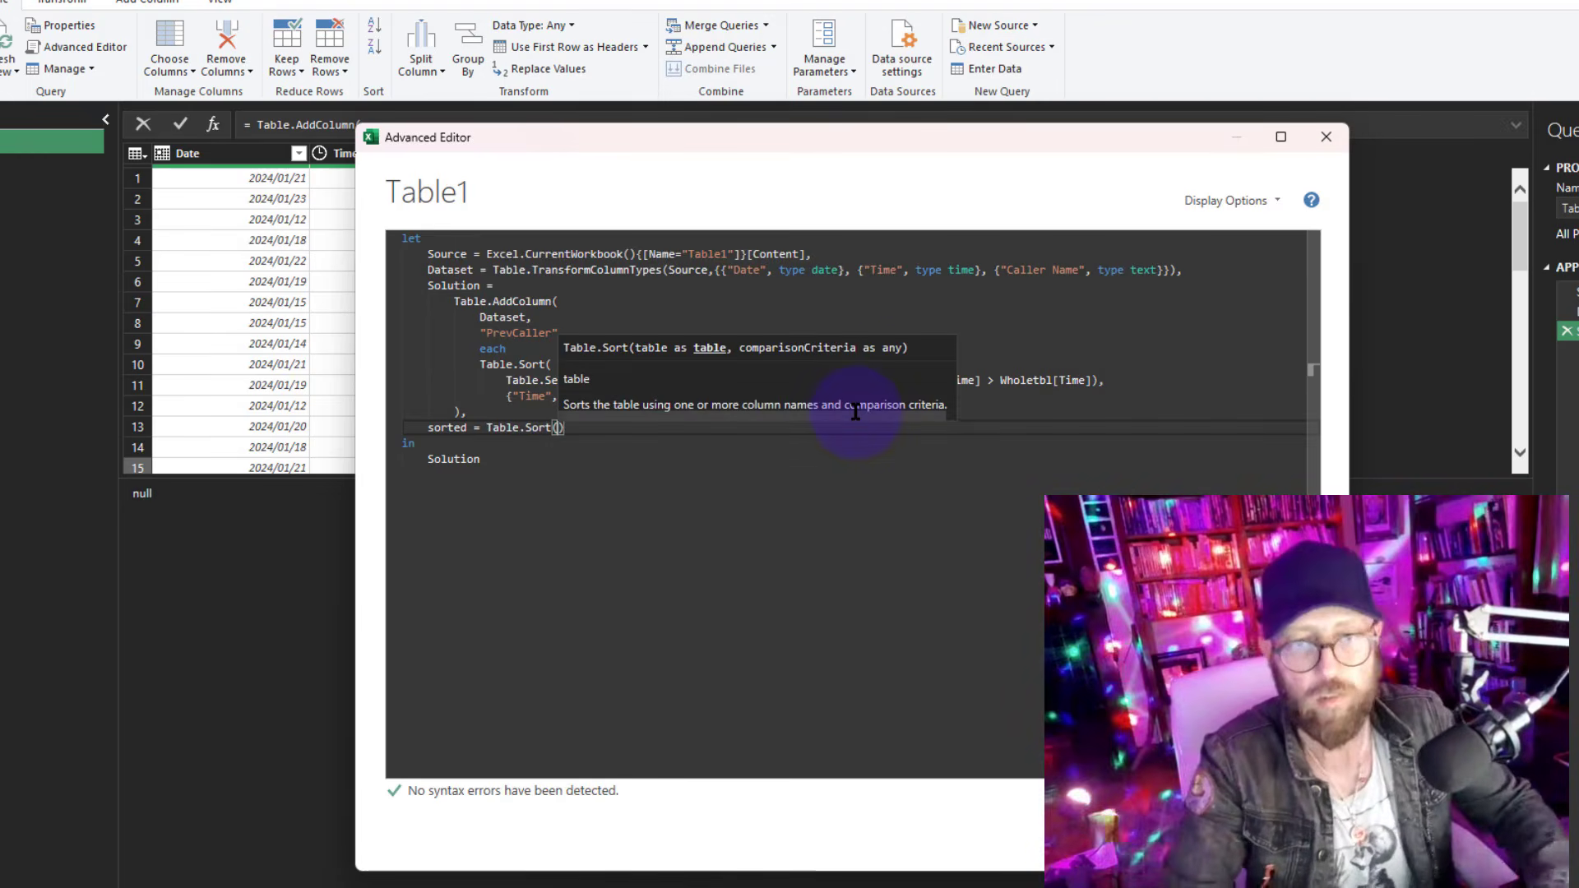
type("Solution")
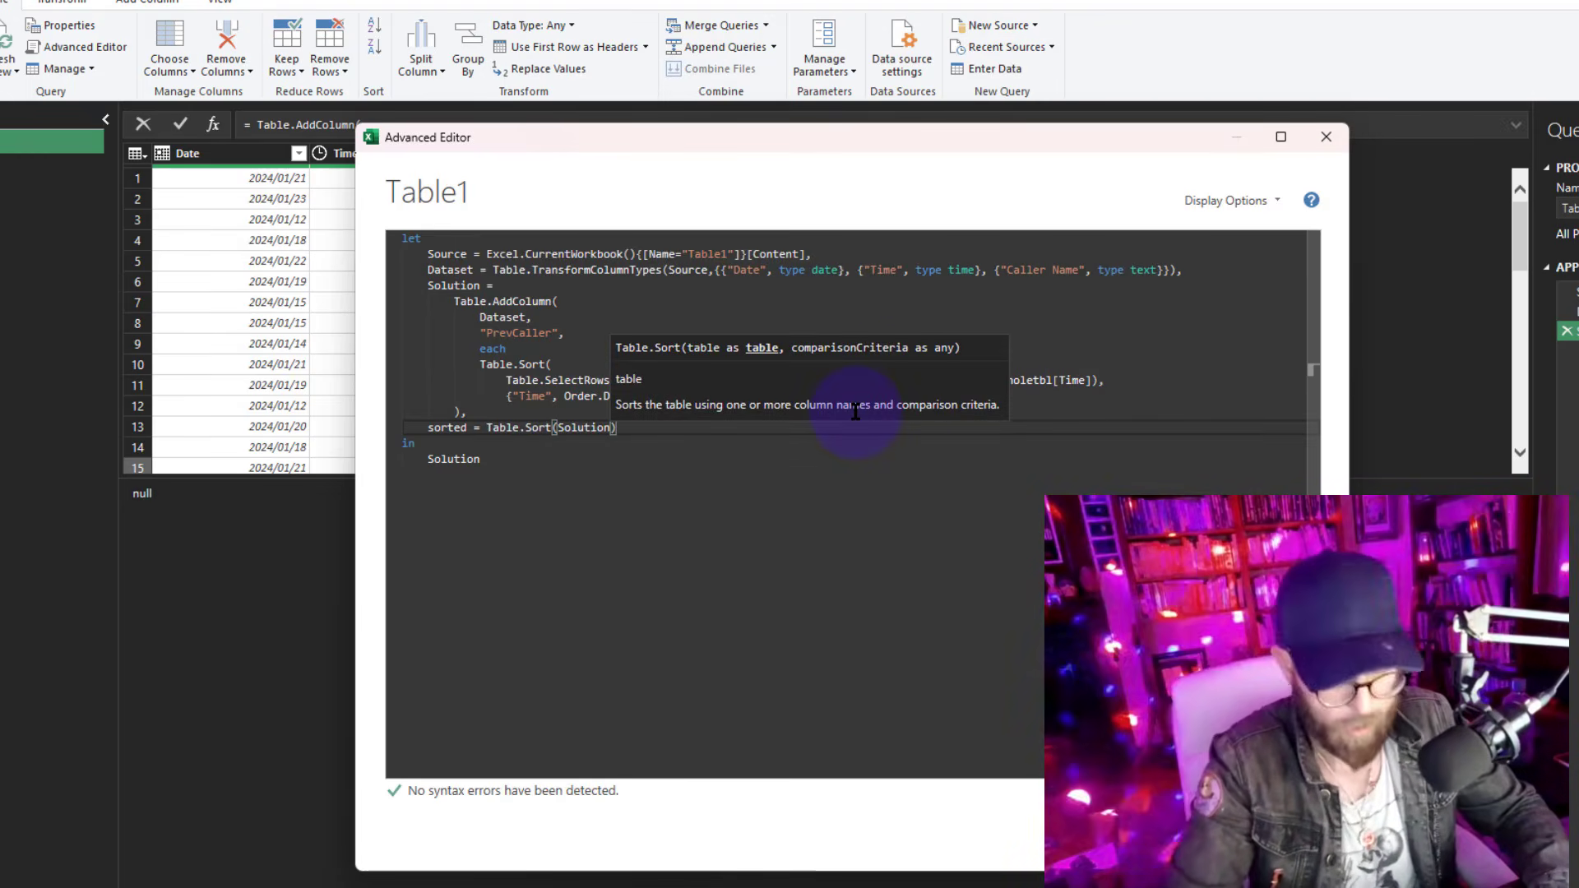
Give the sorted step a nested criteria list whose first entry is {"Date", Order.Descending}
type(", {{\"")
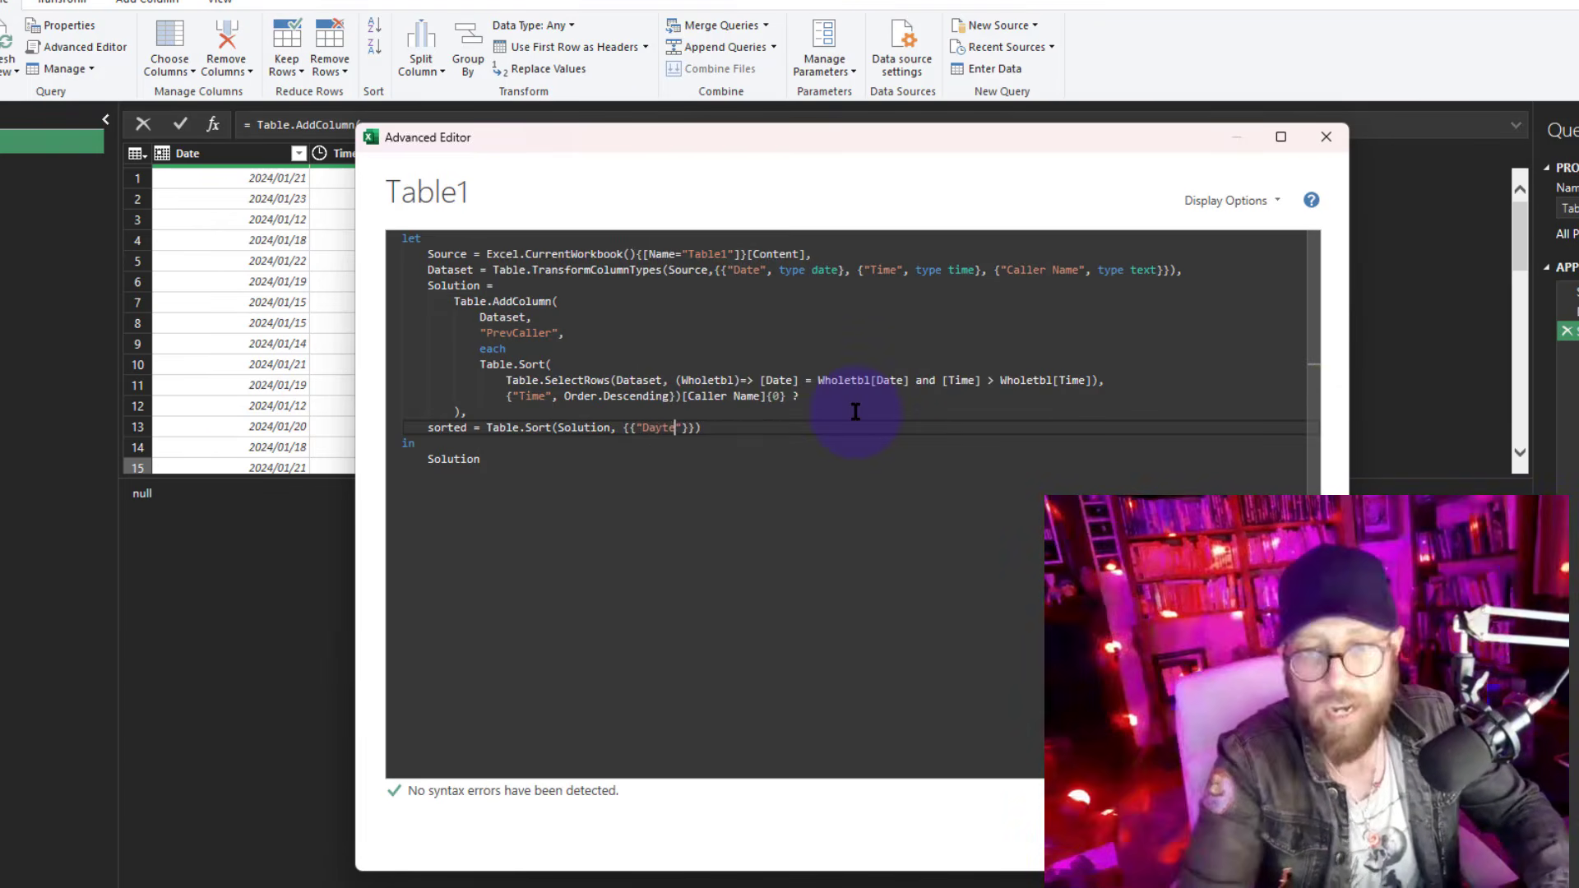
type("Date\", order")
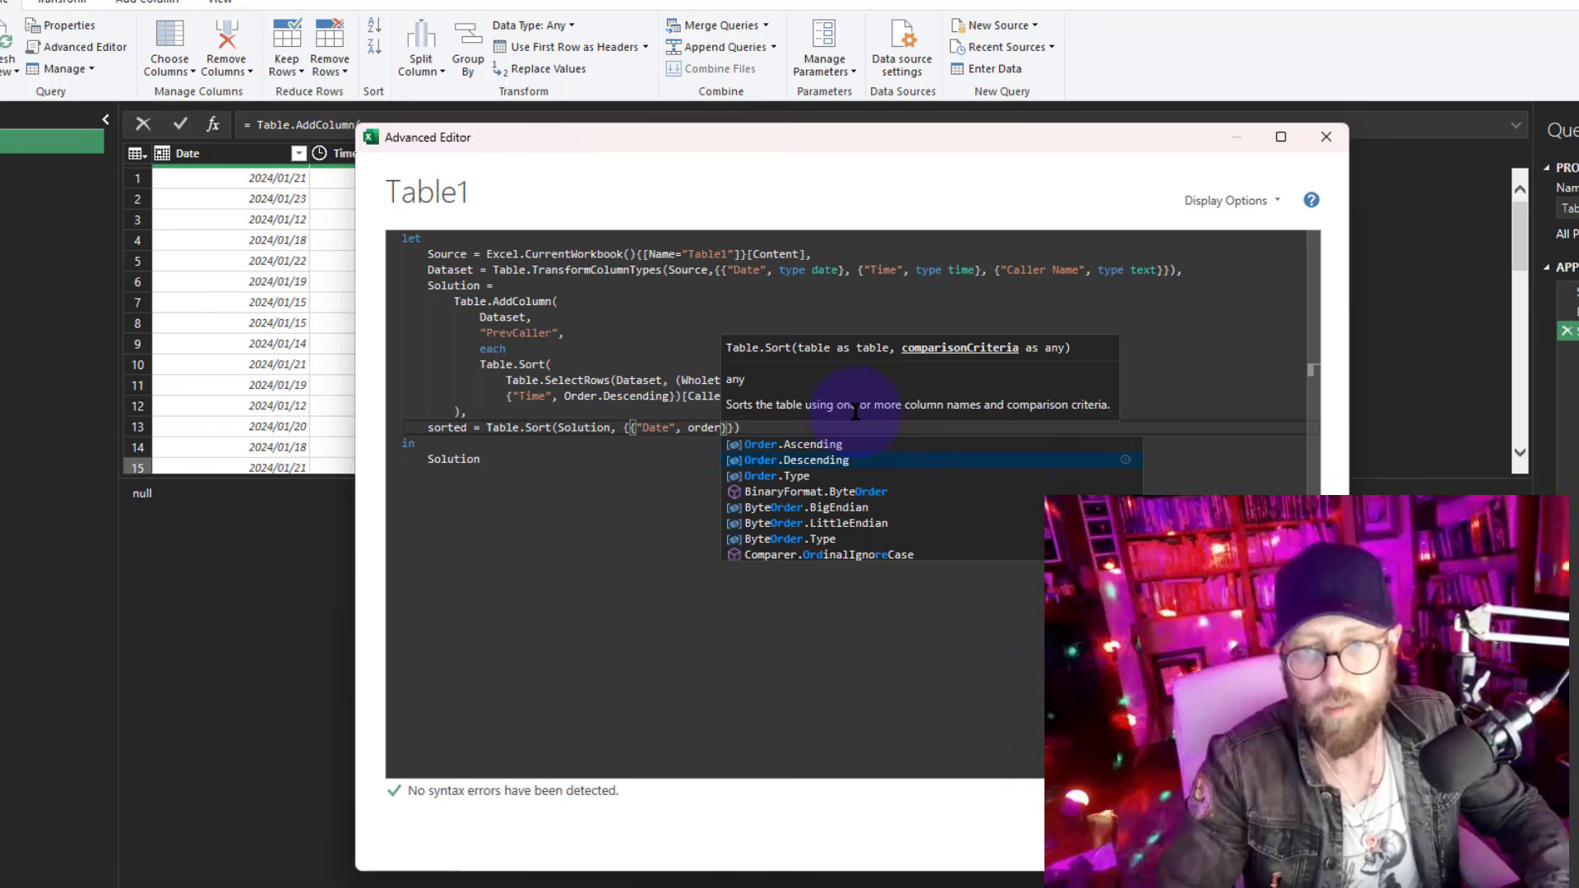
key("Tab")
type(",")
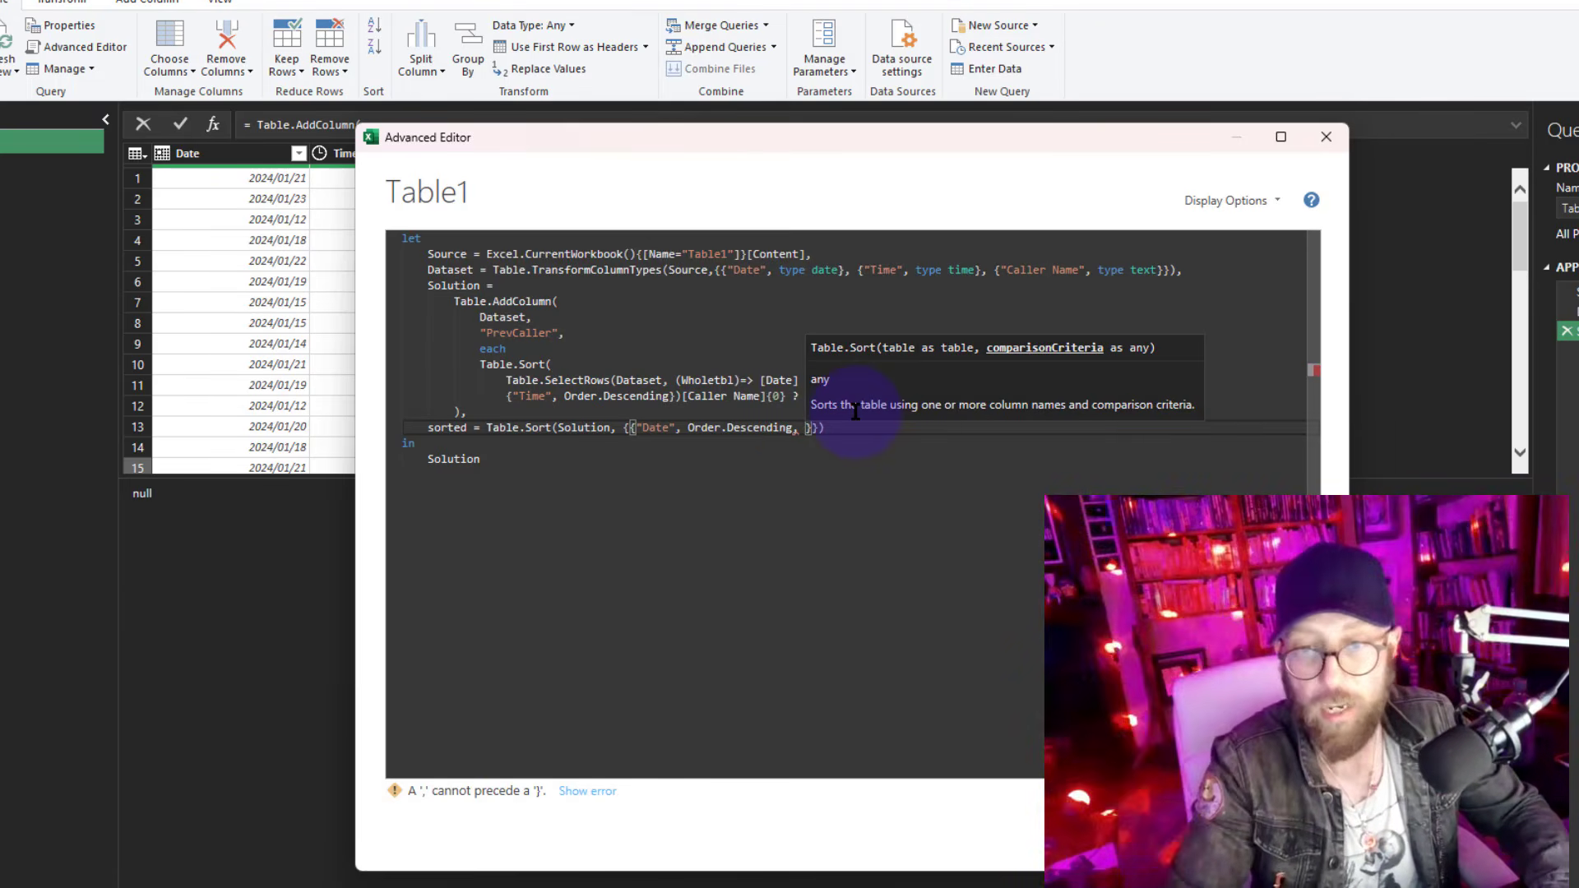
key("BackSpace")
key("BackSpace")
type("}, ")
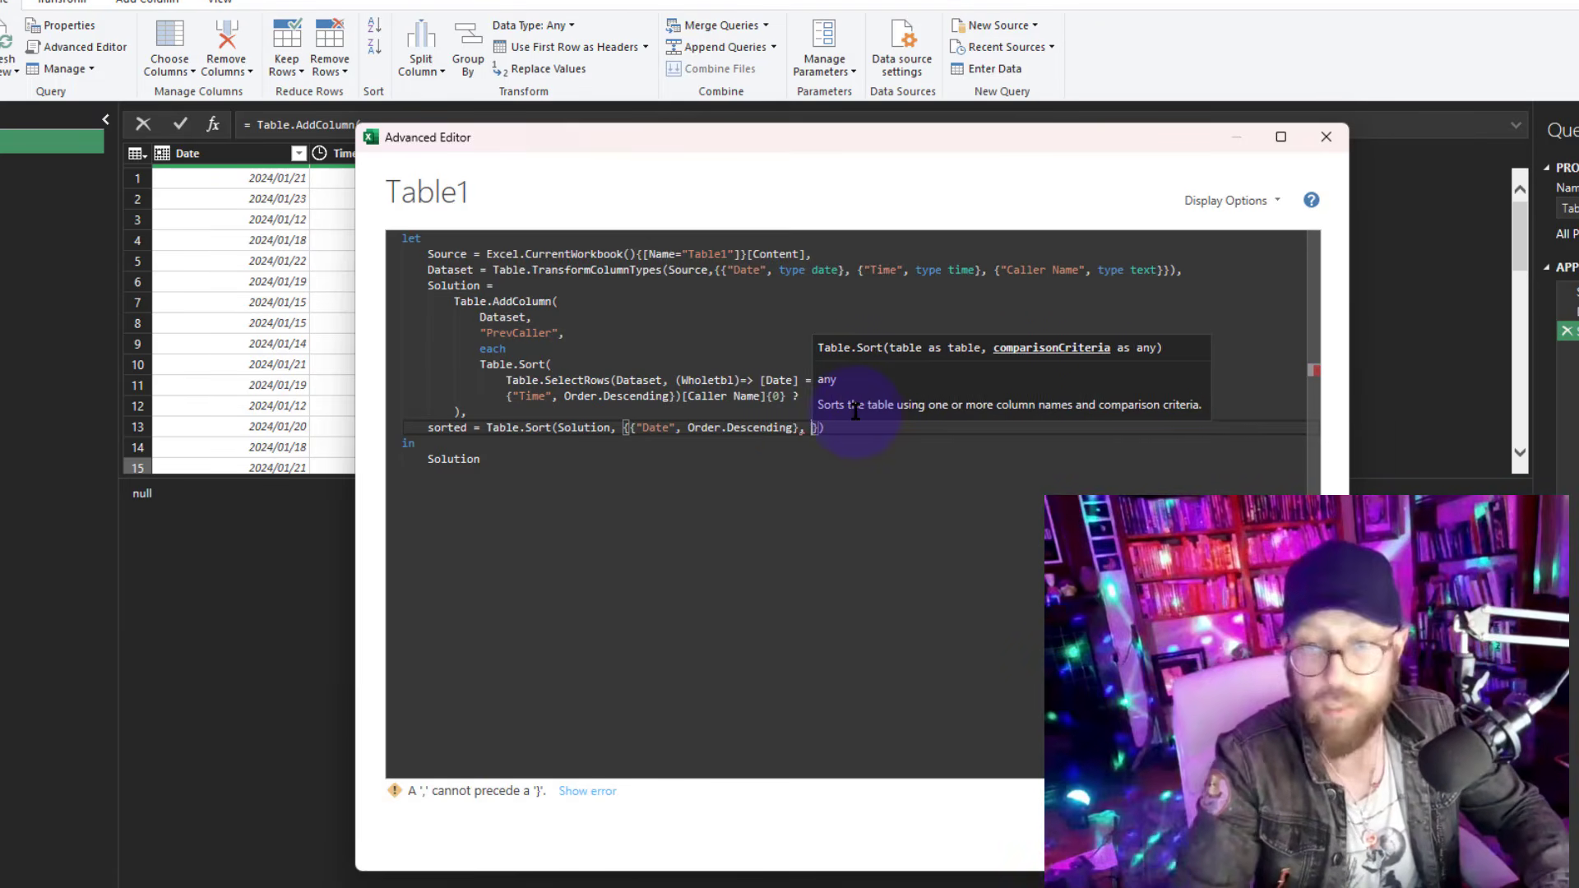
Add {"Time", Order.Descending} as the second sort criterion, return sorted instead of Solution after in, and save the code
type("{\"")
type("Time\", order")
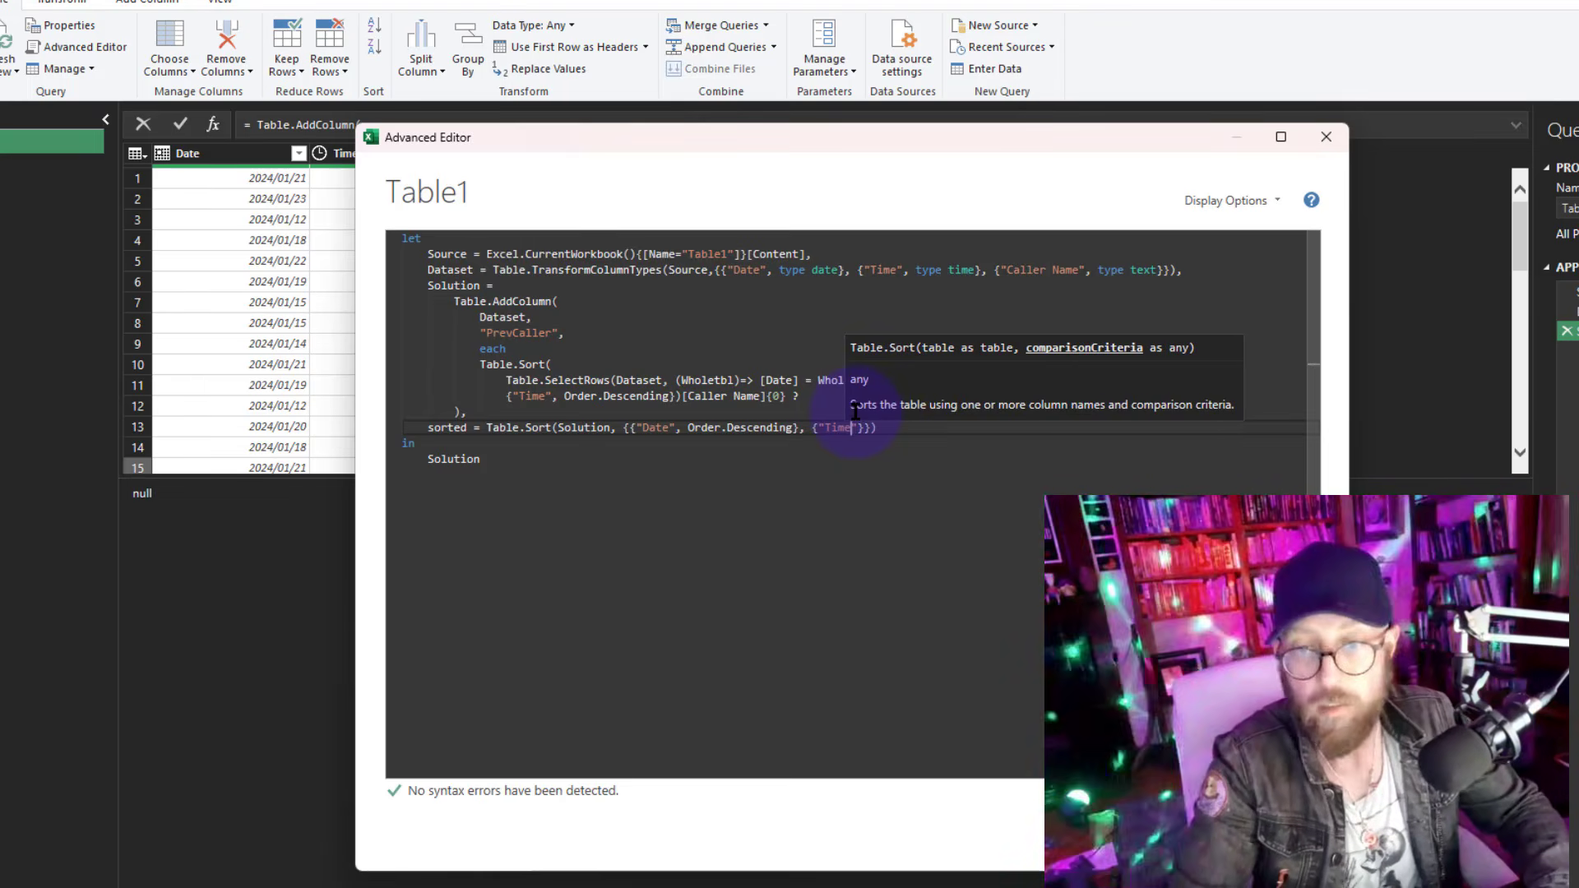
key("Tab")
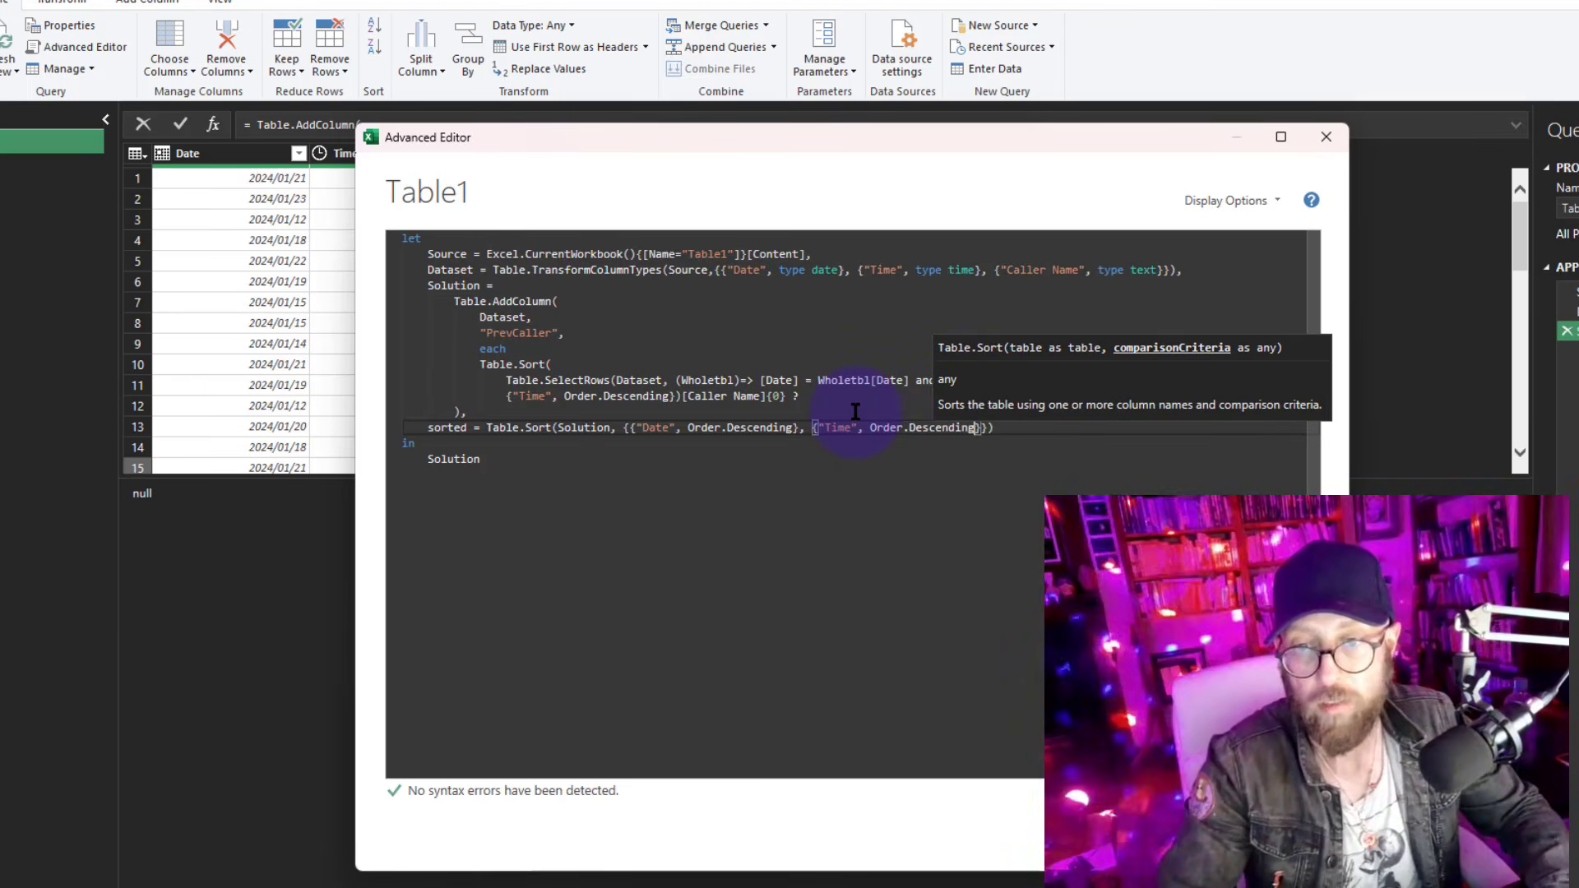
double_click(455, 461)
type("sort")
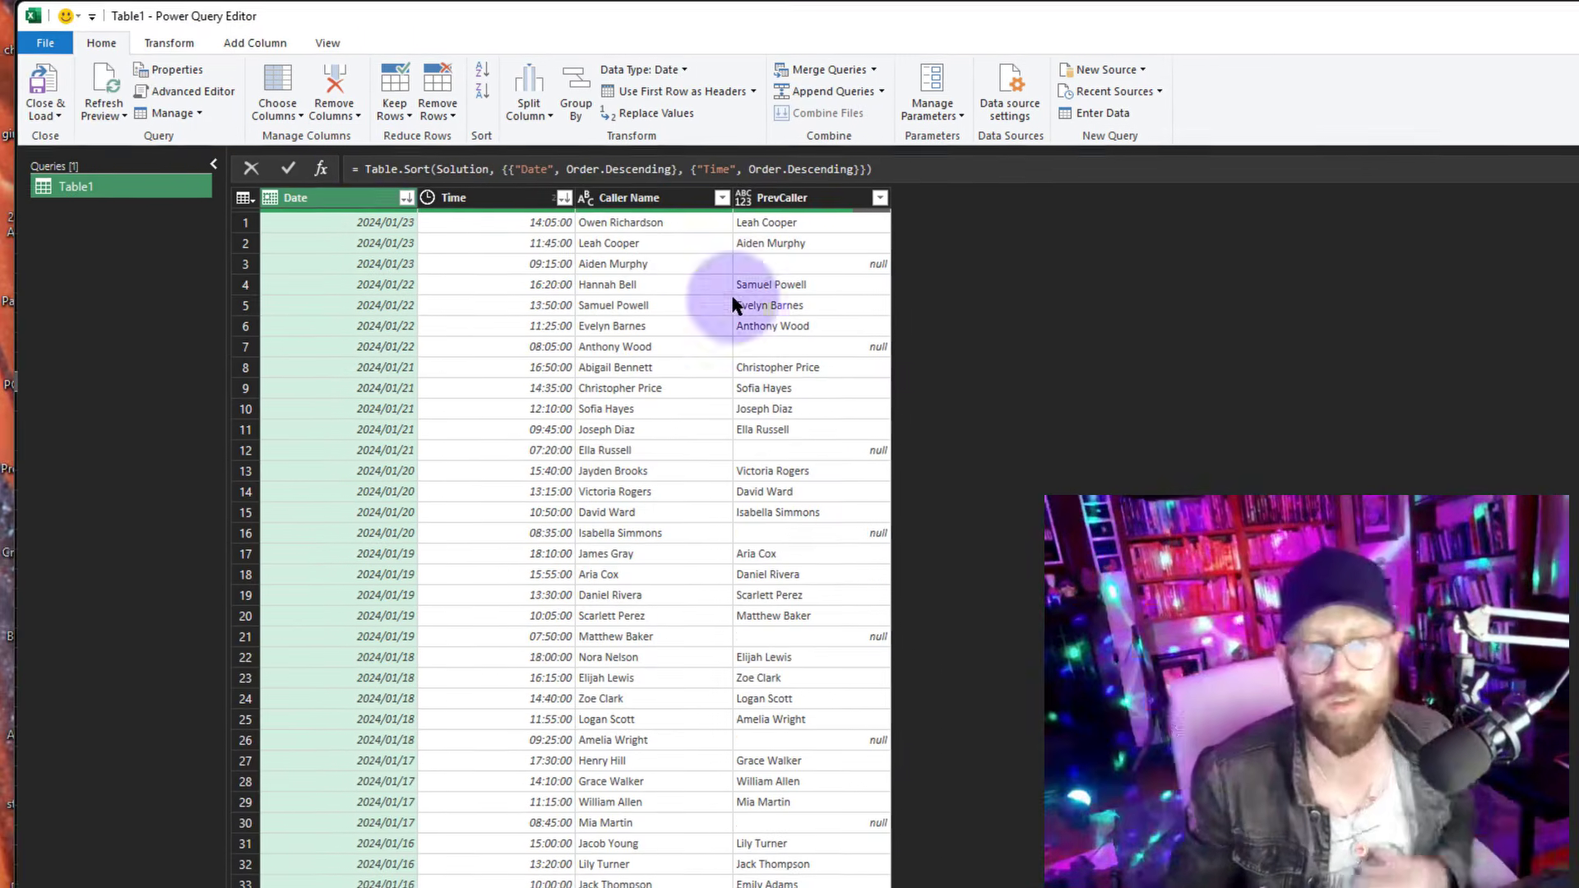
Close the Power Query editor and load the query result into the Excel workbook
left_click(52, 121)
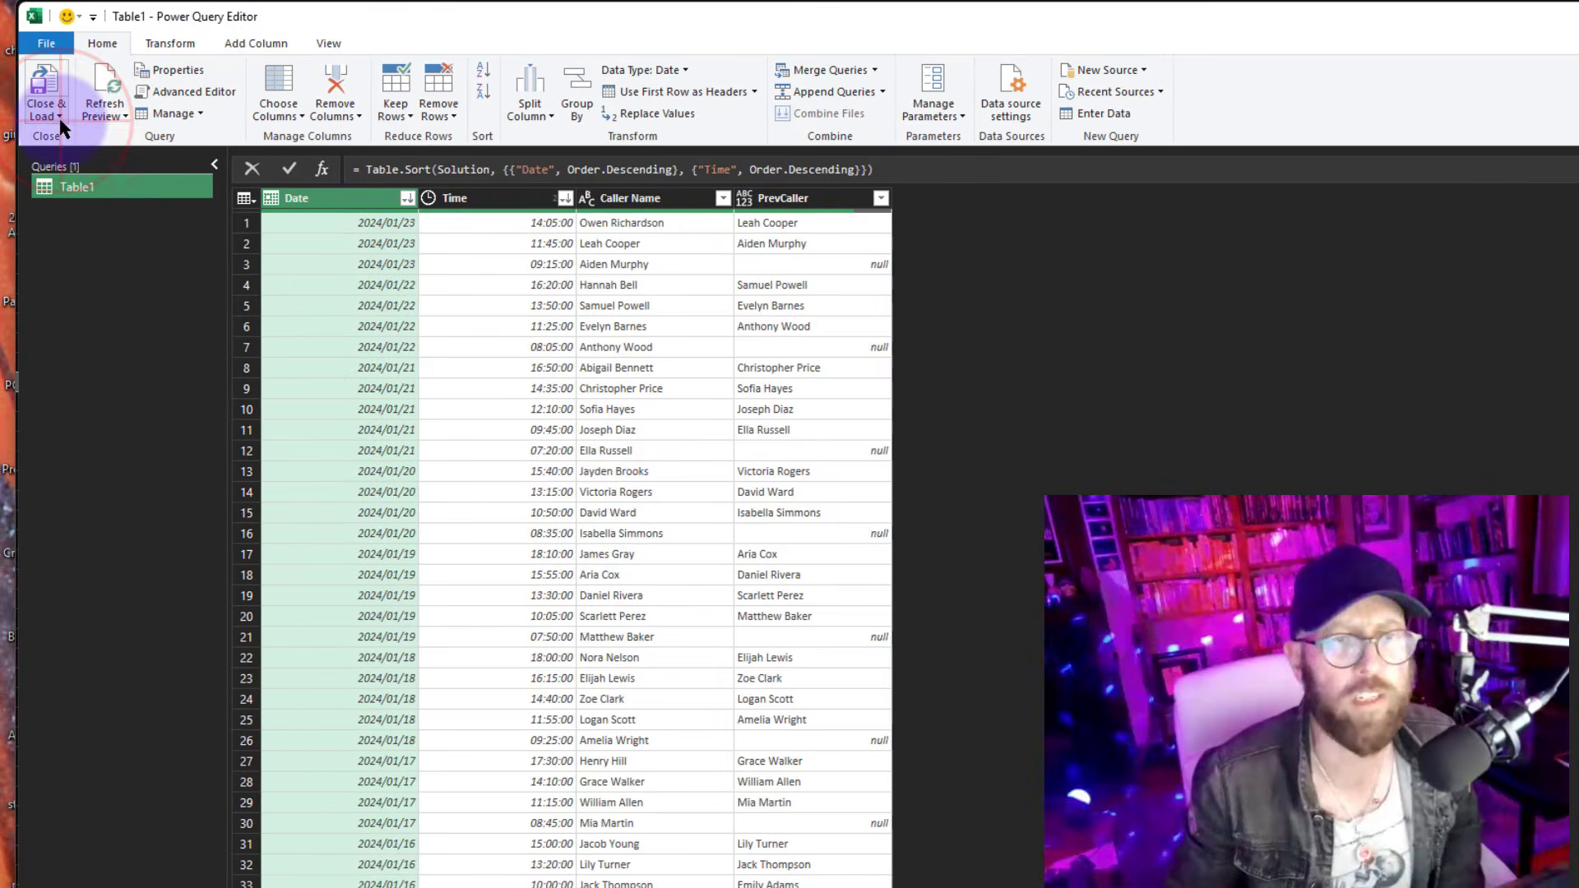
left_click(96, 137)
left_click(556, 441)
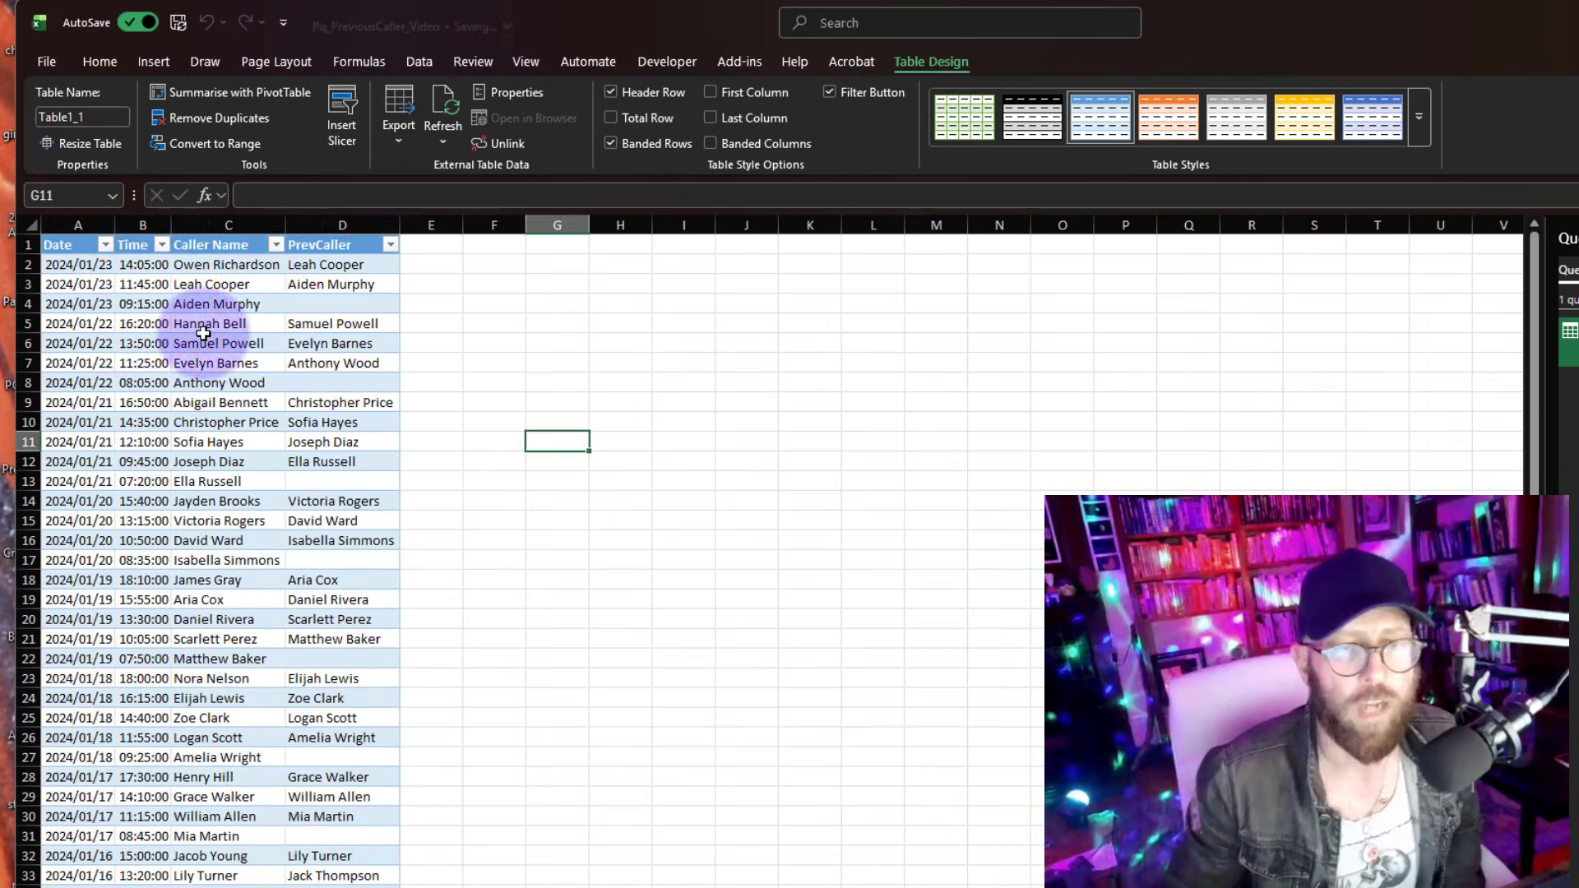
Review the loaded table, comparing the Date, Time, Caller Name and PrevCaller values across its rows
left_click(153, 308)
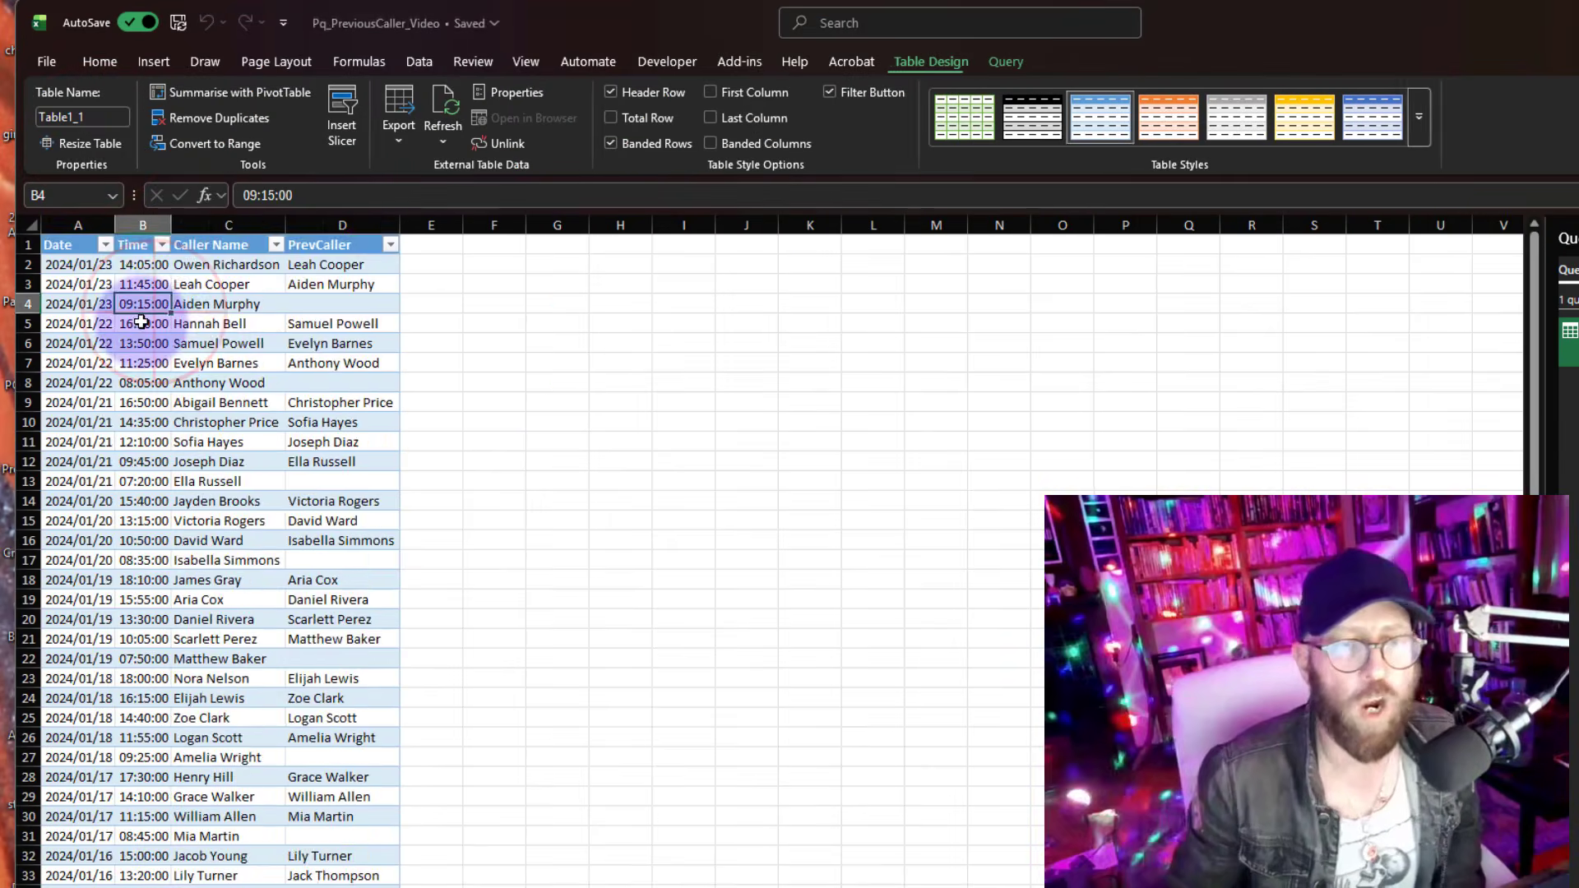
scroll(144, 329, "down", 15)
scroll(148, 345, "up", 15)
left_click(324, 363)
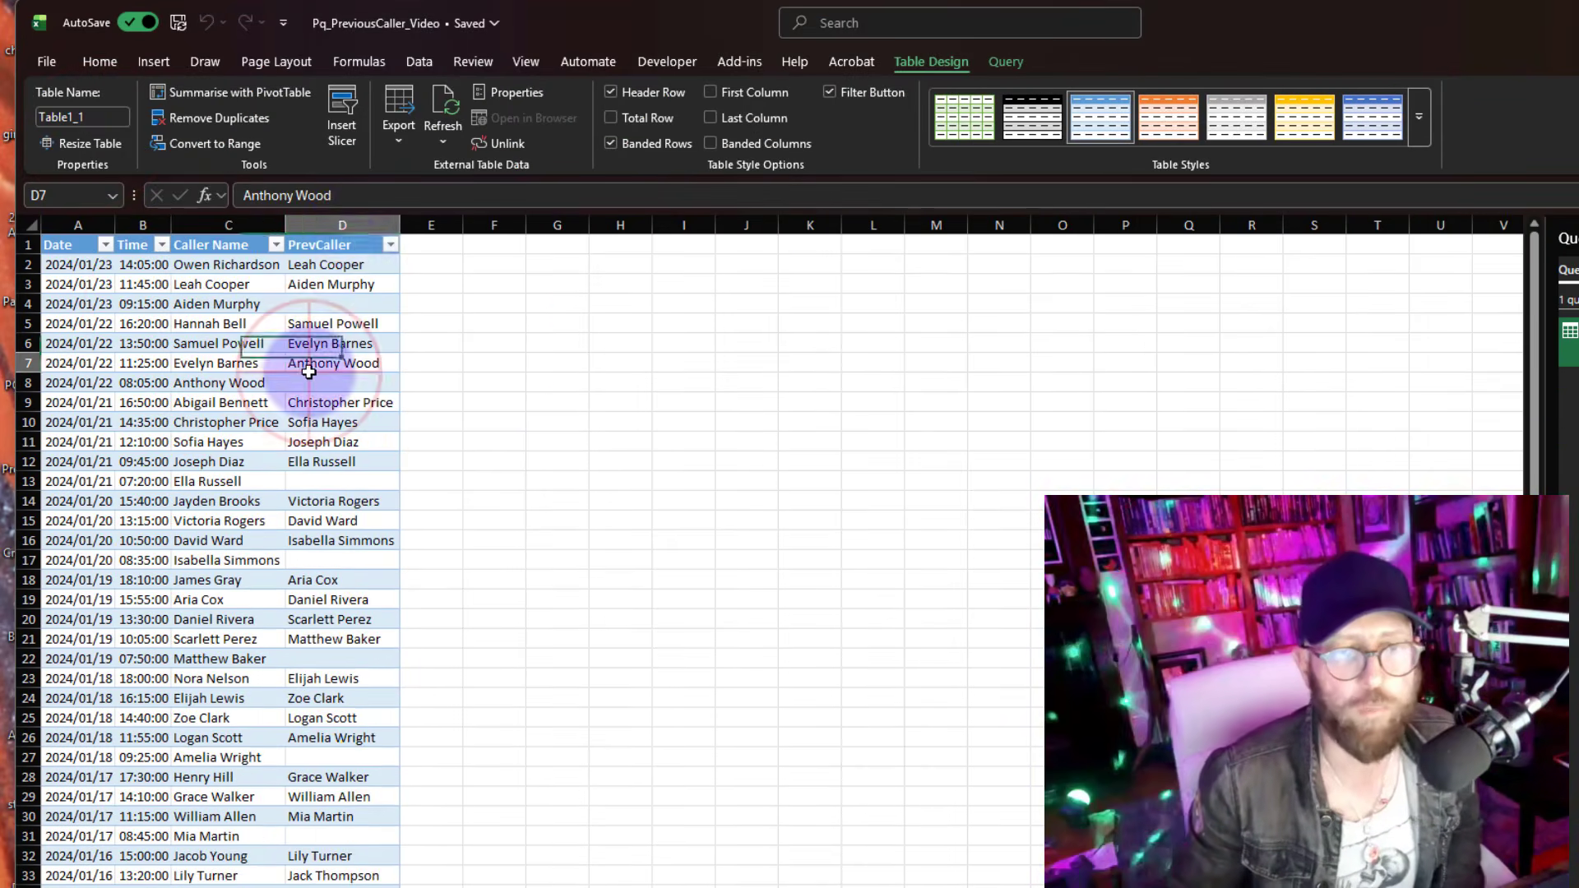
left_click(359, 220)
left_click(329, 267)
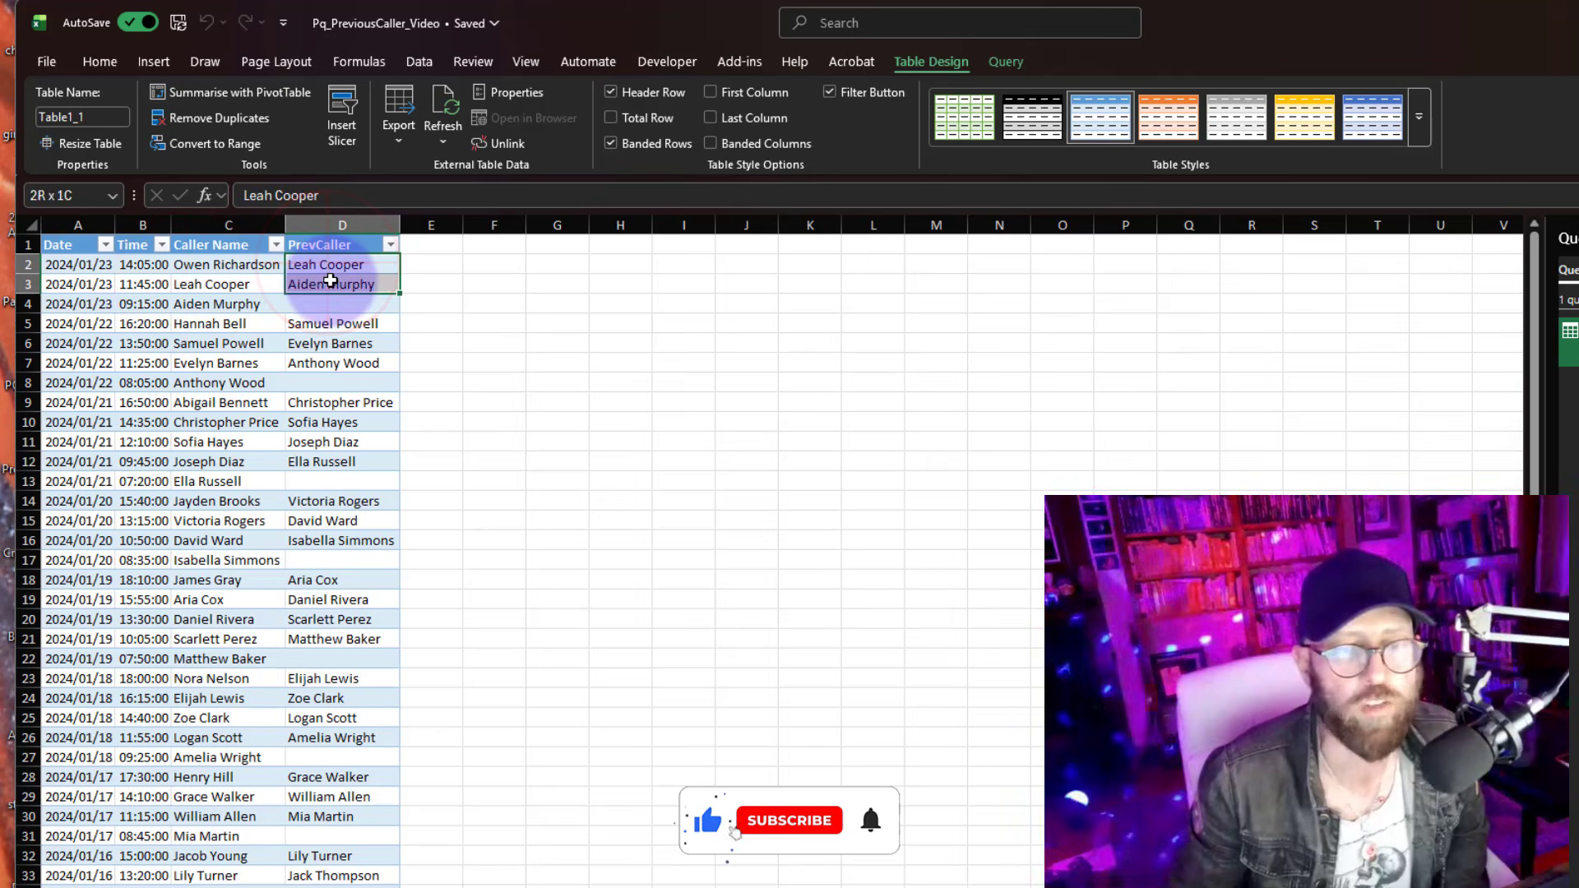
left_click_drag(329, 282, 330, 287)
left_click(330, 336)
left_click(236, 307)
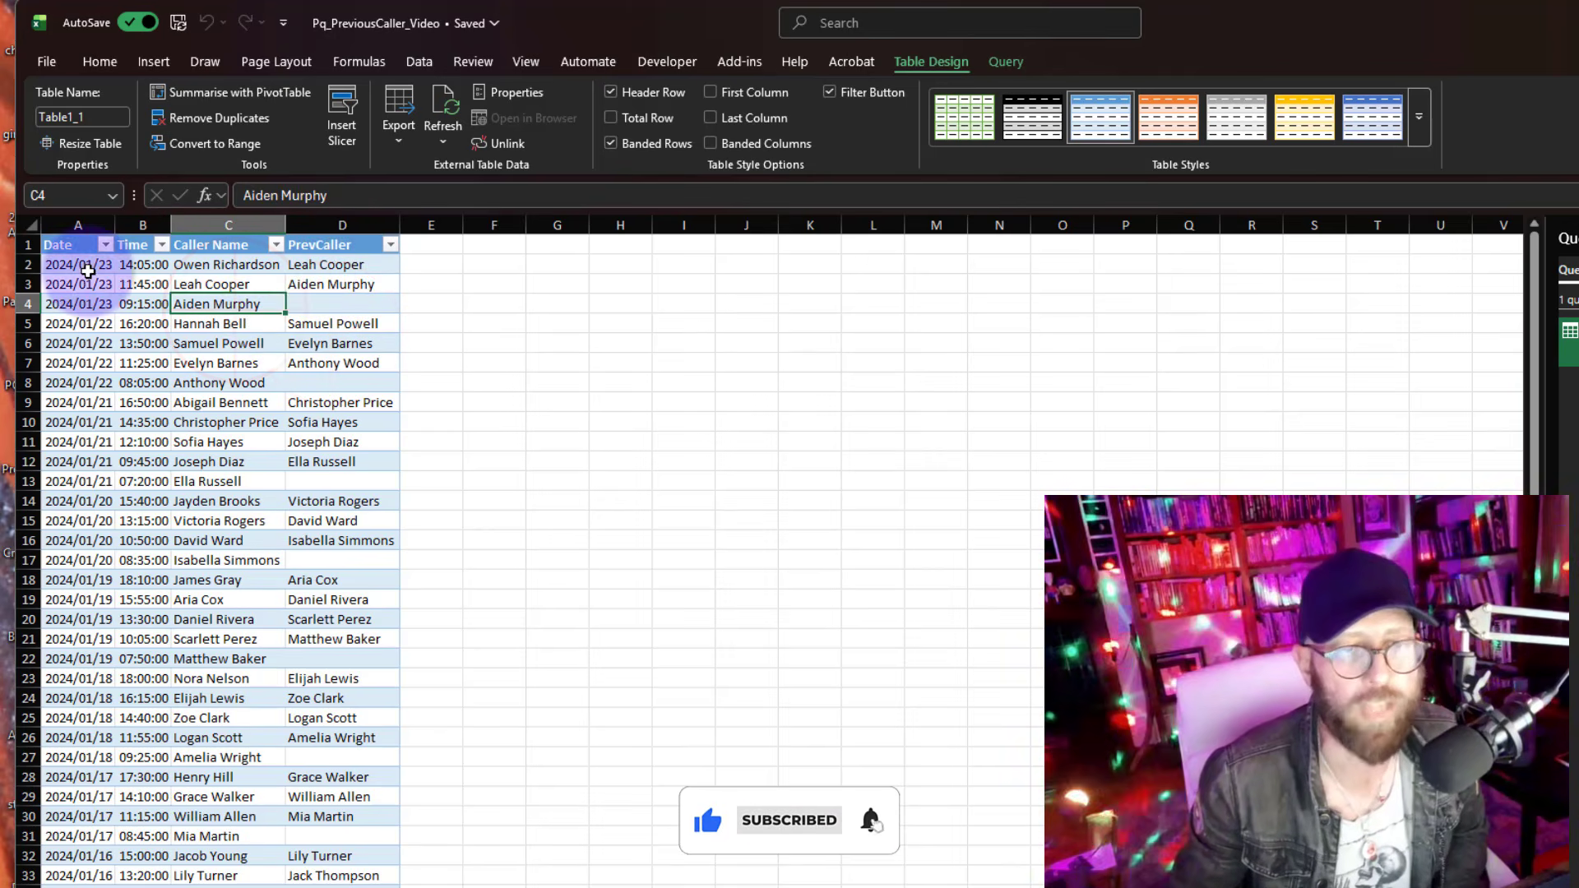
left_click(345, 422)
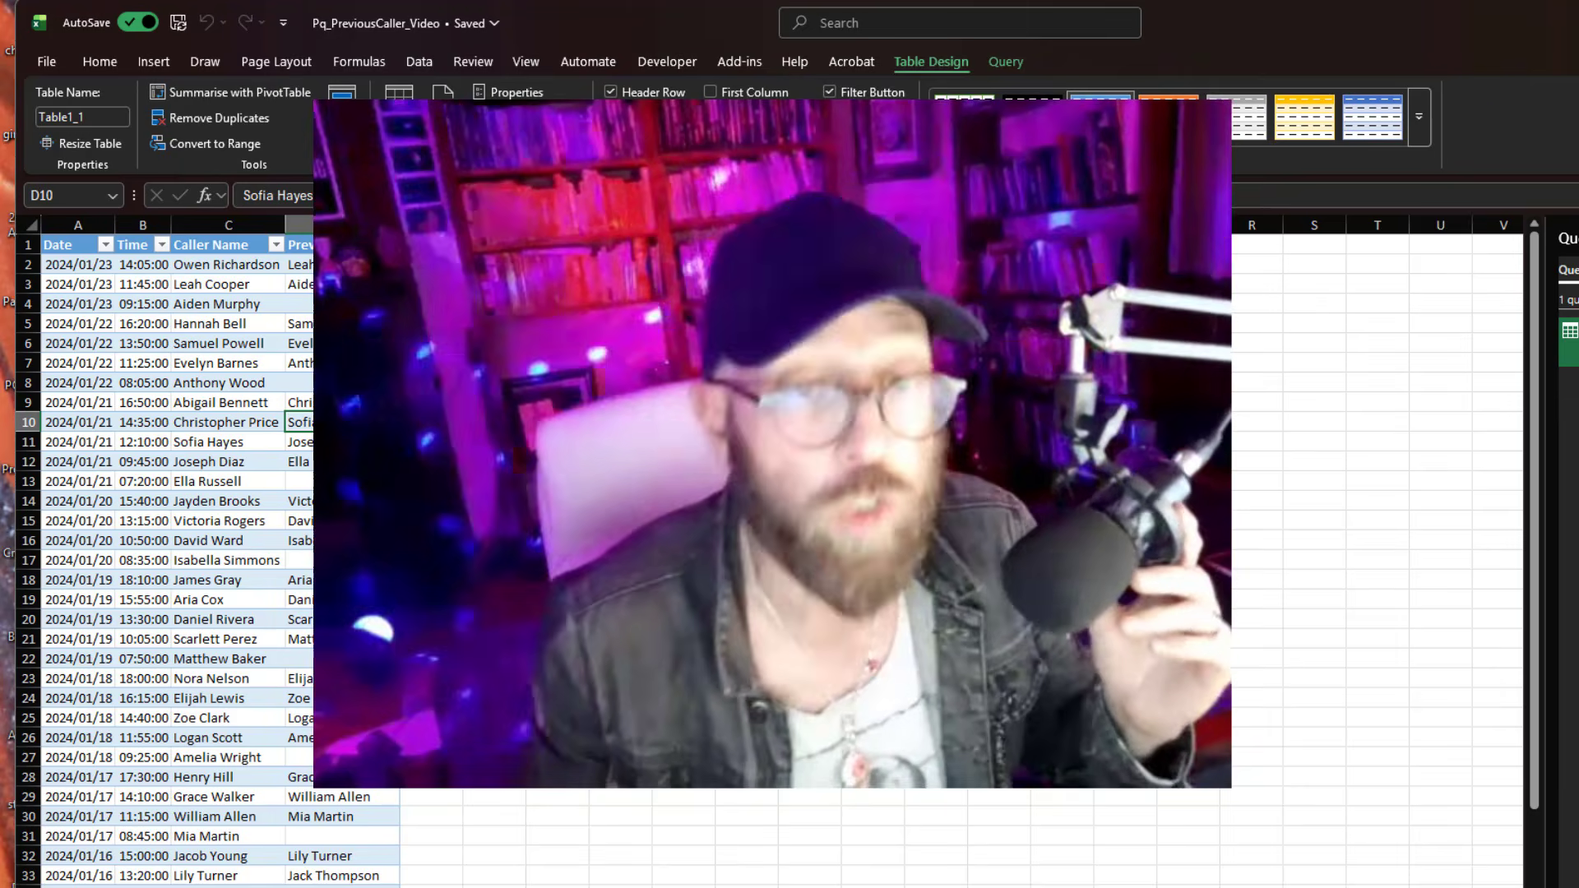
left_click(557, 363)
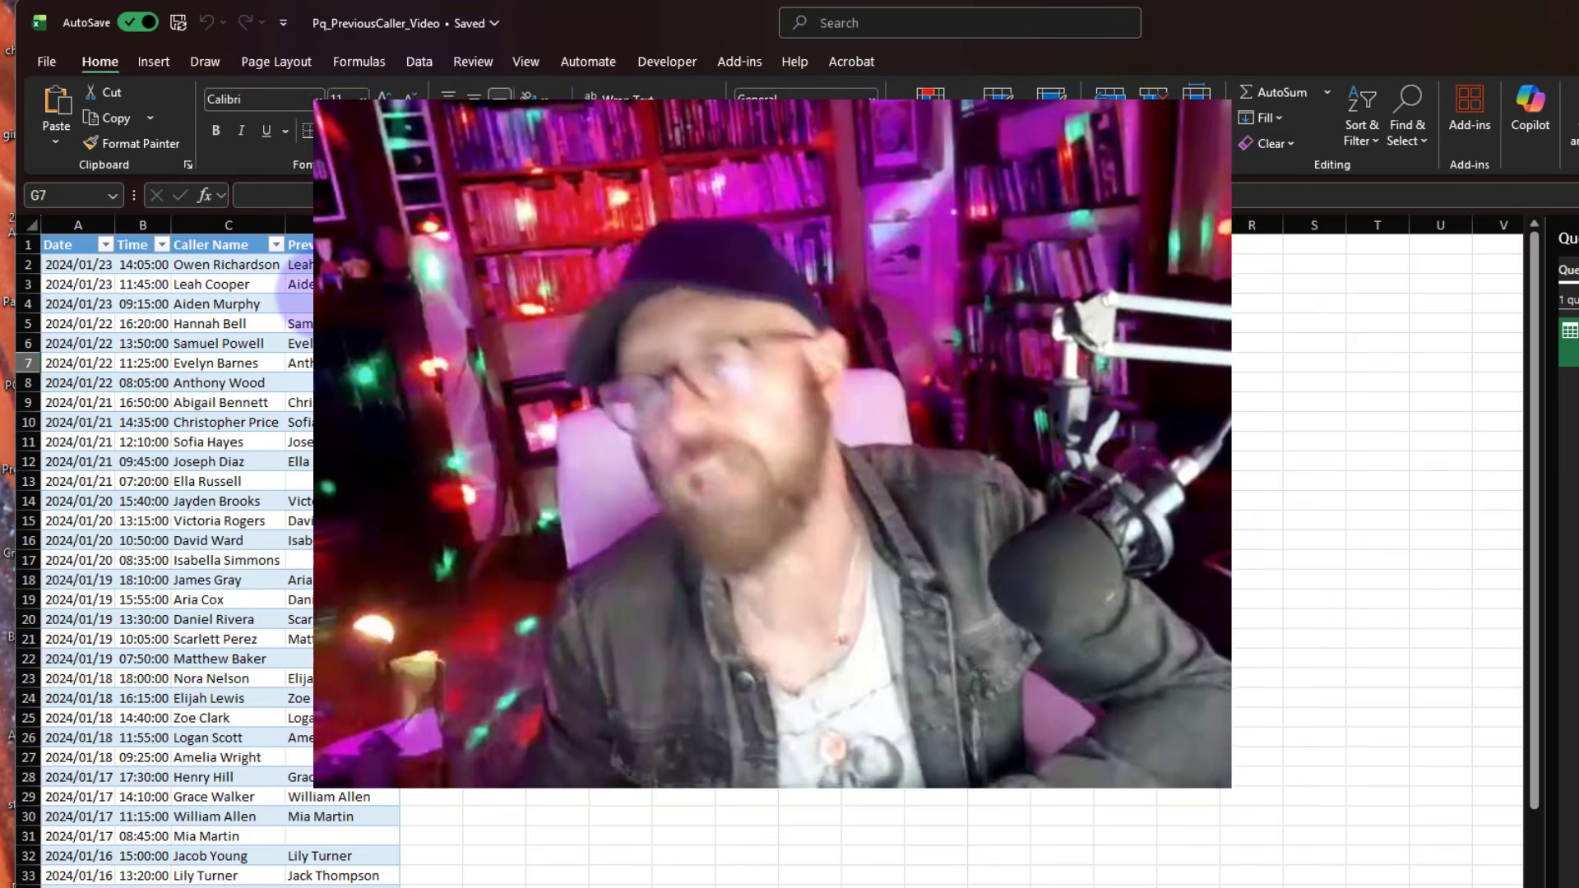